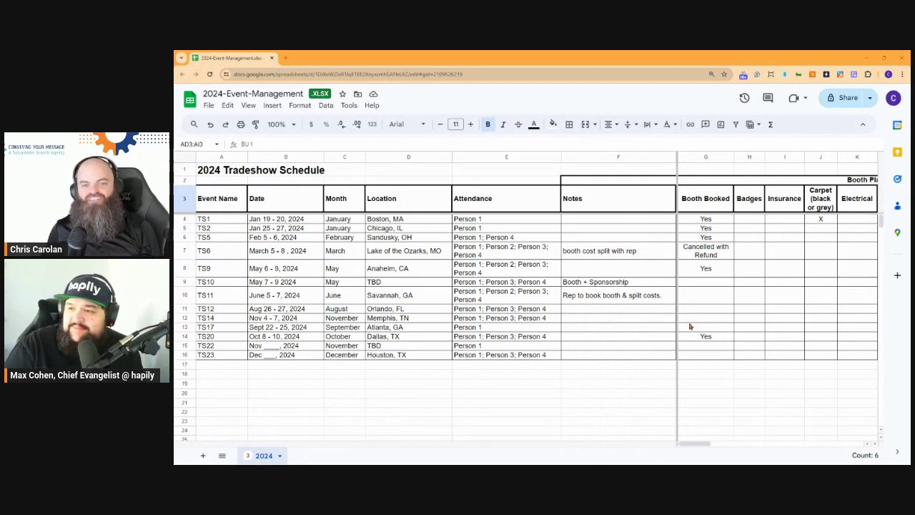
# - Look through the tradeshow schedule's booth planning, booth assignment, budget and freight budget columns
pyautogui.moveTo(702, 448); pyautogui.dragTo(722, 443)
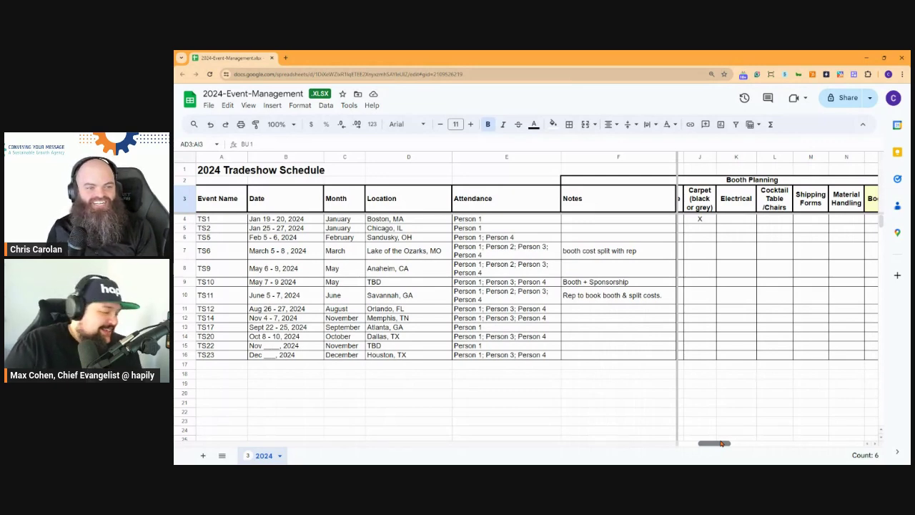
pyautogui.moveTo(721, 443); pyautogui.dragTo(722, 444)
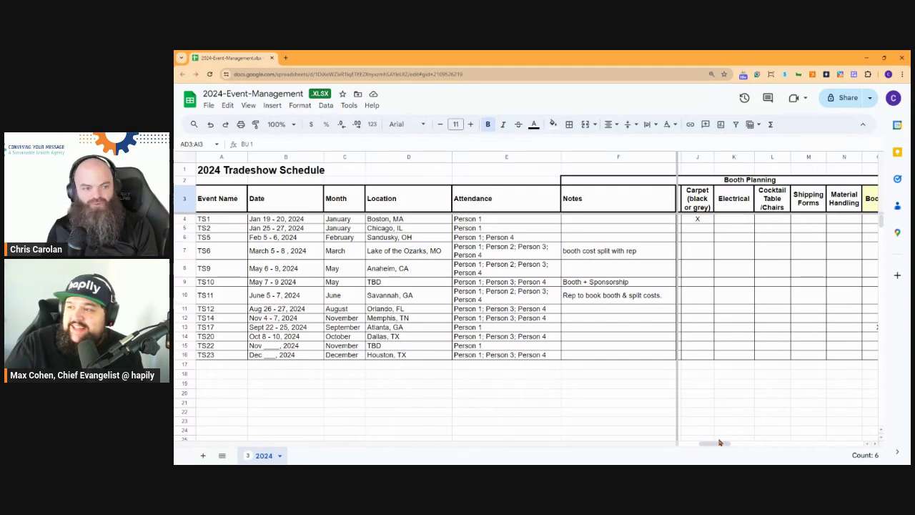
pyautogui.moveTo(720, 444); pyautogui.dragTo(727, 451)
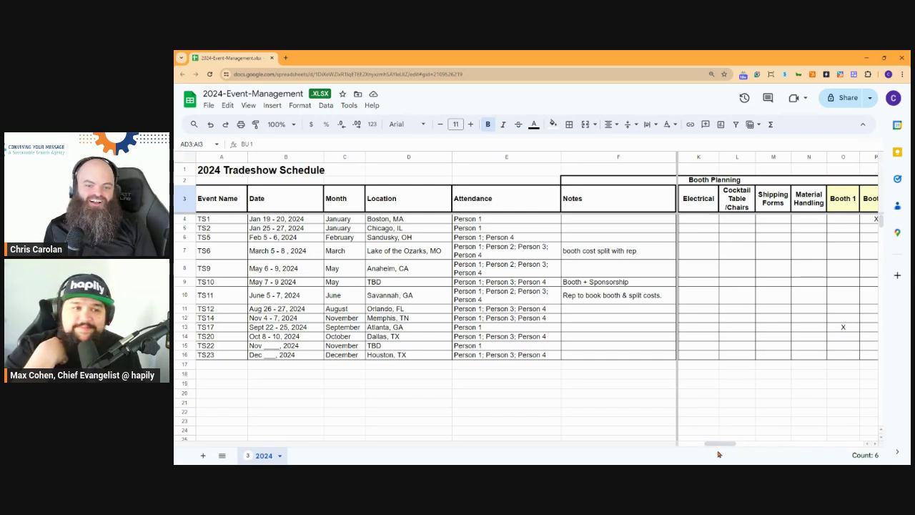
pyautogui.moveTo(726, 445); pyautogui.dragTo(752, 452)
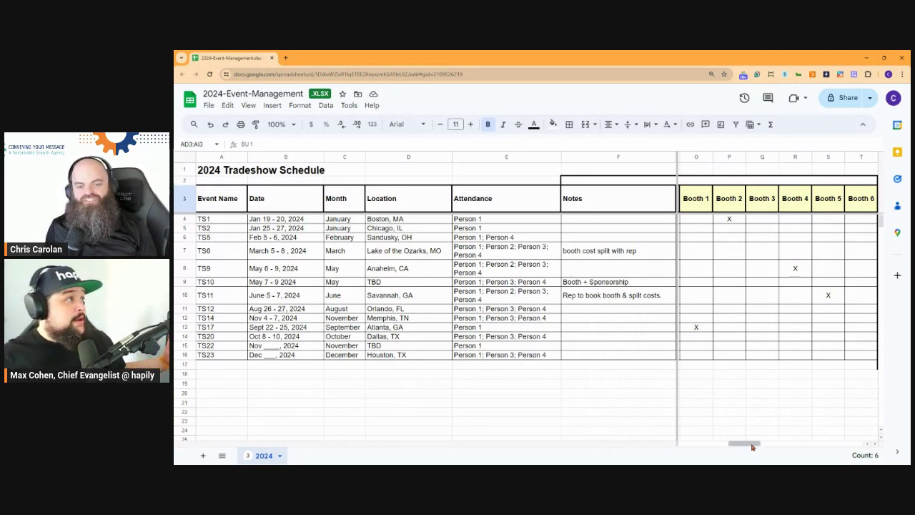
pyautogui.moveTo(753, 445); pyautogui.dragTo(774, 456)
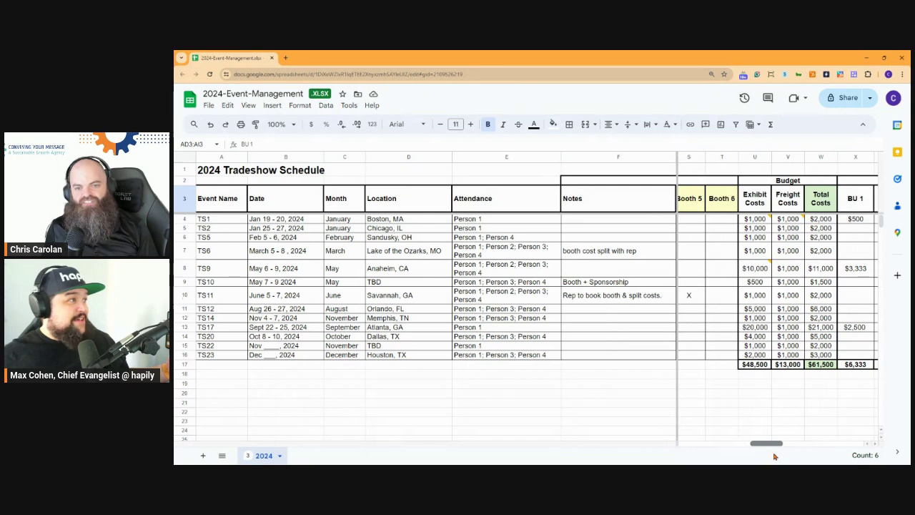
pyautogui.moveTo(775, 456); pyautogui.dragTo(775, 456)
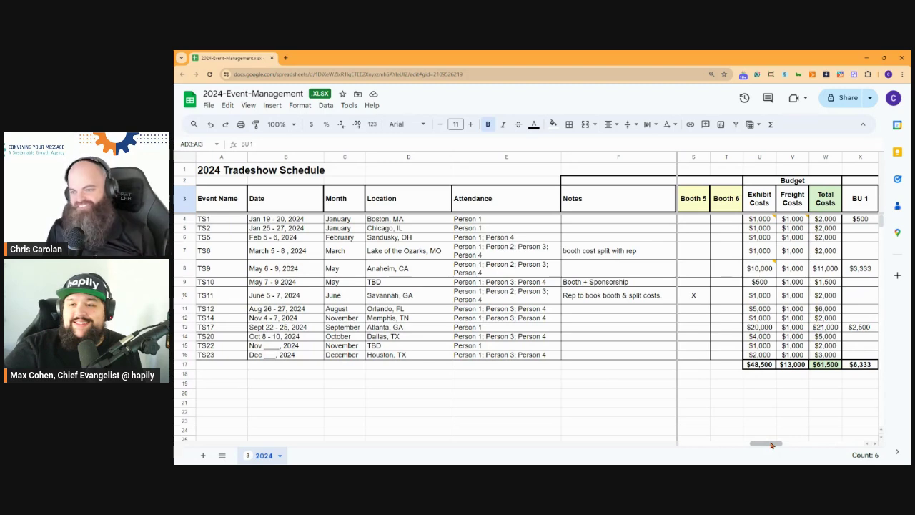
pyautogui.moveTo(771, 445); pyautogui.dragTo(847, 449)
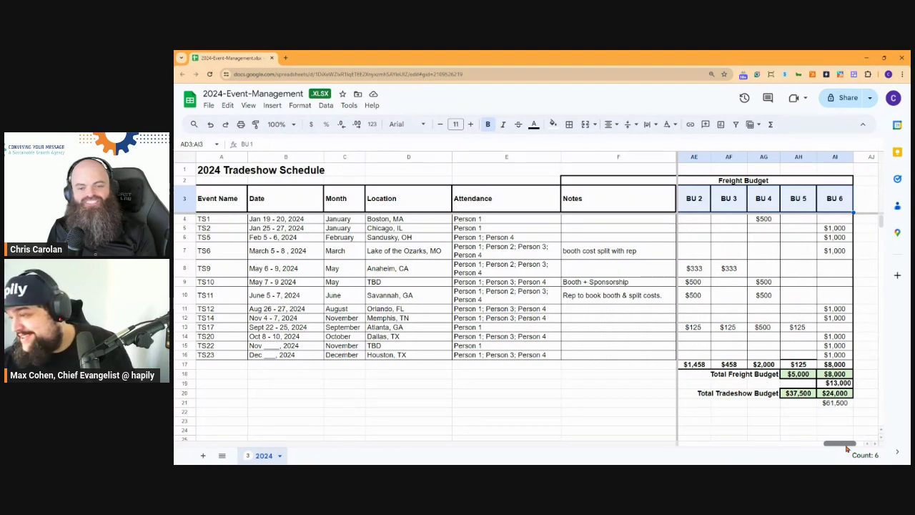
pyautogui.moveTo(846, 448); pyautogui.dragTo(844, 448)
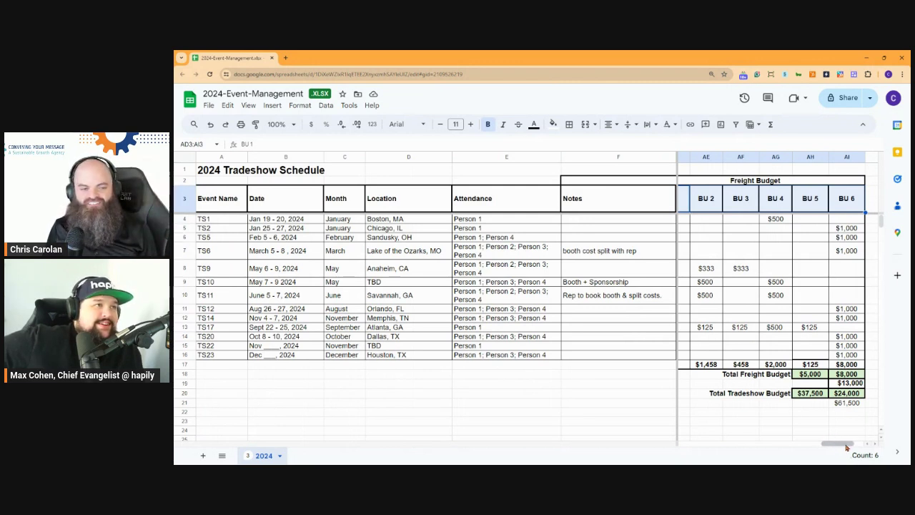
pyautogui.hscroll(-1, 845, 445)
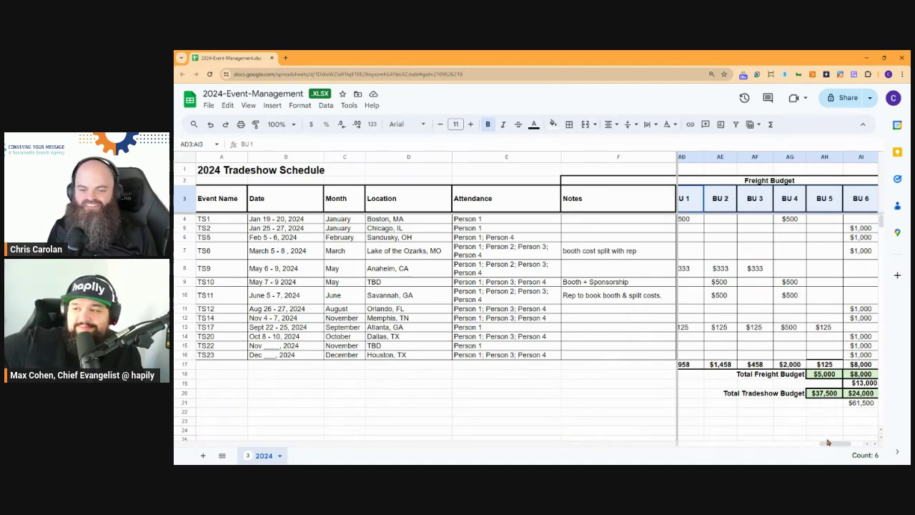
pyautogui.moveTo(830, 443); pyautogui.dragTo(689, 462)
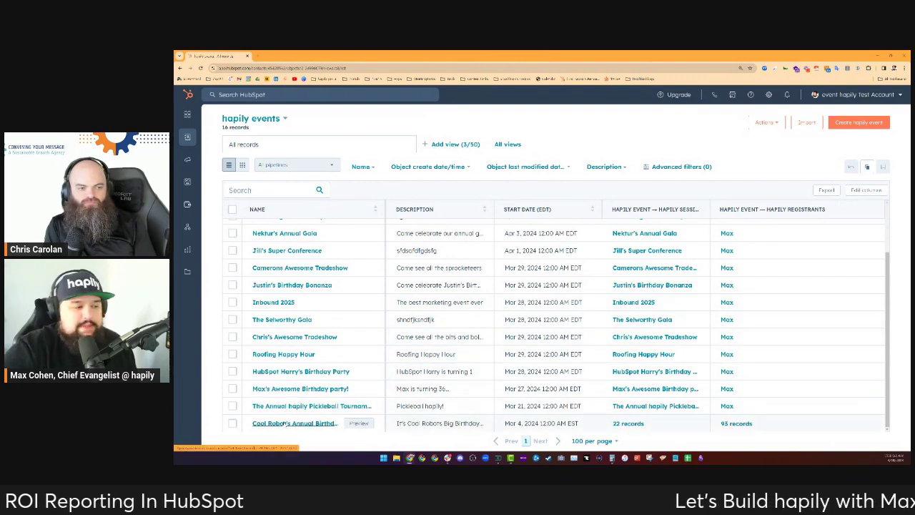
# - Switch to HubSpot, open the Cool Robot's Annual Birthday Bonanza event record and display its Event ROI details at a larger zoom
pyautogui.click(284, 423)
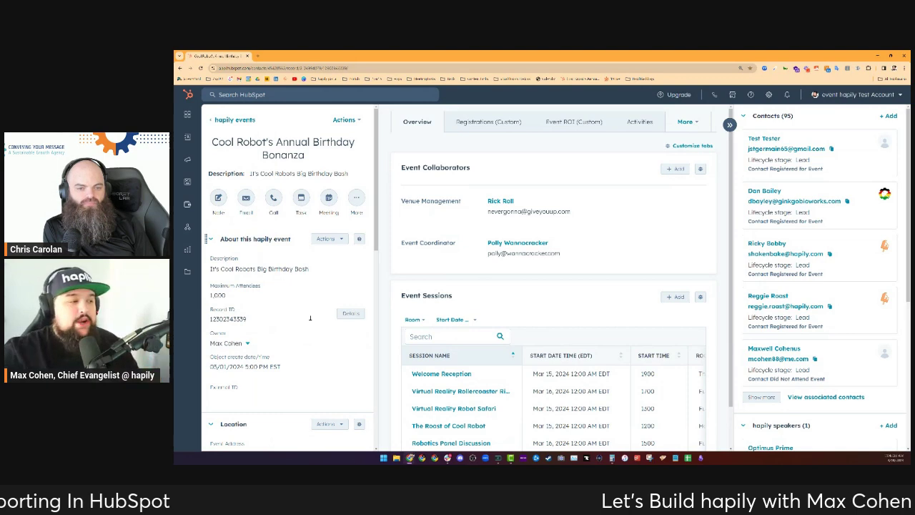
pyautogui.scroll(-3, 308, 323)
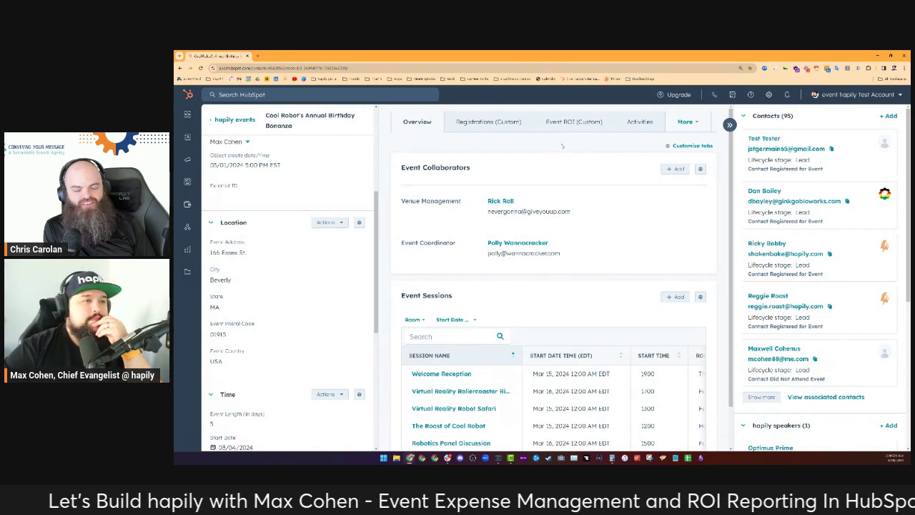
pyautogui.click(572, 123)
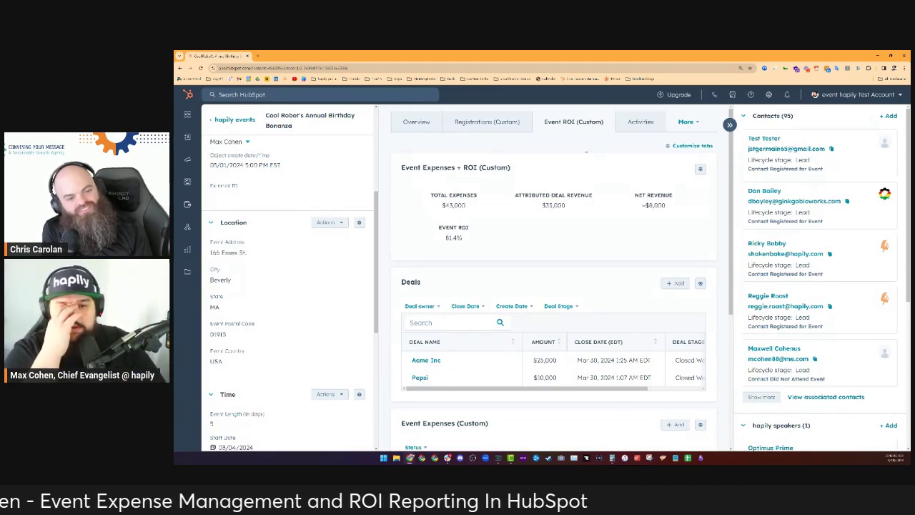
pyautogui.hotkey('ctrl', '+')
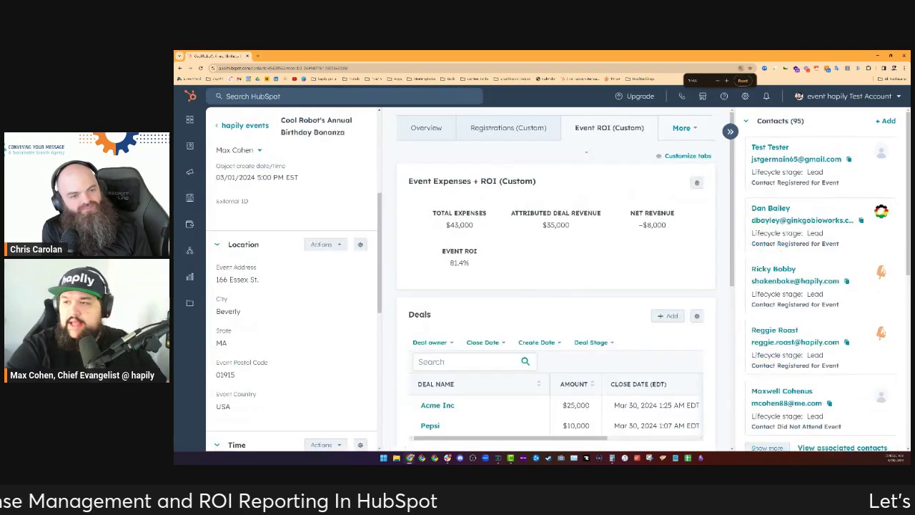
pyautogui.hotkey('ctrl', '+')
pyautogui.hotkey('ctrl', '-')
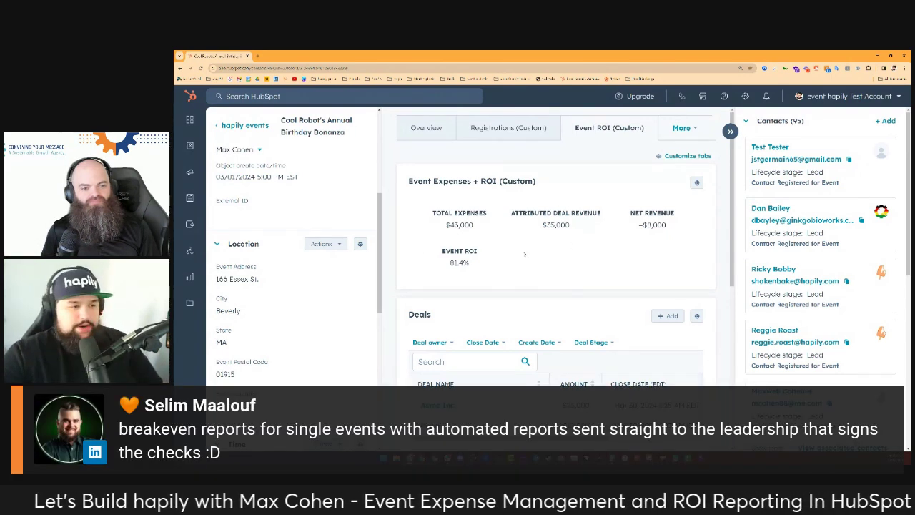
# - Start a new event expense for this event, named Plane Tickets, with an amount of 3000
pyautogui.scroll(-4, 309, 332)
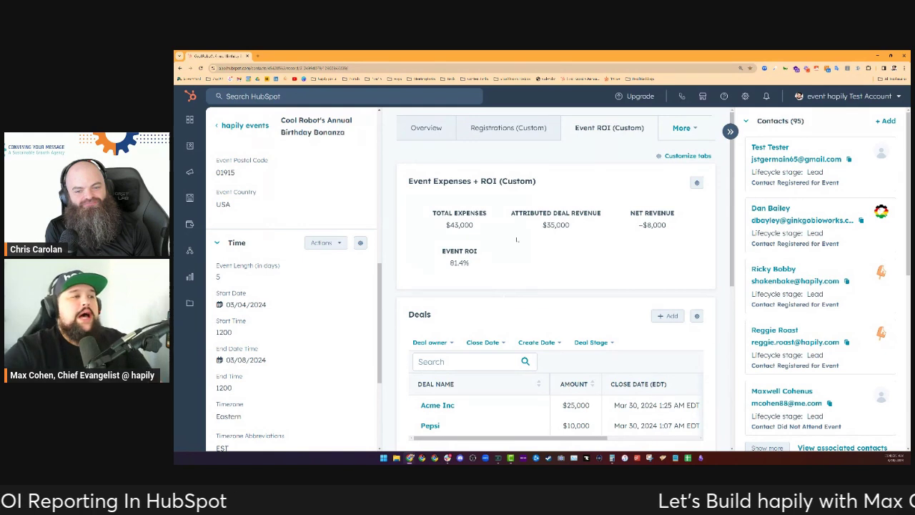
pyautogui.scroll(-3, 504, 299)
pyautogui.scroll(-1, 532, 278)
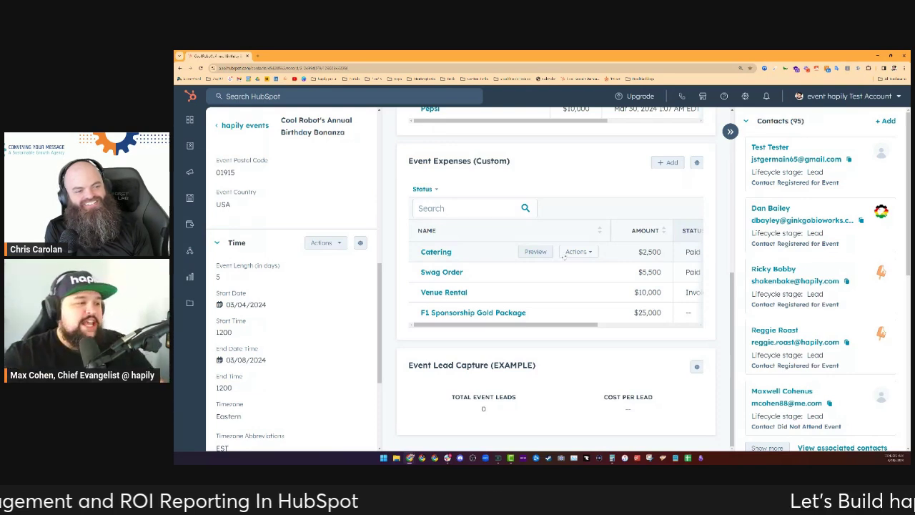
pyautogui.moveTo(409, 161); pyautogui.dragTo(511, 163)
pyautogui.click(542, 168)
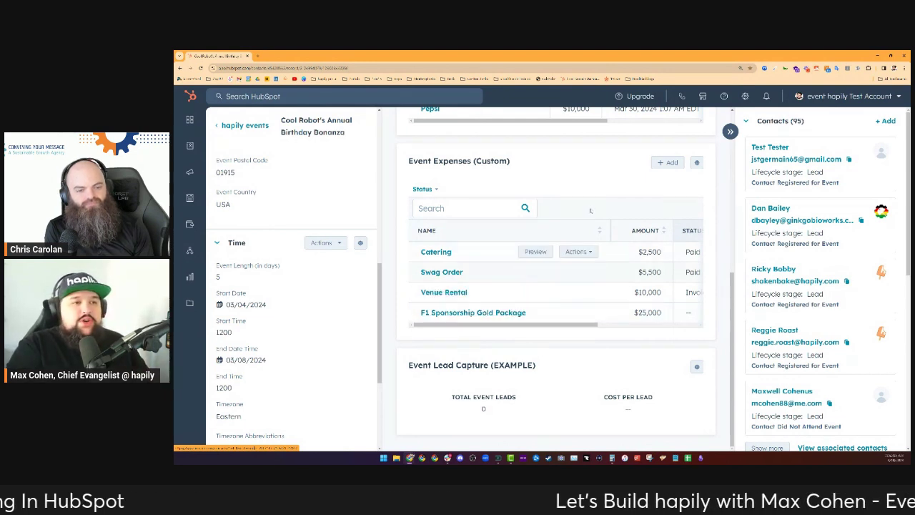
pyautogui.click(669, 163)
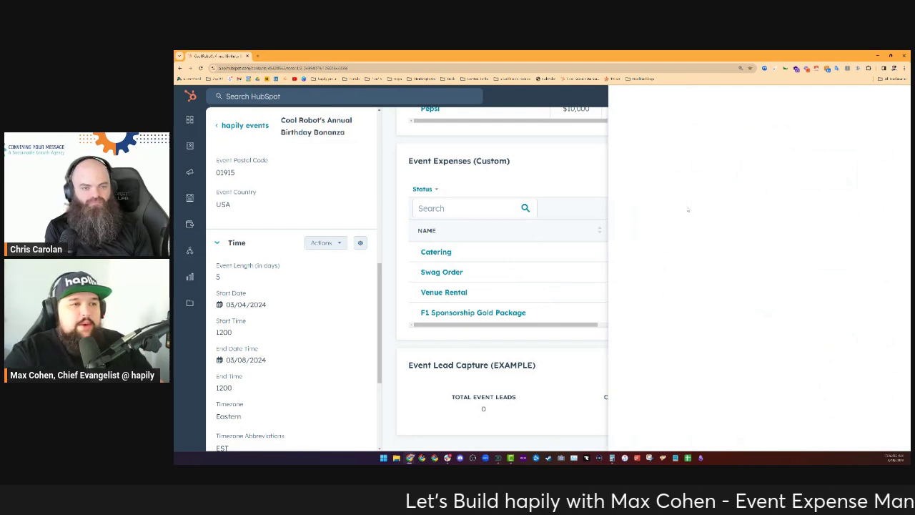
pyautogui.click(690, 152)
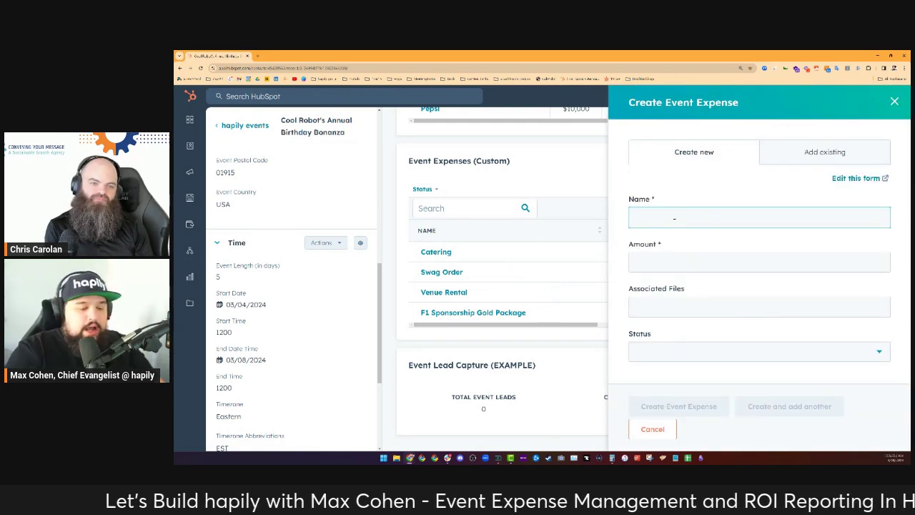
pyautogui.write('Plane Tick')
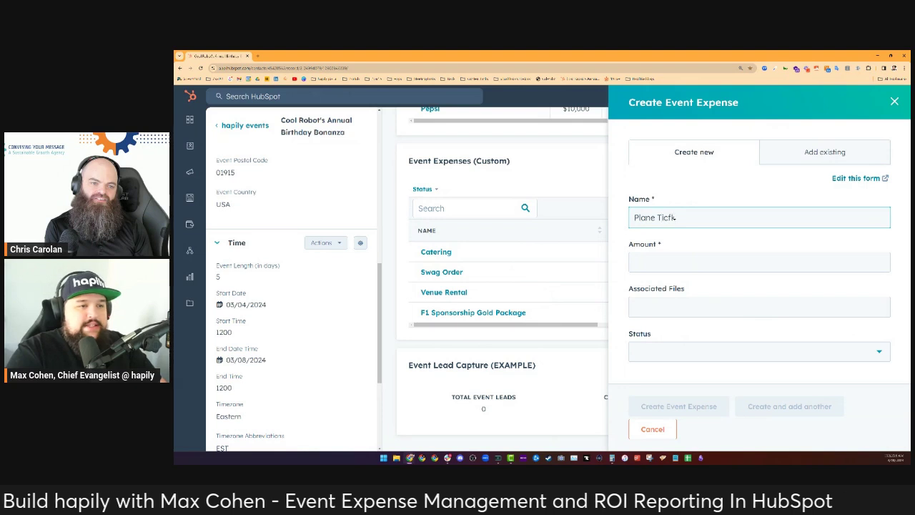
pyautogui.write('ets')
pyautogui.click(660, 263)
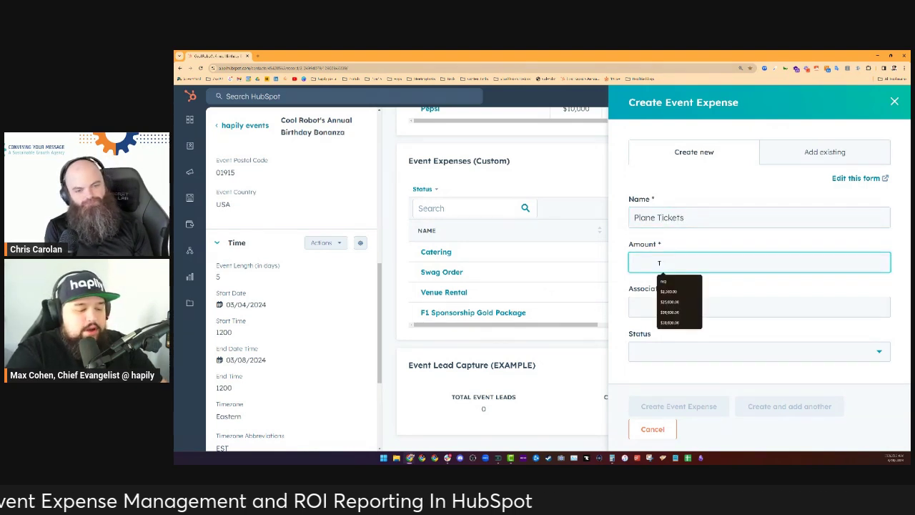
pyautogui.write('3000')
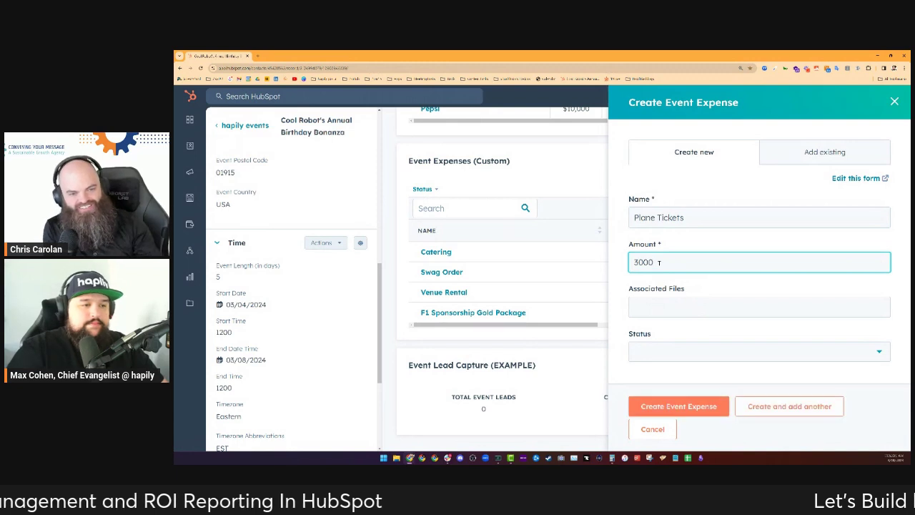
pyautogui.press('Tab')
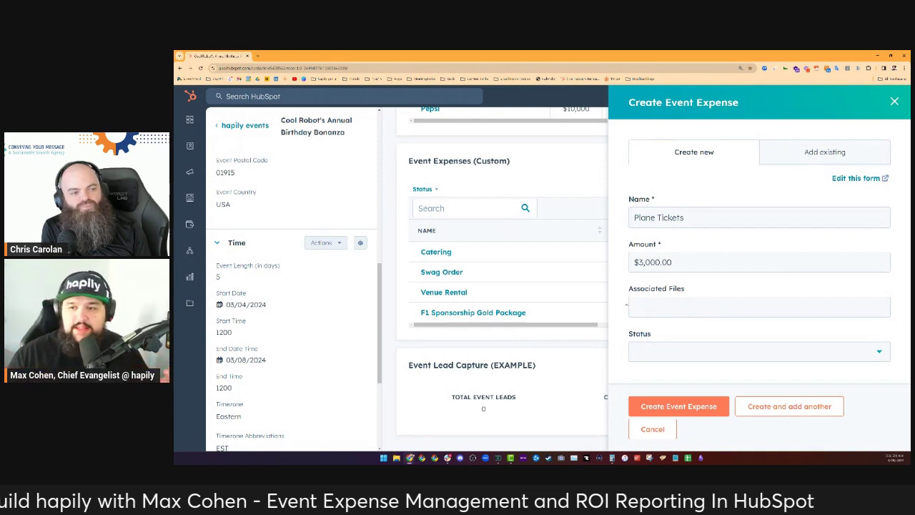
# - Set the Plane Tickets expense's status to Paid and create the event expense
pyautogui.click(695, 299)
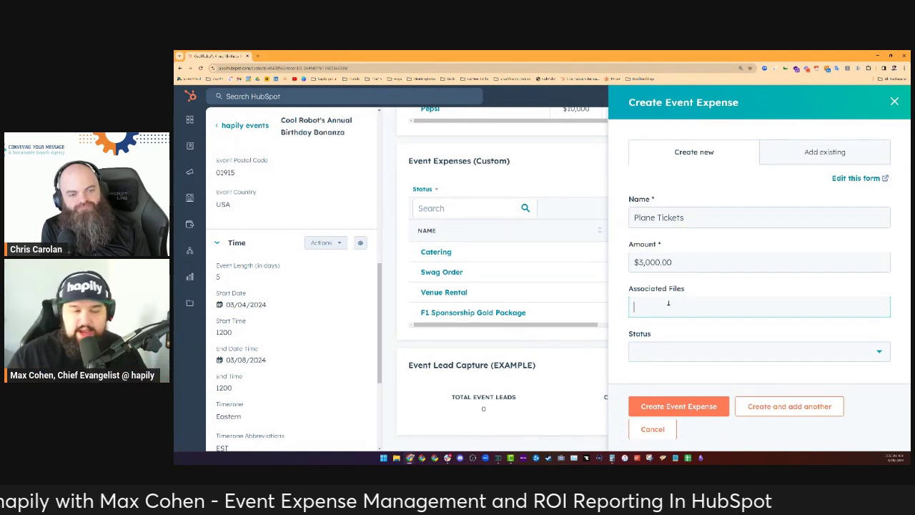
pyautogui.click(713, 354)
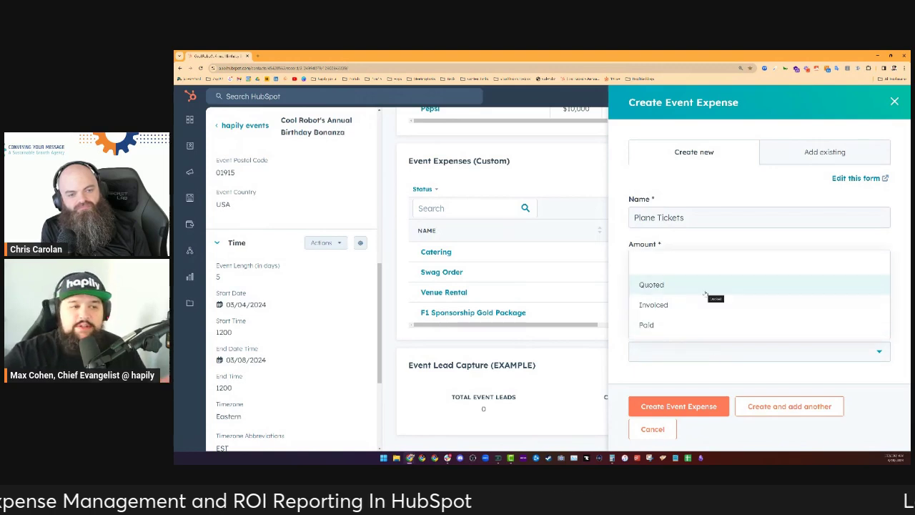
pyautogui.click(713, 326)
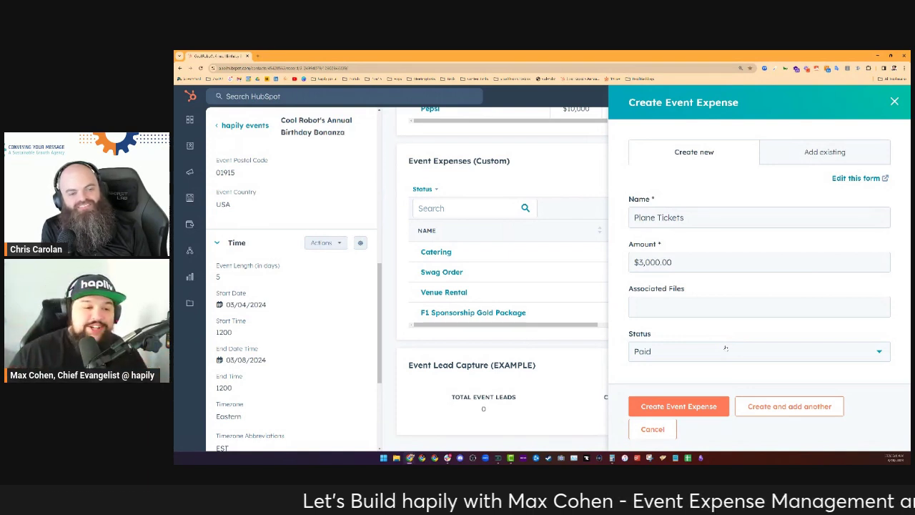
pyautogui.click(780, 351)
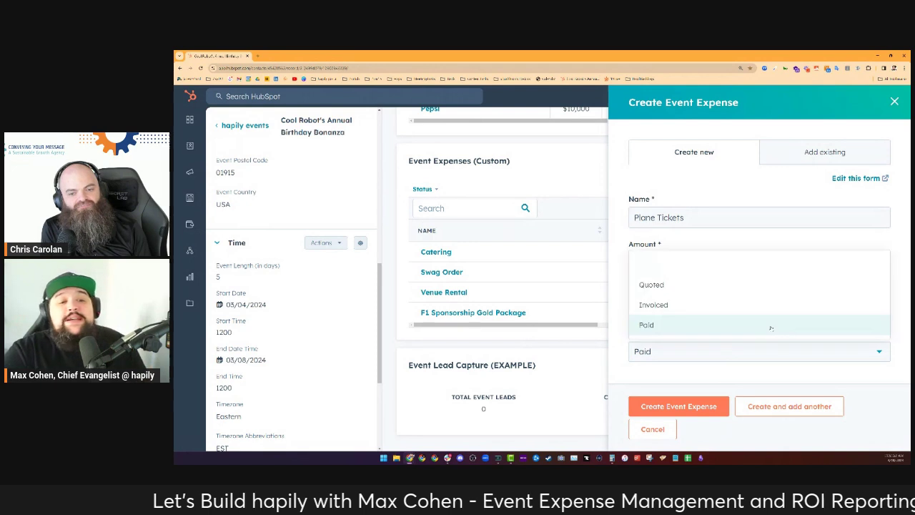
pyautogui.click(754, 371)
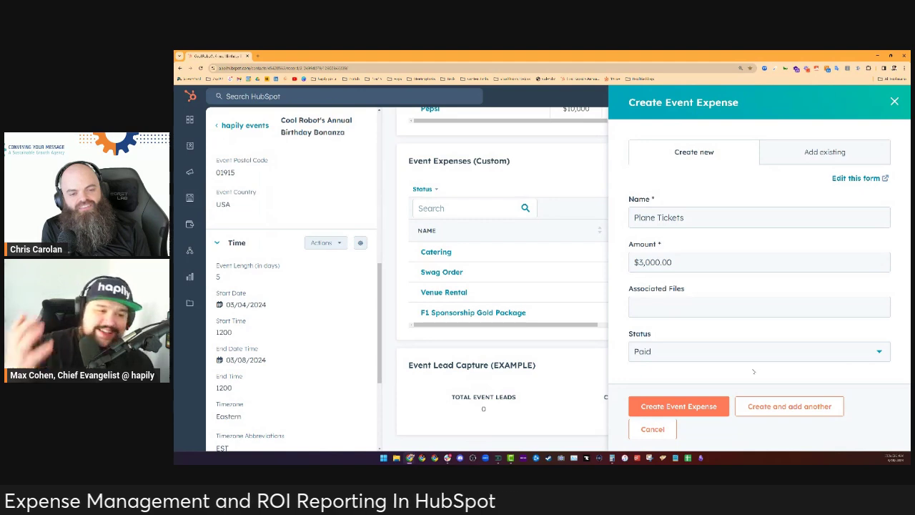
pyautogui.click(679, 406)
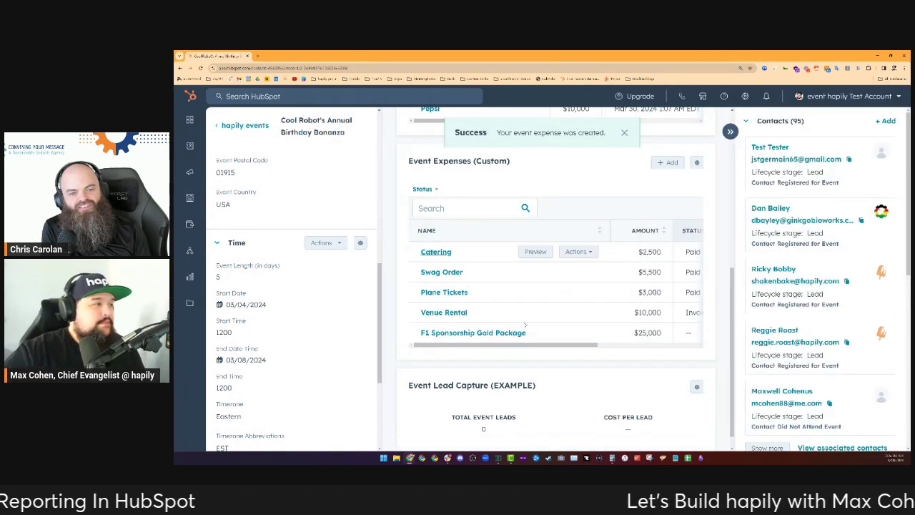
# - Examine the event's expense list, total expenses and ROI figures, and its associated deals
pyautogui.scroll(3, 532, 351)
pyautogui.scroll(-2, 532, 350)
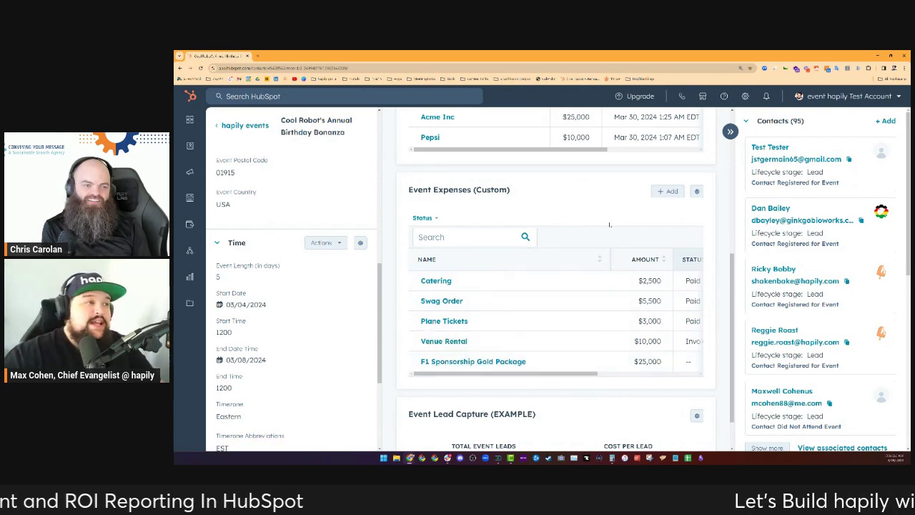
pyautogui.scroll(5, 610, 224)
pyautogui.moveTo(477, 226); pyautogui.dragTo(445, 226)
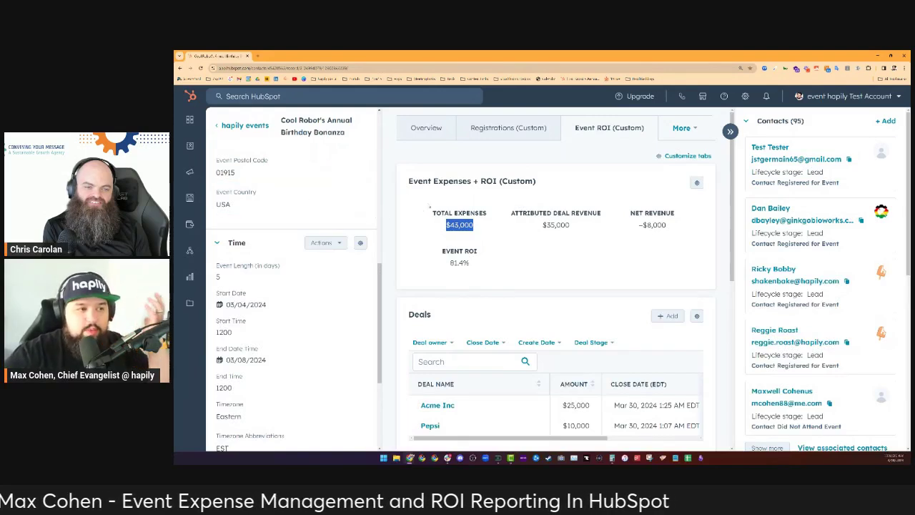
pyautogui.click(535, 234)
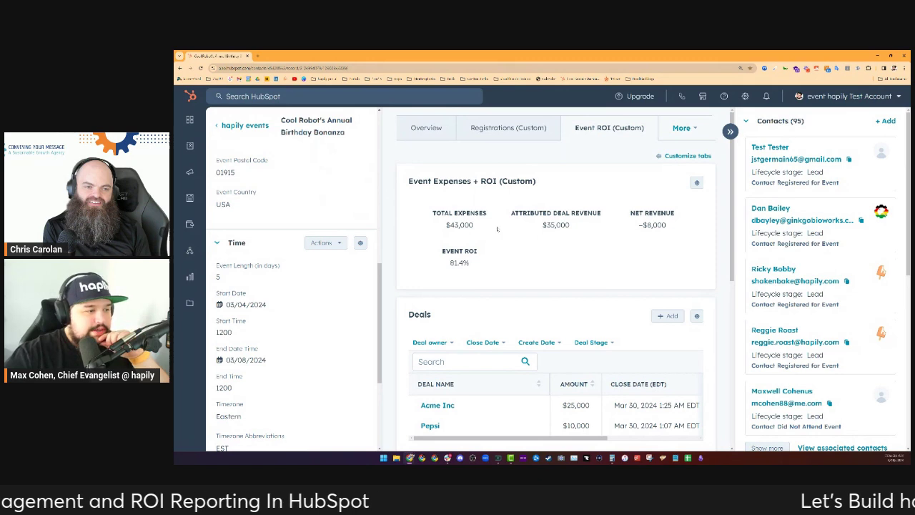
pyautogui.scroll(-1, 497, 229)
pyautogui.tripleClick(502, 237)
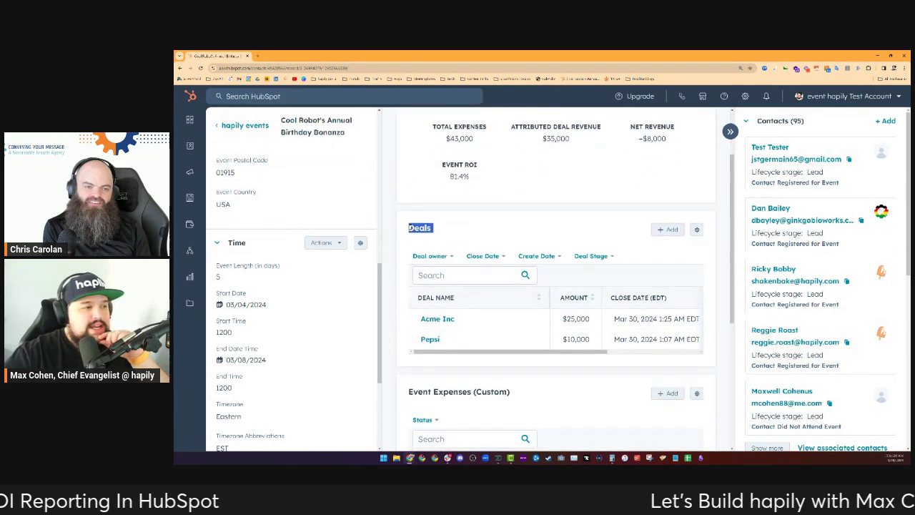
pyautogui.click(501, 238)
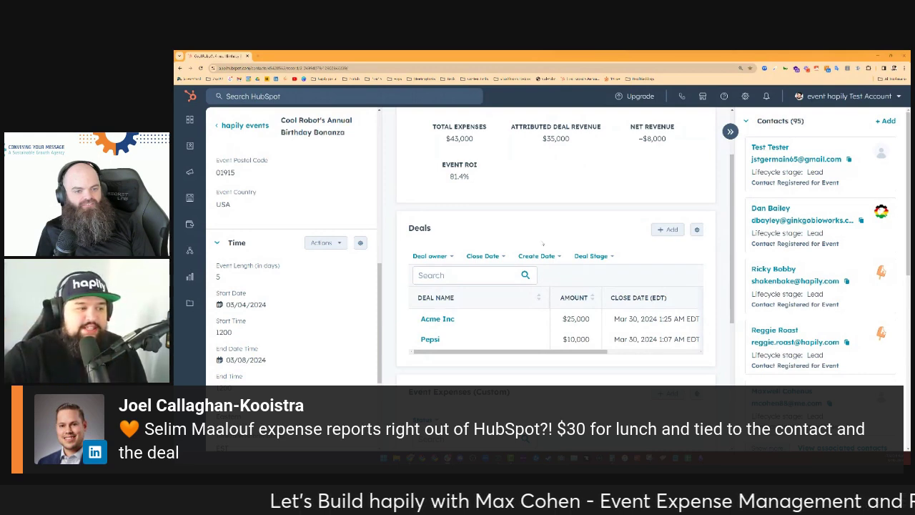
# - Review the event's individual expense entries against its associated deals, and return to the Event Expenses + ROI summary
pyautogui.scroll(-3, 497, 227)
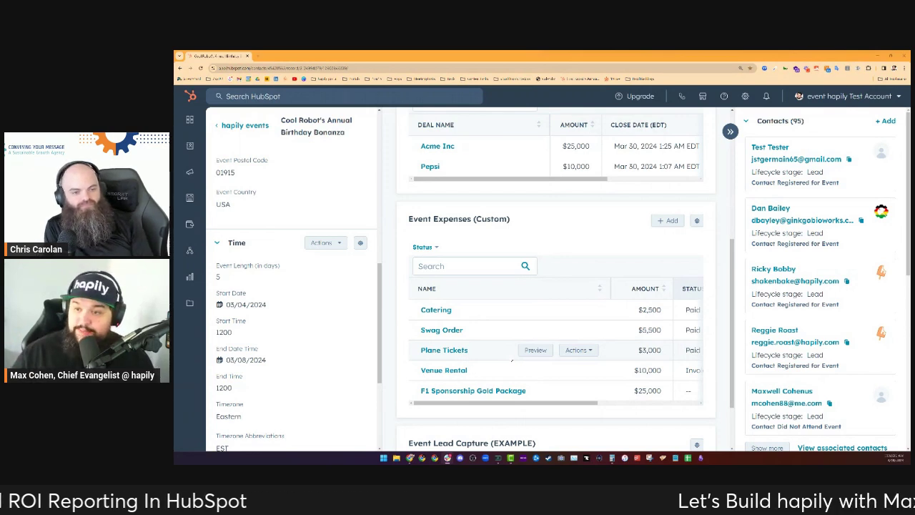
pyautogui.scroll(3, 512, 360)
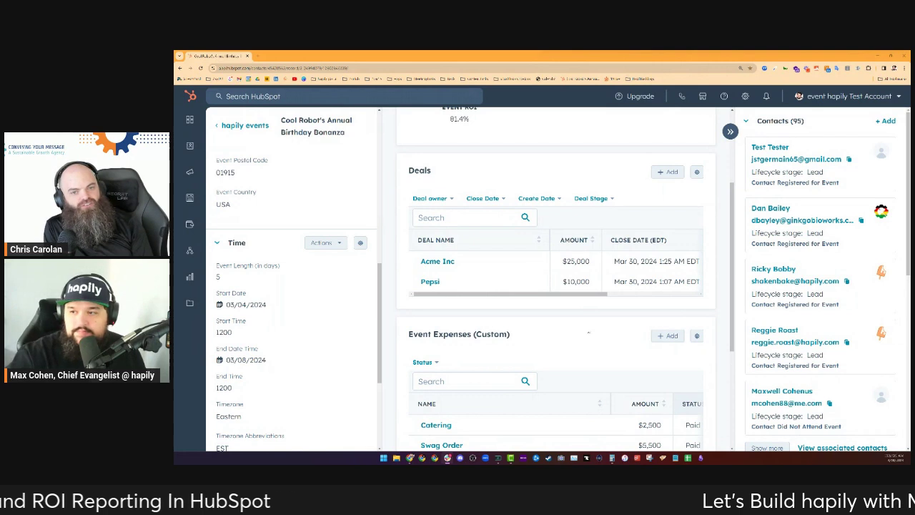
pyautogui.scroll(-2, 588, 332)
pyautogui.scroll(-1, 588, 332)
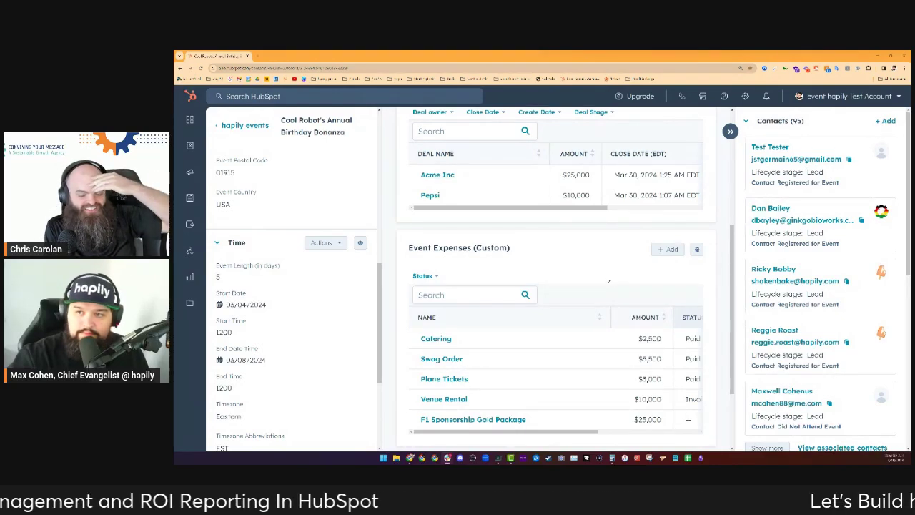
pyautogui.scroll(3, 608, 279)
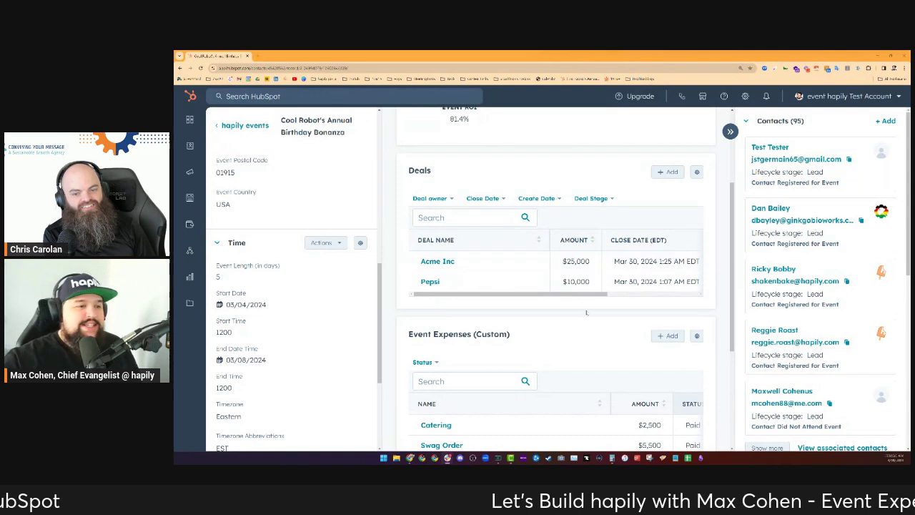
pyautogui.scroll(1, 586, 312)
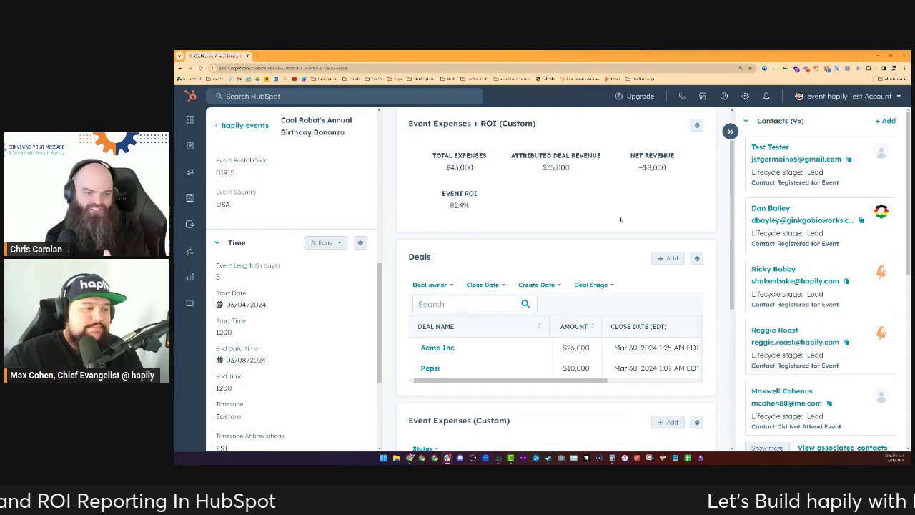
pyautogui.scroll(1, 648, 304)
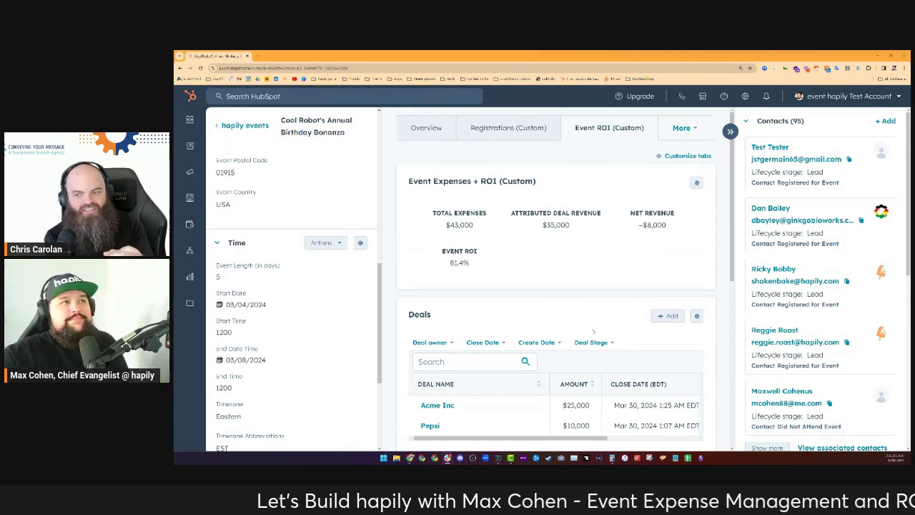
pyautogui.moveTo(822, 401)
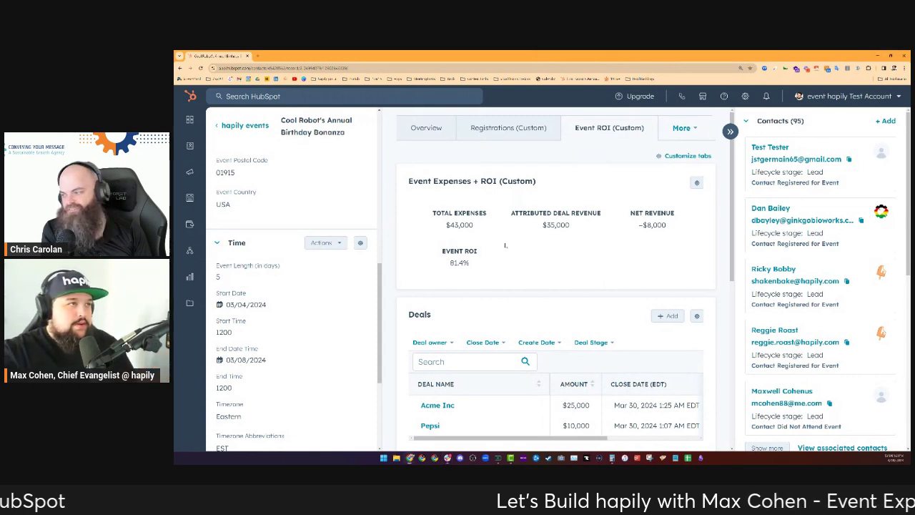
# - Highlight the total expenses, attributed deal revenue, net revenue and event ROI figures one after another in the Event Expenses + ROI summary
pyautogui.tripleClick(461, 225)
pyautogui.click(484, 244)
pyautogui.moveTo(570, 225); pyautogui.dragTo(541, 226)
pyautogui.click(549, 271)
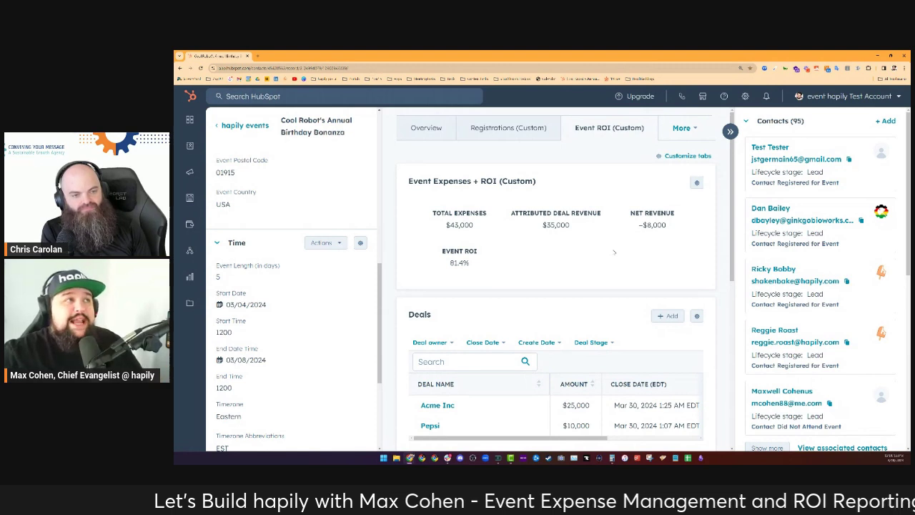
pyautogui.doubleClick(652, 224)
pyautogui.click(544, 249)
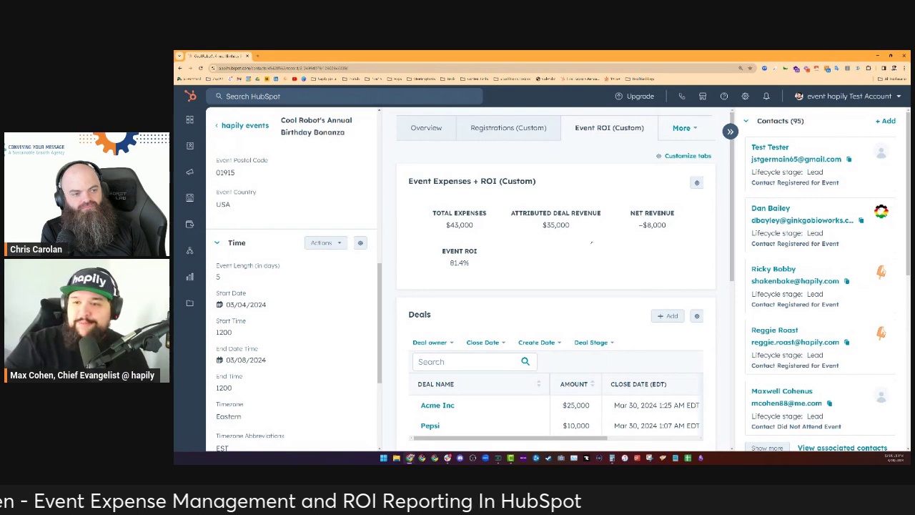
pyautogui.moveTo(670, 227); pyautogui.dragTo(639, 226)
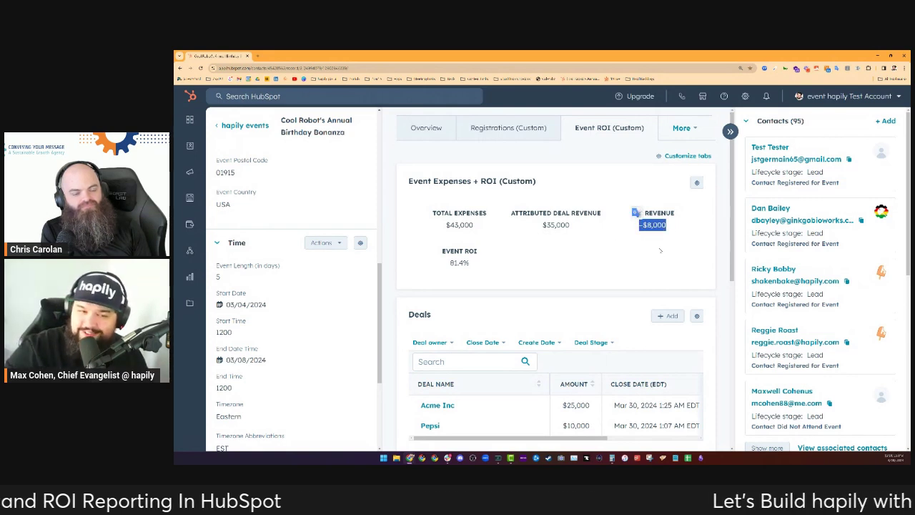
pyautogui.click(660, 252)
pyautogui.moveTo(478, 263); pyautogui.dragTo(451, 263)
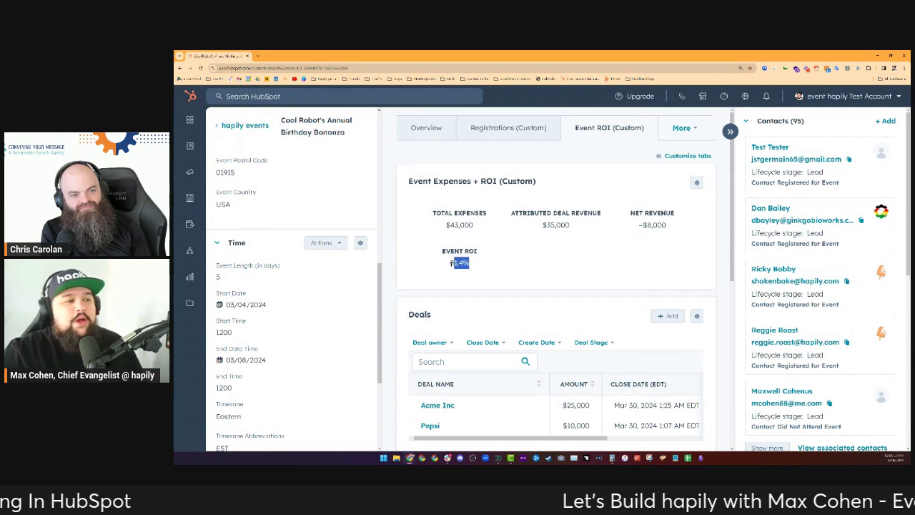
pyautogui.click(524, 261)
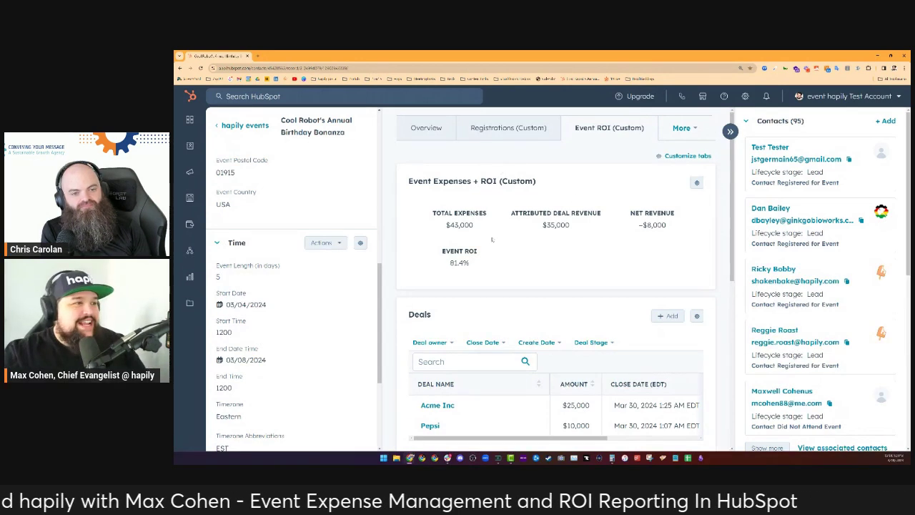
# - Open the Events Dashboard and examine the average cost, revenue, ROI and cost per lead in the Return on Eventsment Stats report
pyautogui.moveTo(191, 132)
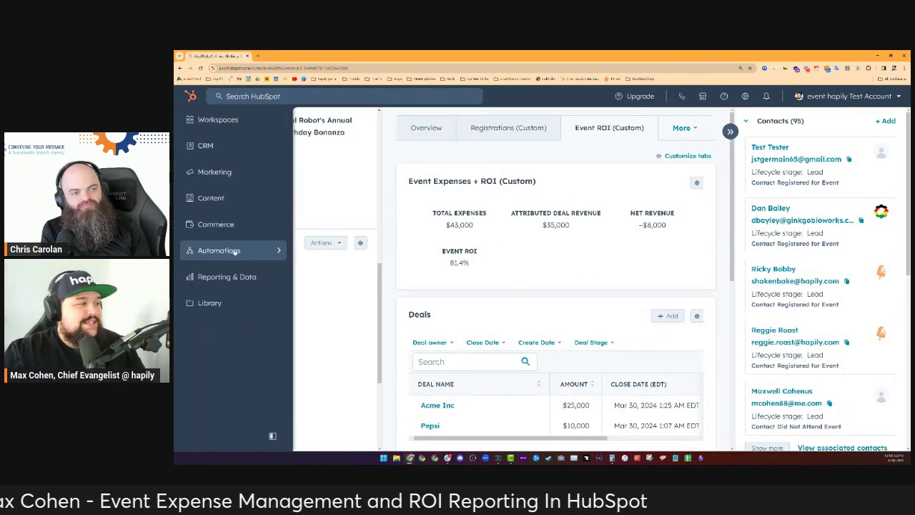
pyautogui.moveTo(250, 278)
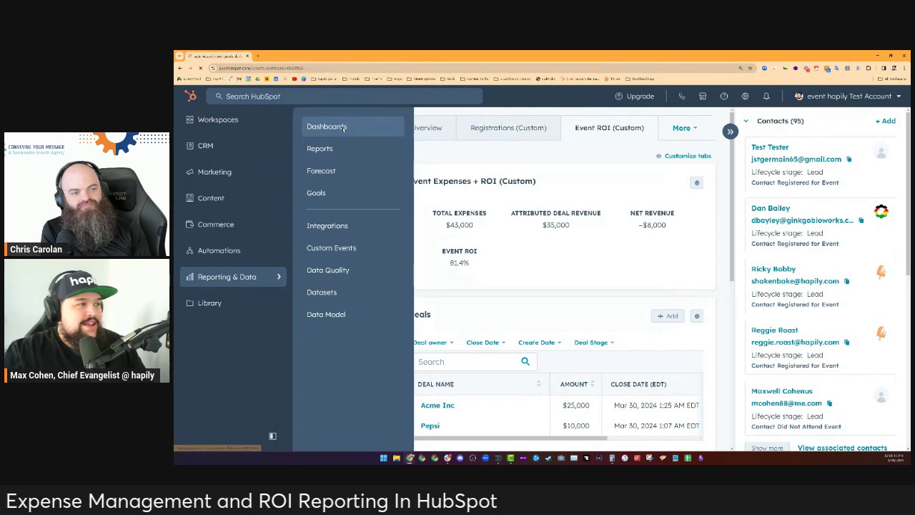
pyautogui.click(326, 124)
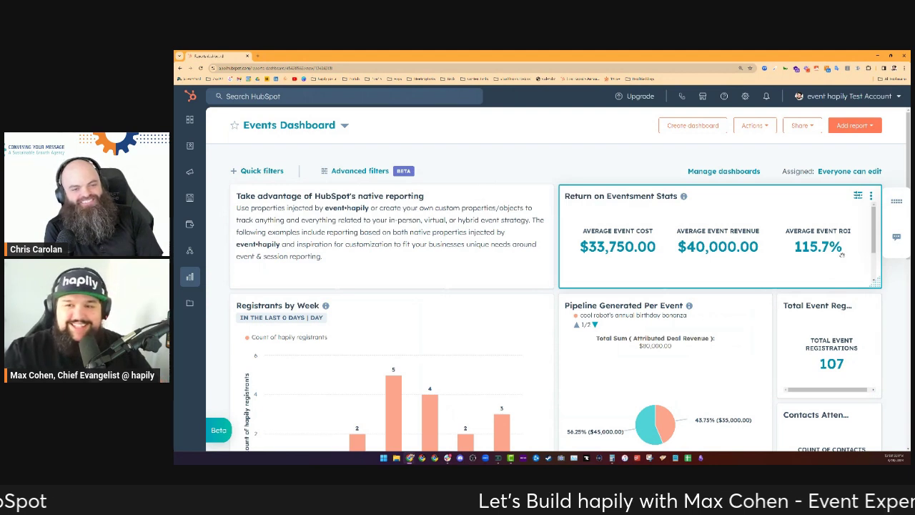
pyautogui.scroll(-1, 826, 257)
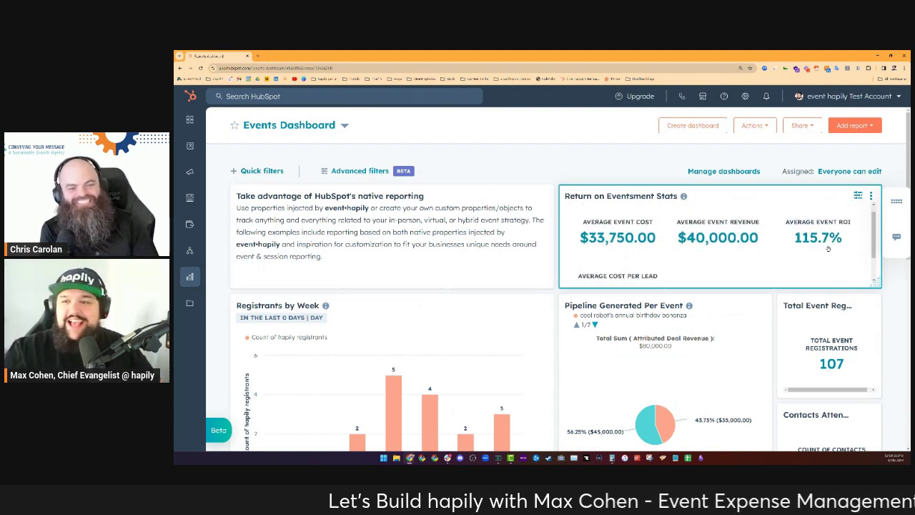
pyautogui.scroll(1, 824, 249)
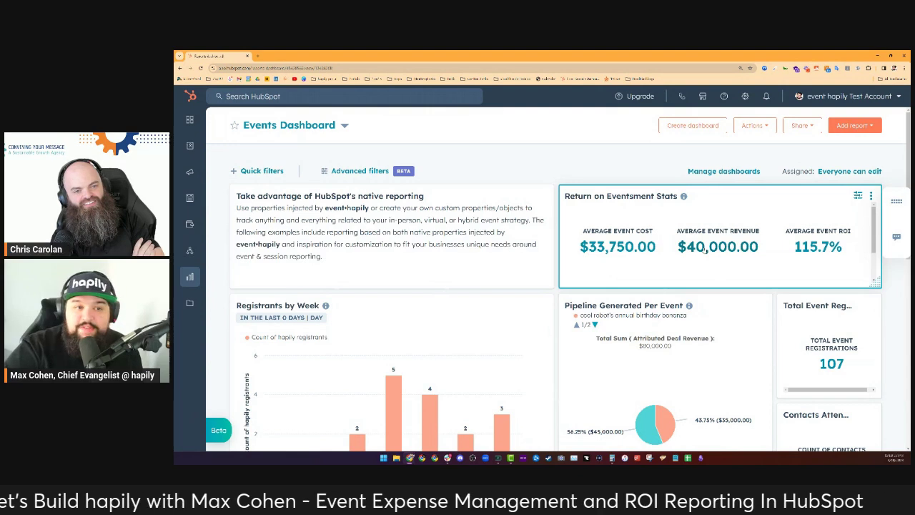
pyautogui.scroll(-1, 819, 244)
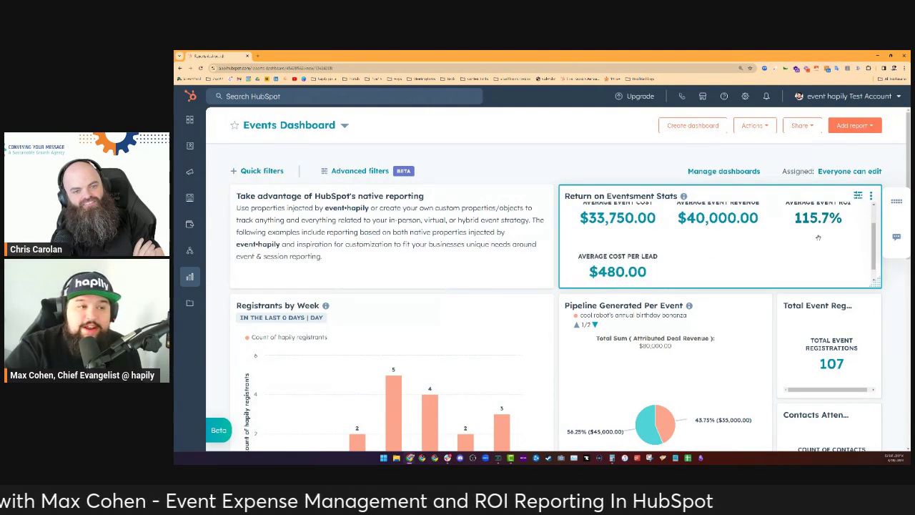
pyautogui.scroll(-1, 822, 220)
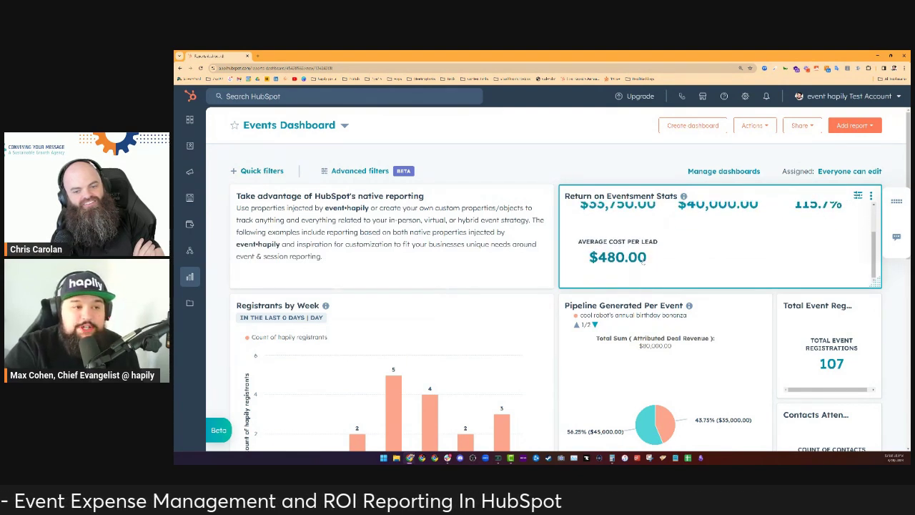
# - Examine the Pipeline Generated Per Event chart and the Event Stats table on the dashboard
pyautogui.scroll(-2, 736, 267)
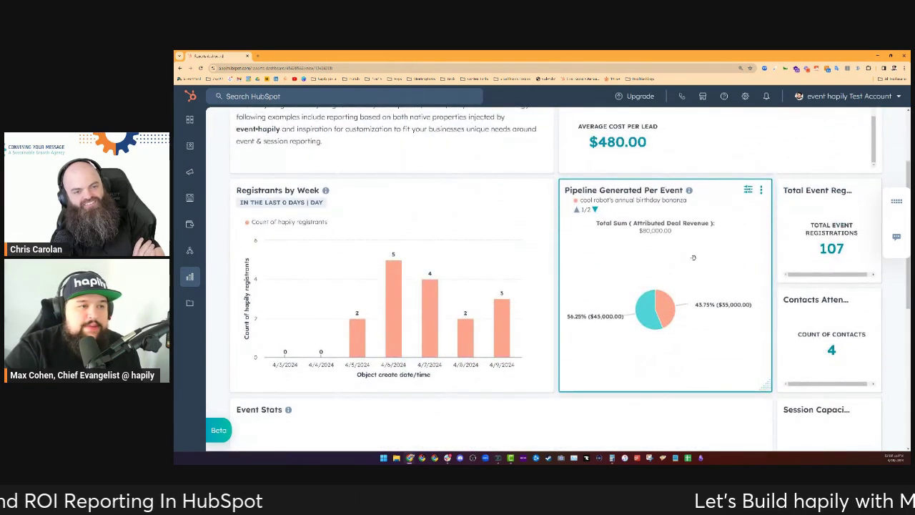
pyautogui.moveTo(669, 312)
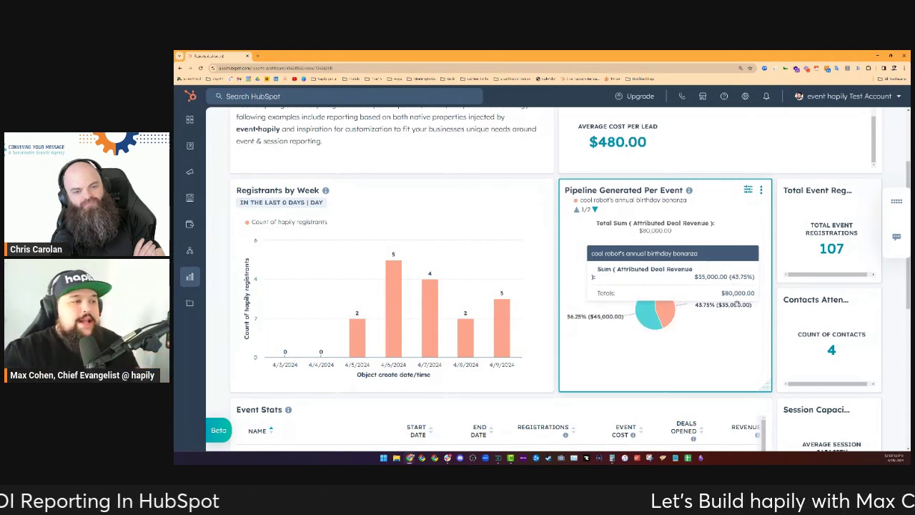
pyautogui.scroll(-2, 672, 312)
pyautogui.scroll(-3, 677, 311)
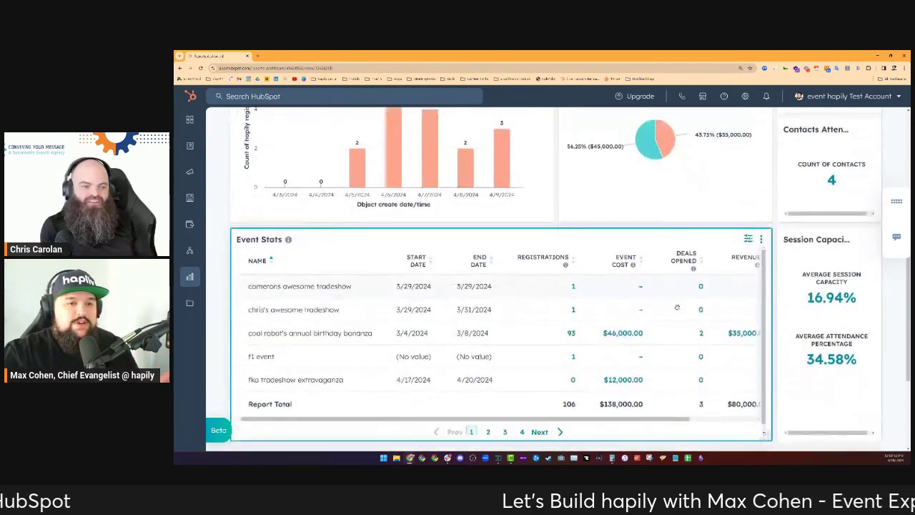
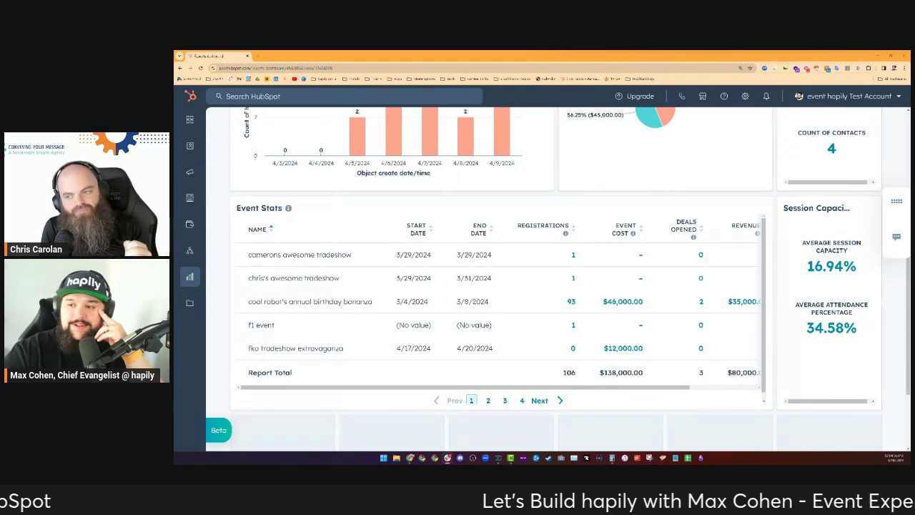
pyautogui.scroll(5, 766, 229)
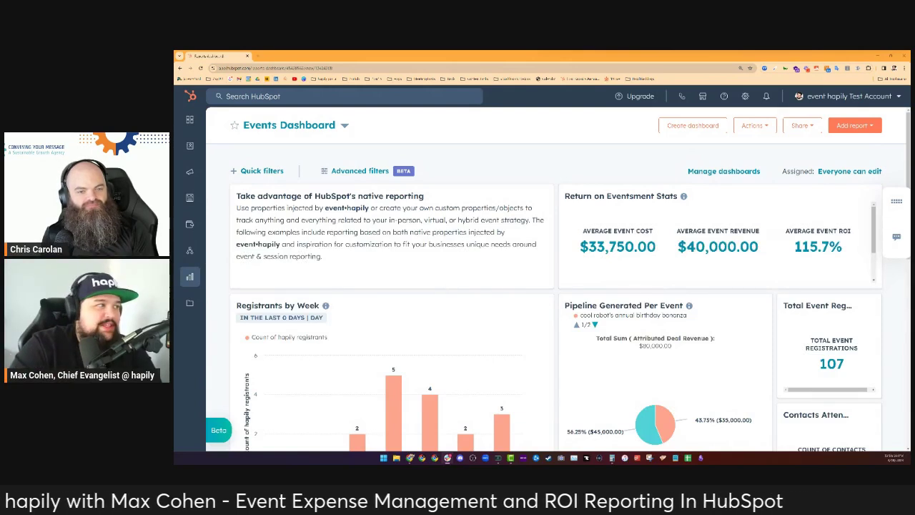
# - Open the Cool Robot's Annual Birthday Bonanza record from the hapily events list and review its ROI figures, deals and expenses
pyautogui.moveTo(191, 146)
pyautogui.moveTo(243, 148)
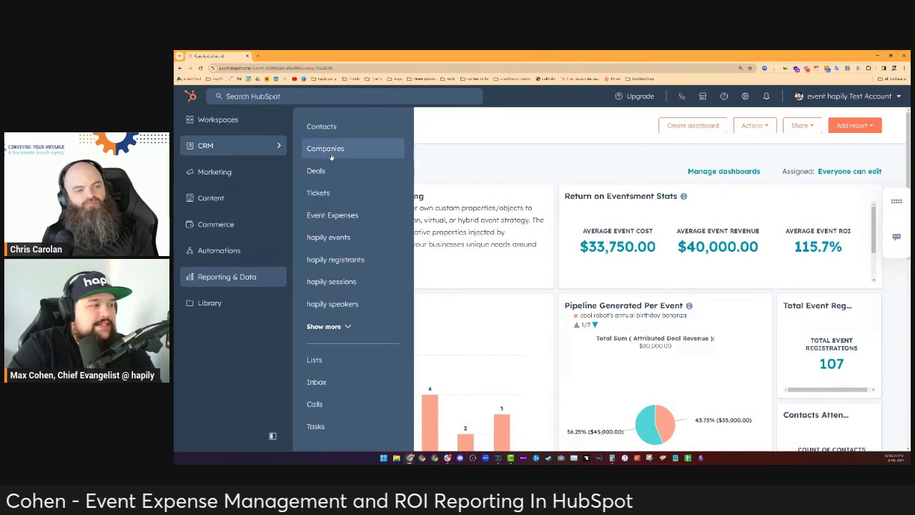
pyautogui.click(354, 243)
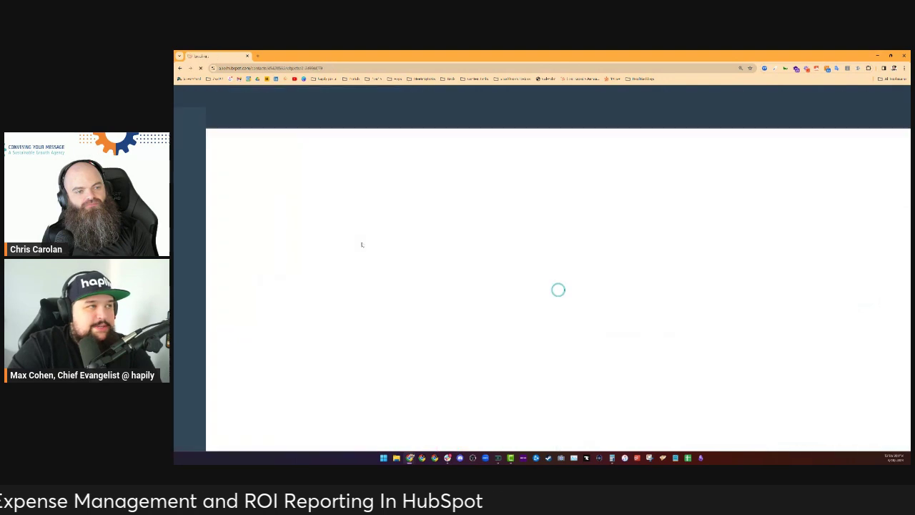
pyautogui.scroll(-5, 400, 332)
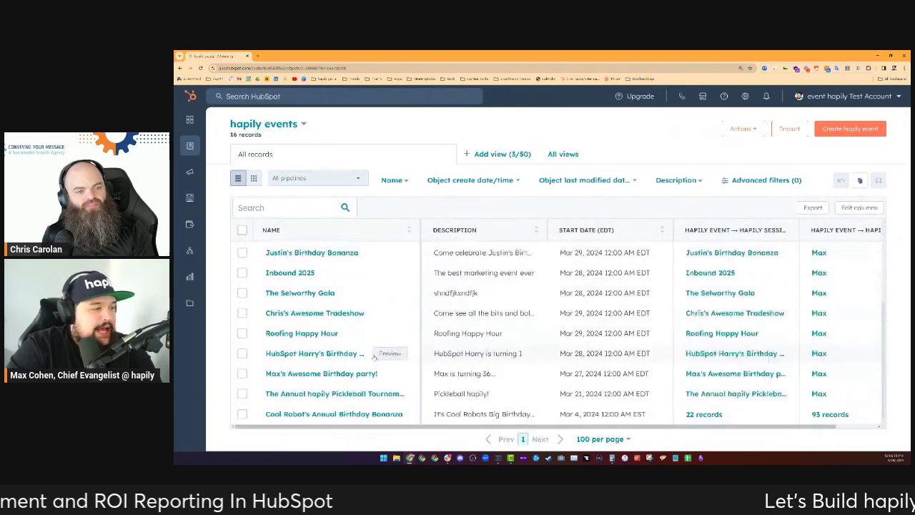
pyautogui.click(329, 415)
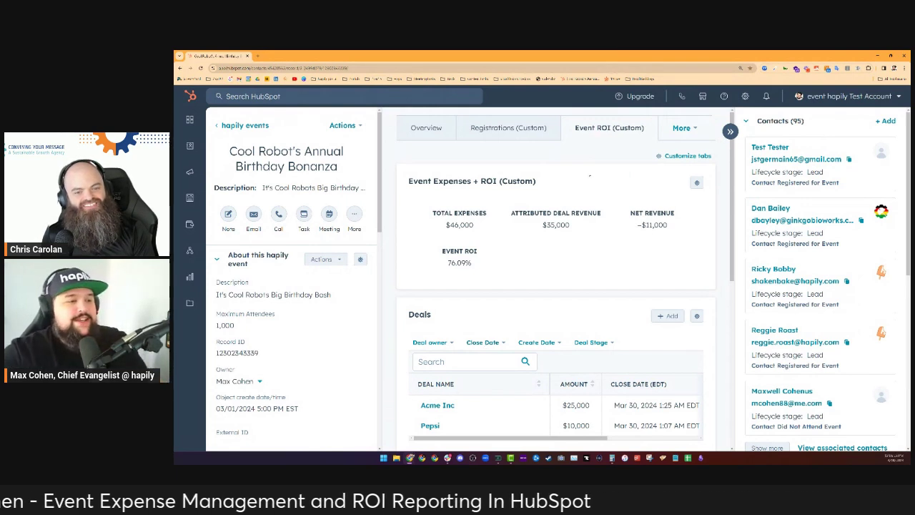
pyautogui.scroll(-2, 485, 345)
pyautogui.scroll(-1, 461, 316)
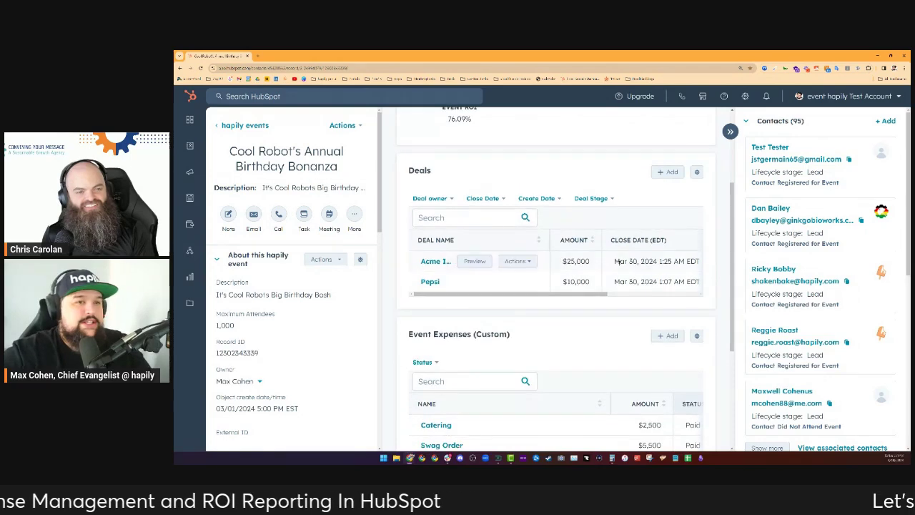
pyautogui.scroll(4, 461, 316)
# - Open the account settings and display the custom object setup for Event Expenses
pyautogui.click(746, 97)
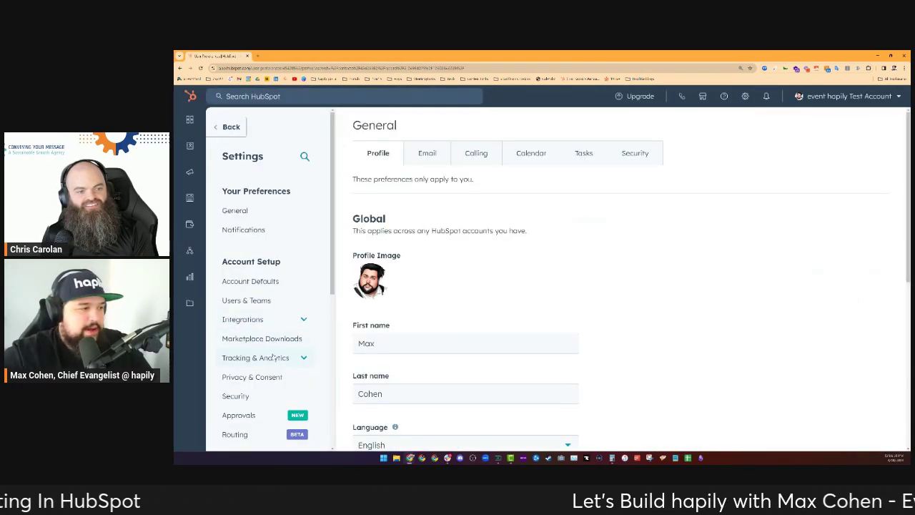
pyautogui.scroll(-1, 275, 352)
pyautogui.scroll(-3, 275, 350)
pyautogui.click(268, 276)
pyautogui.scroll(-3, 269, 278)
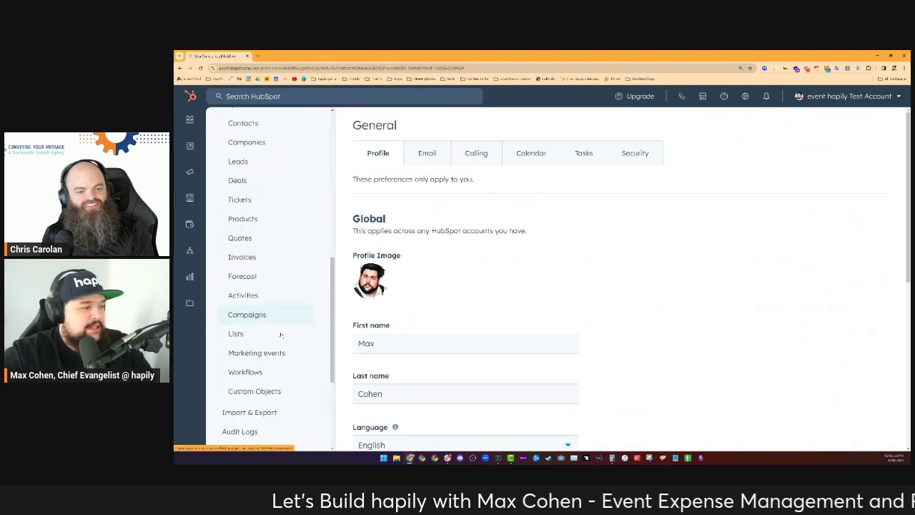
pyautogui.click(255, 361)
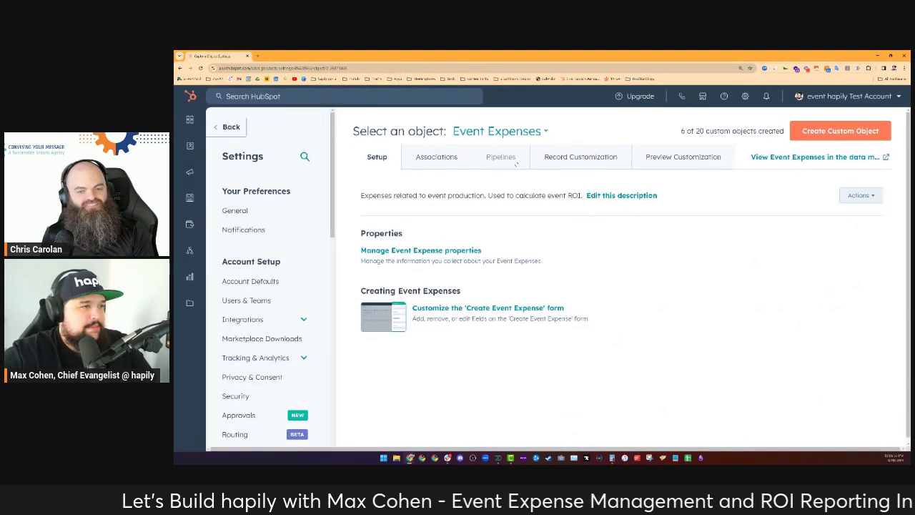
# - View the Event Expense custom object's name and description without editing them, and open the list of its properties
pyautogui.click(861, 195)
pyautogui.click(794, 239)
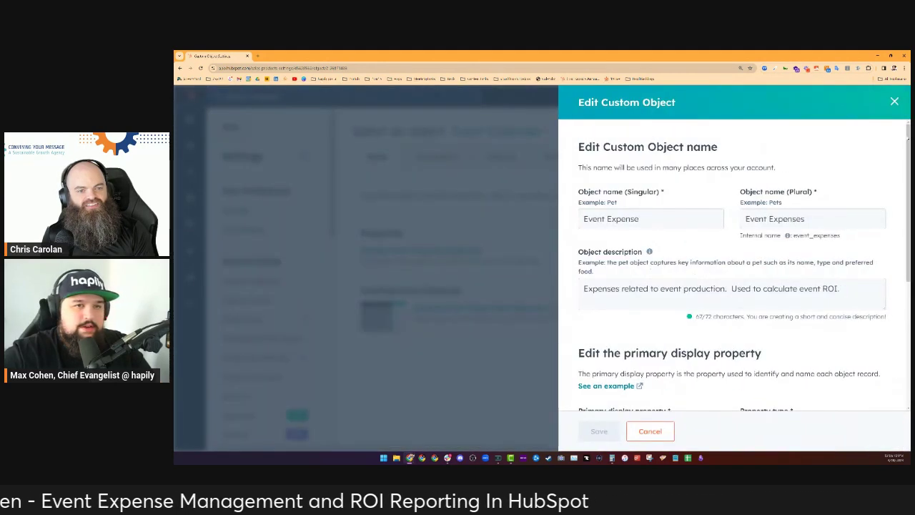
pyautogui.click(895, 102)
pyautogui.tripleClick(662, 268)
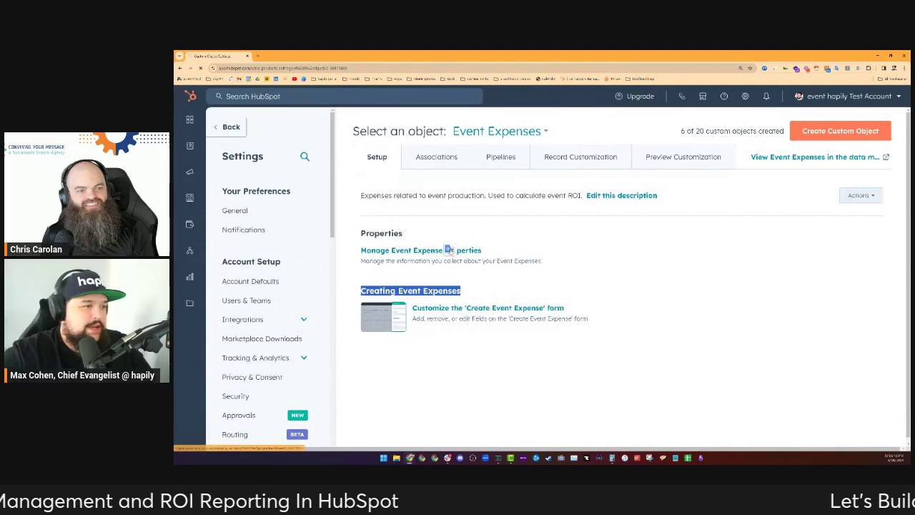
pyautogui.click(443, 251)
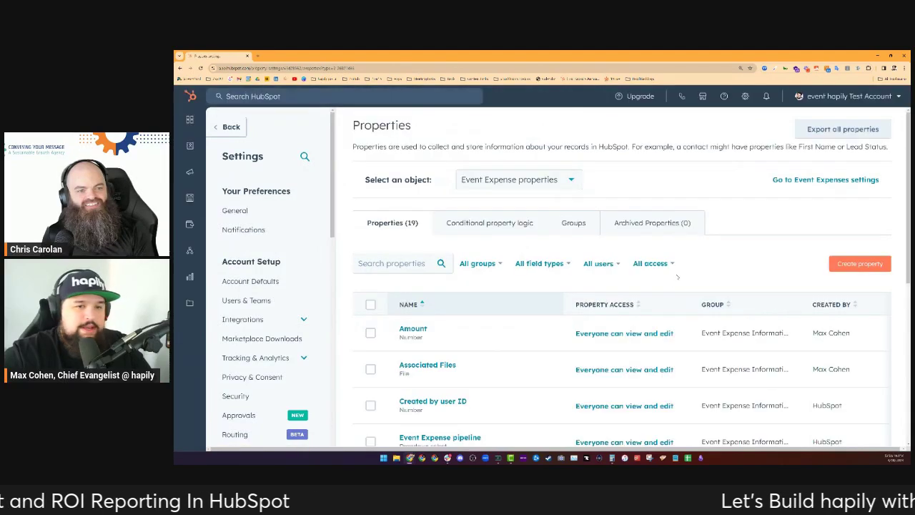
# - Start a new Event Expense property labelled Cost Category in the Event Expense Information group and continue to its field type
pyautogui.click(860, 264)
pyautogui.click(703, 234)
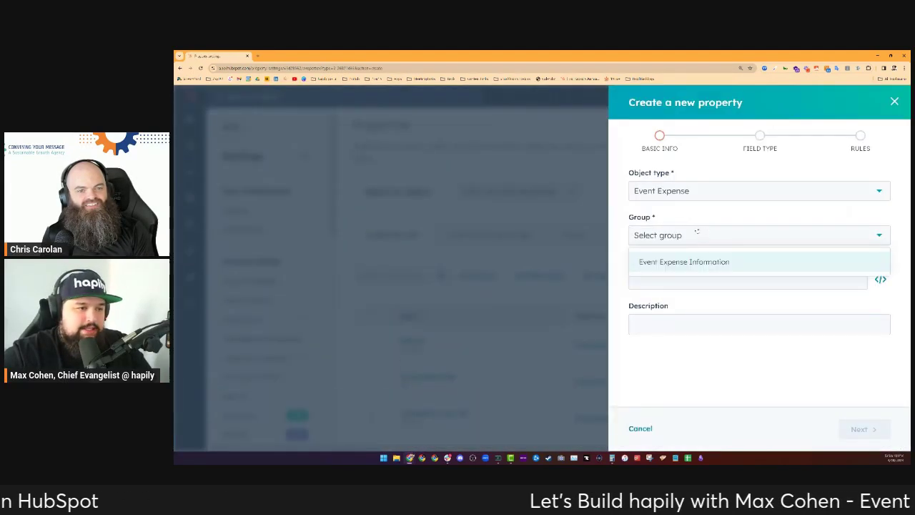
pyautogui.click(696, 258)
pyautogui.click(713, 281)
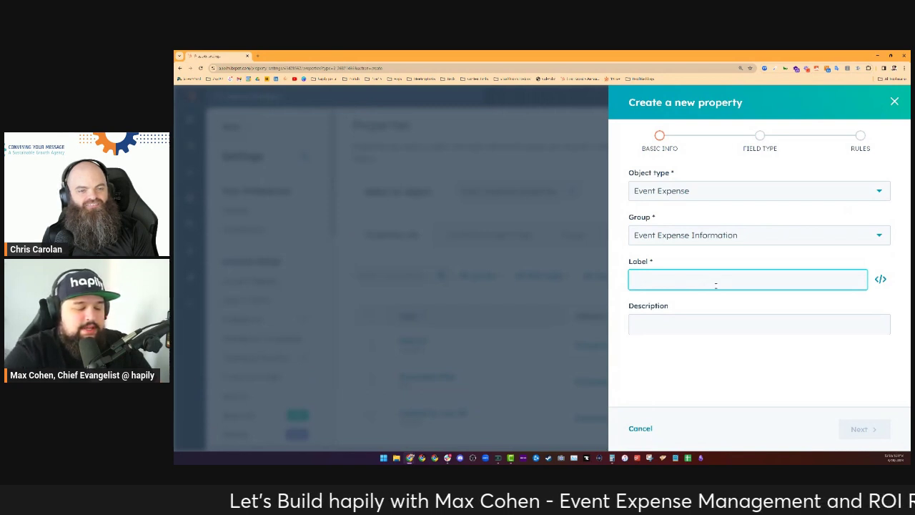
pyautogui.write('Cost Category')
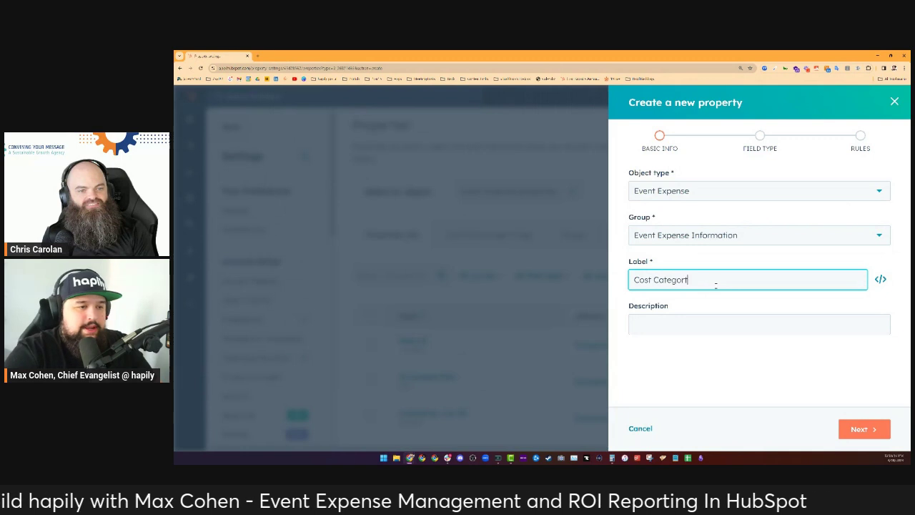
pyautogui.click(864, 429)
# - Make Cost Category a dropdown select field and enter Travel and Exhibit as its first two options
pyautogui.click(695, 215)
pyautogui.scroll(-2, 698, 286)
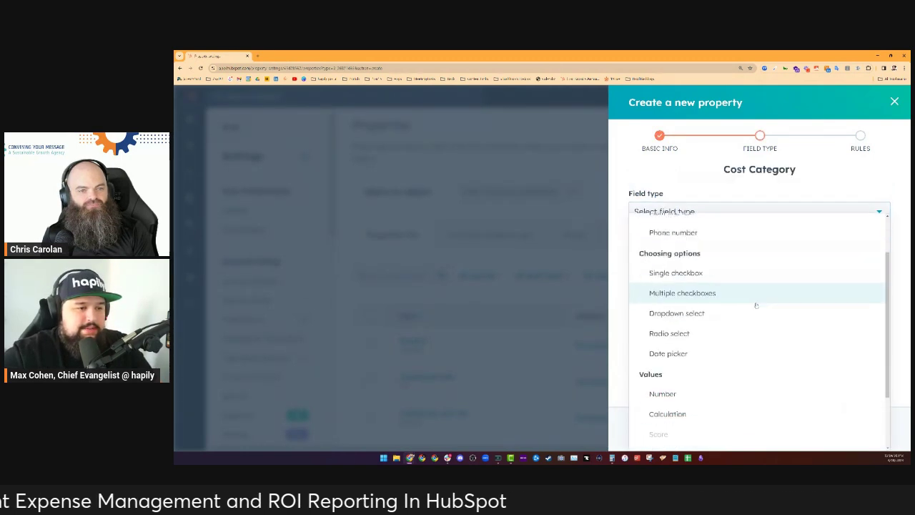
pyautogui.click(699, 312)
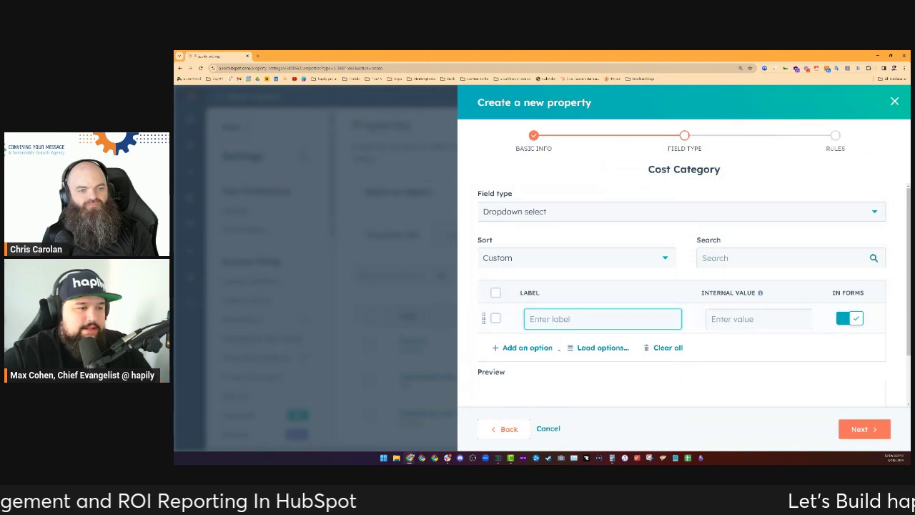
pyautogui.click(572, 319)
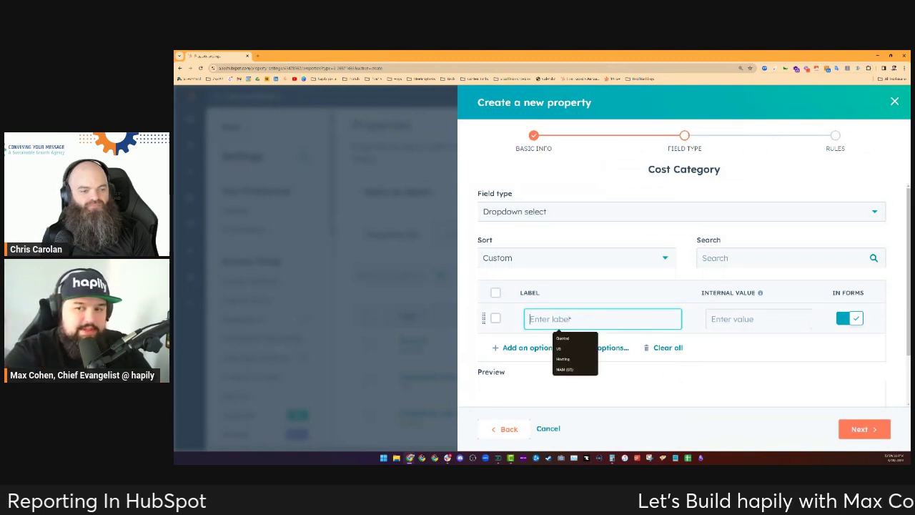
pyautogui.write('Travel')
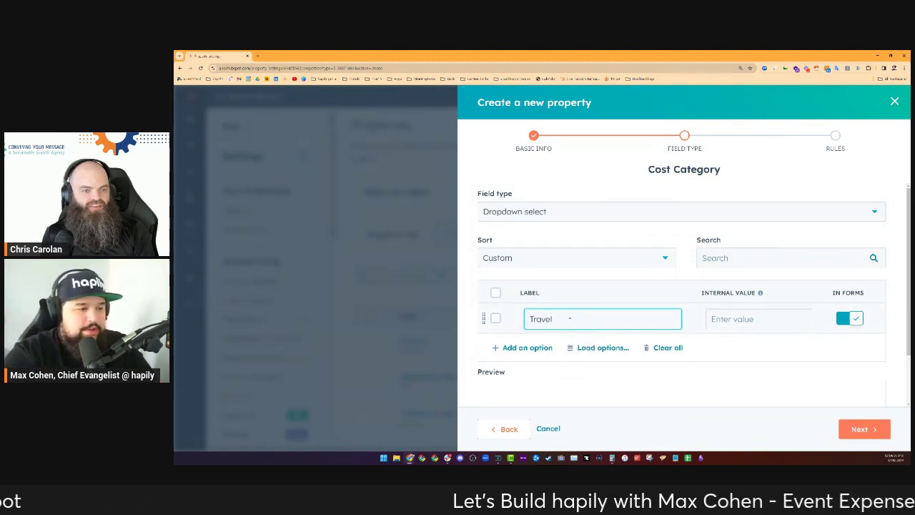
pyautogui.press('Return')
pyautogui.write('Ex')
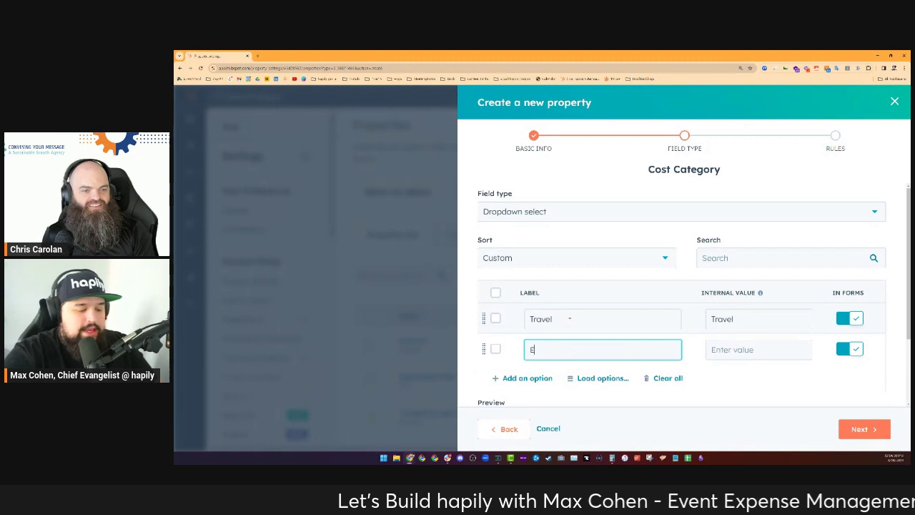
pyautogui.write('it')
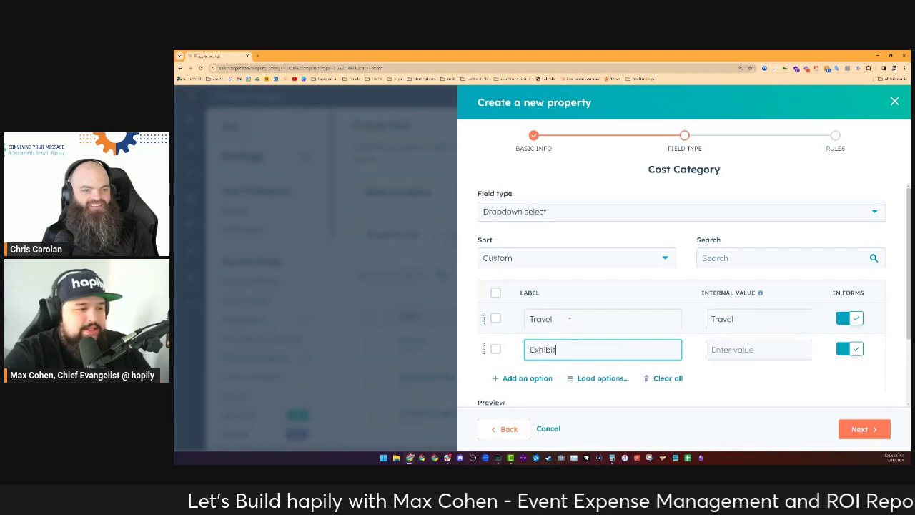
pyautogui.press('Return')
pyautogui.write('Food and D')
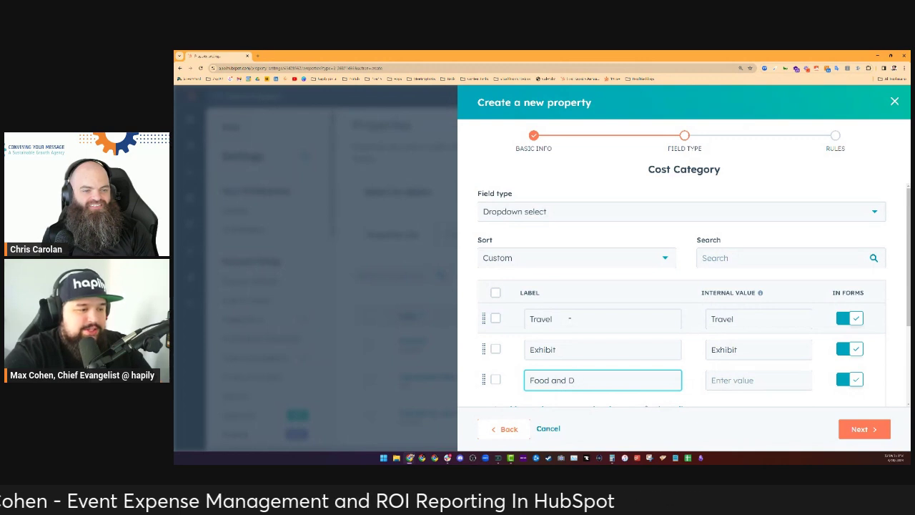
pyautogui.press('BackSpace')
pyautogui.press('BackSpace')
pyautogui.press('BackSpace')
pyautogui.press('BackSpace')
pyautogui.press('BackSpace')
pyautogui.press('BackSpace')
pyautogui.press('BackSpace')
pyautogui.press('BackSpace')
pyautogui.press('BackSpace')
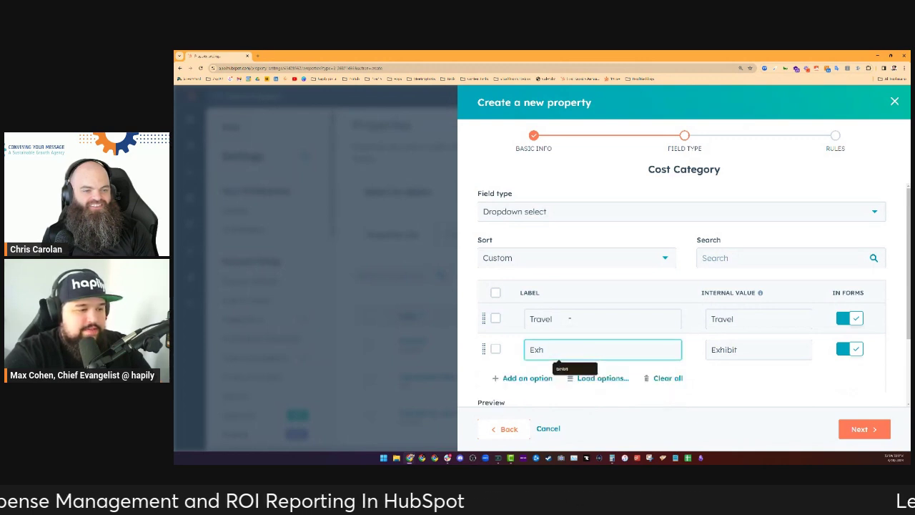
pyautogui.write('ibit')
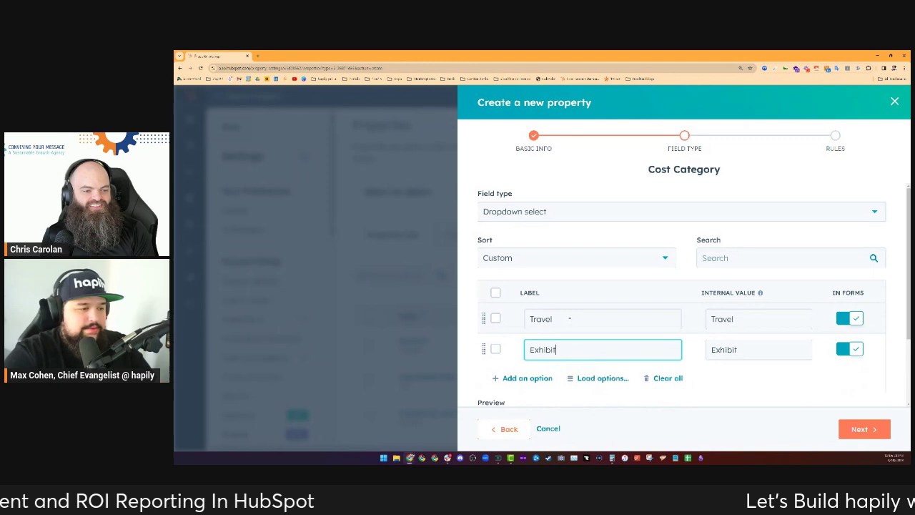
# - Add a third dropdown option labelled Food below Exhibit
pyautogui.press('Return')
pyautogui.write('Food')
pyautogui.press('Return')
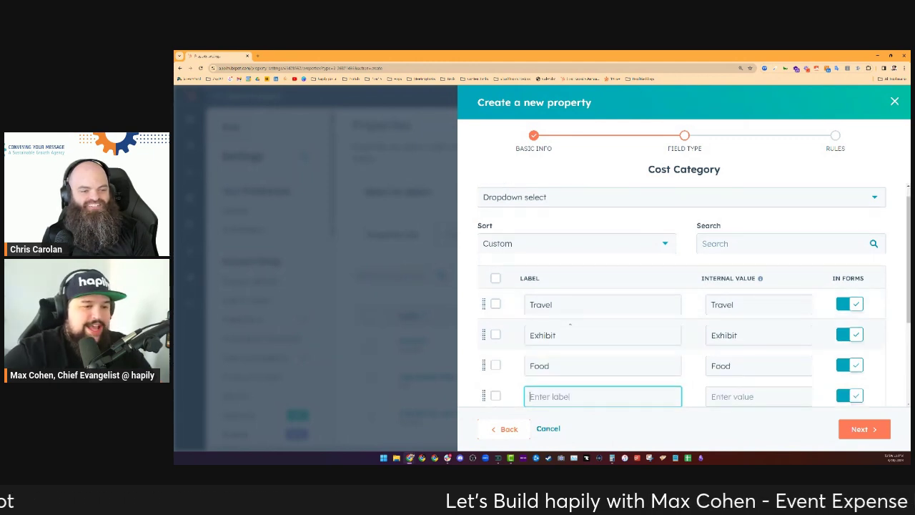
# - Rename the Food option as Meals
pyautogui.moveTo(554, 366); pyautogui.dragTo(502, 362)
pyautogui.write('mEAL')
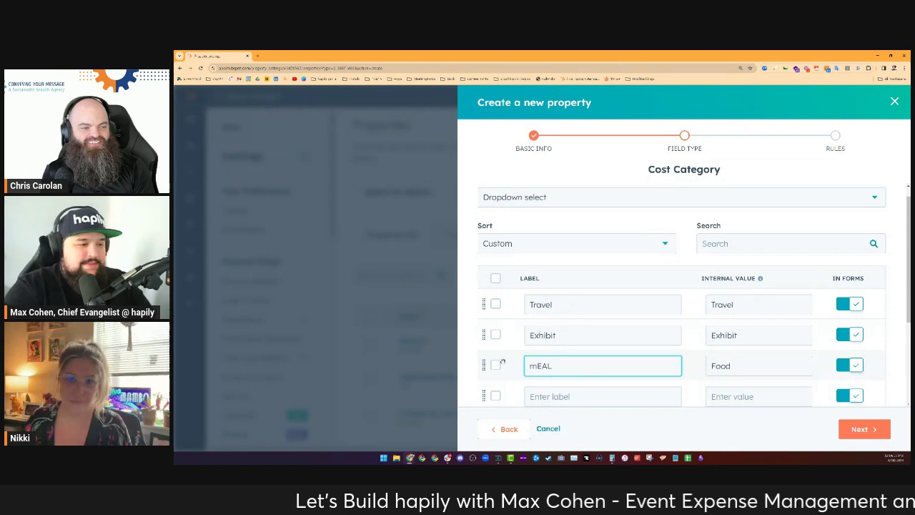
pyautogui.press('BackSpace')
pyautogui.press('BackSpace')
pyautogui.write('M')
pyautogui.click(503, 362)
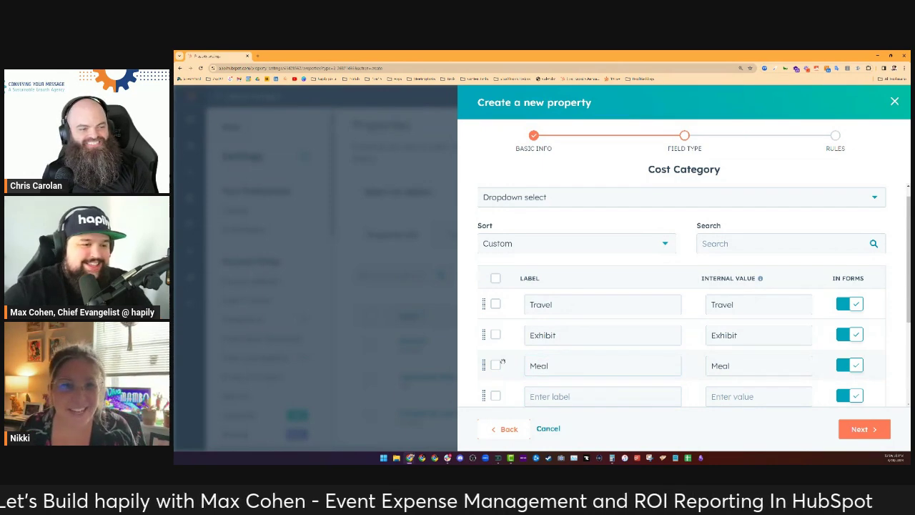
pyautogui.click(559, 365)
pyautogui.write('s')
pyautogui.click(754, 379)
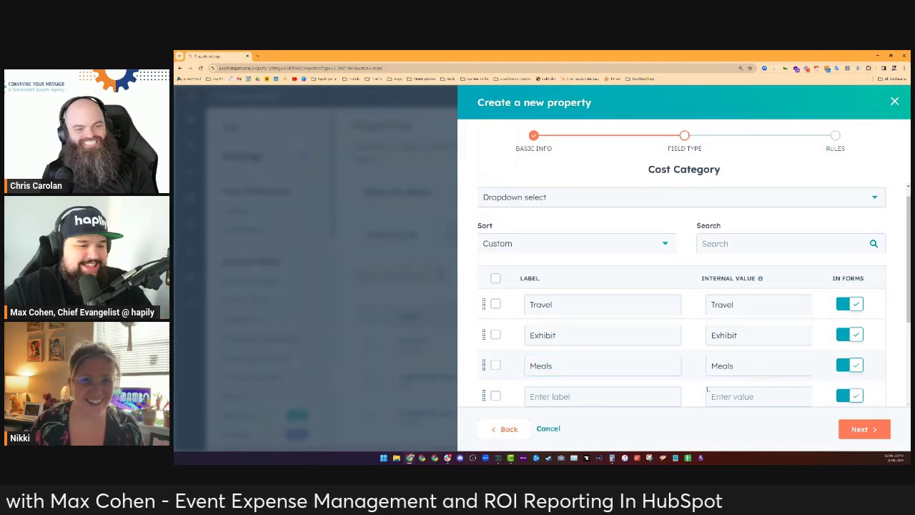
# - Fill in the empty fourth option of Cost Category with the label Swag & Merch
pyautogui.click(639, 395)
pyautogui.scroll(-3, 599, 358)
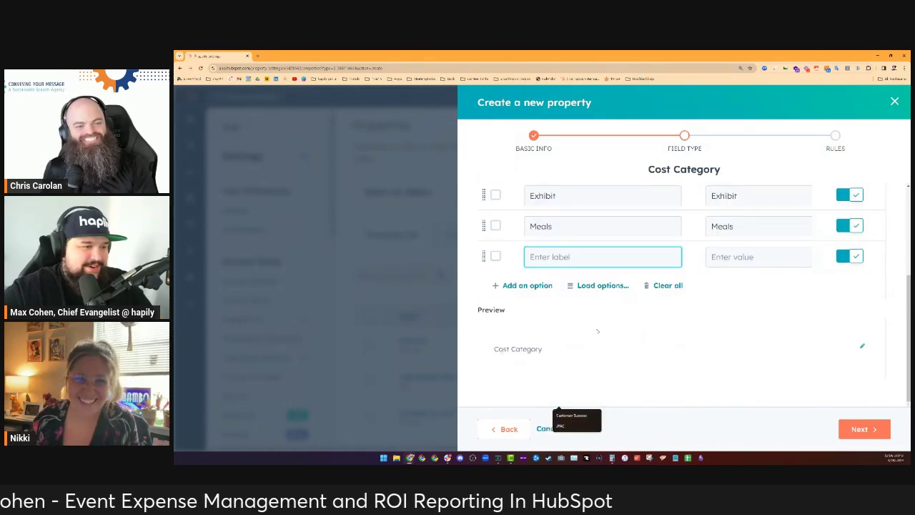
pyautogui.click(581, 258)
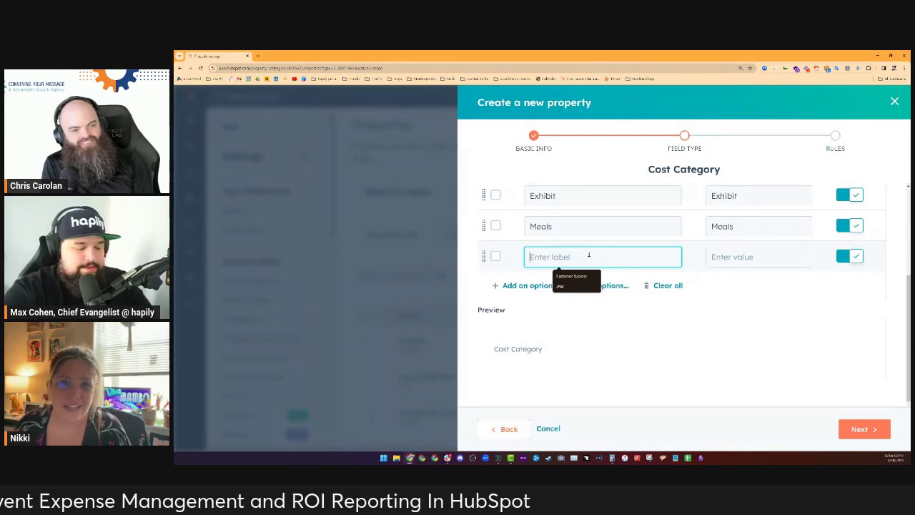
pyautogui.write('Swag & Merch')
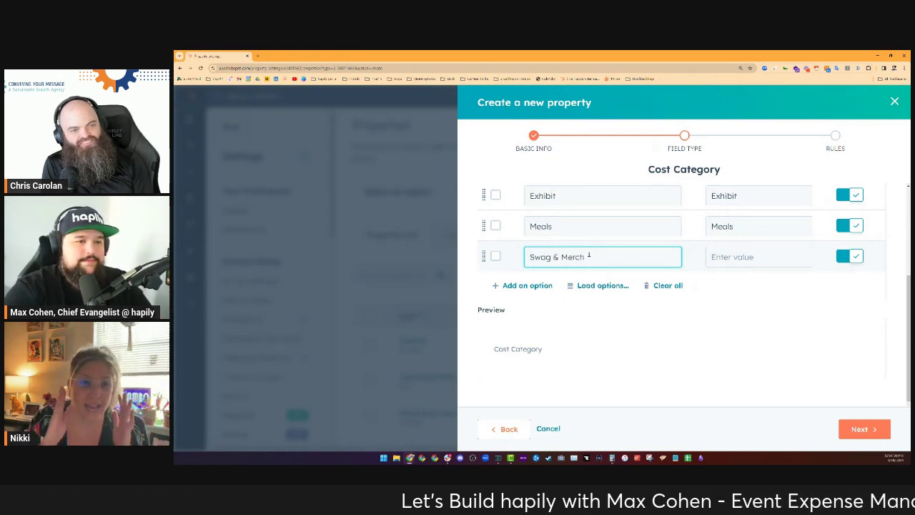
pyautogui.press('Return')
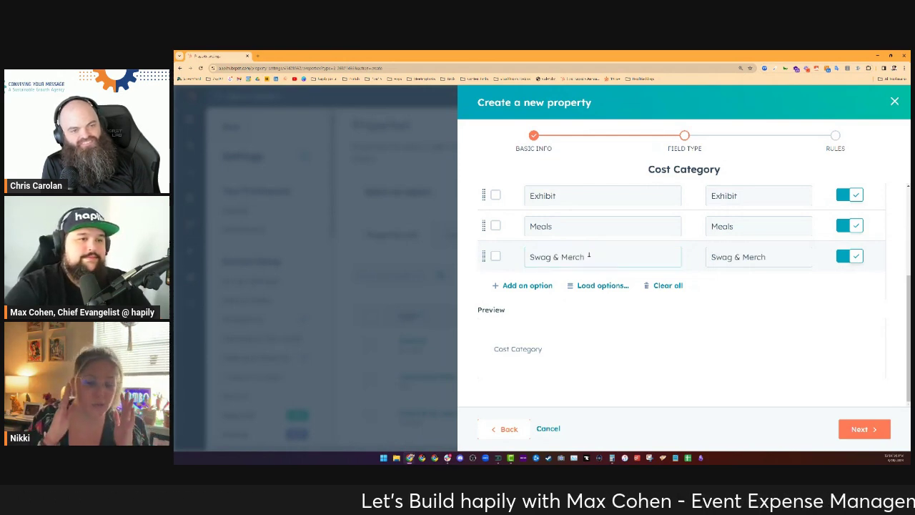
pyautogui.scroll(2, 663, 335)
pyautogui.scroll(-1, 683, 339)
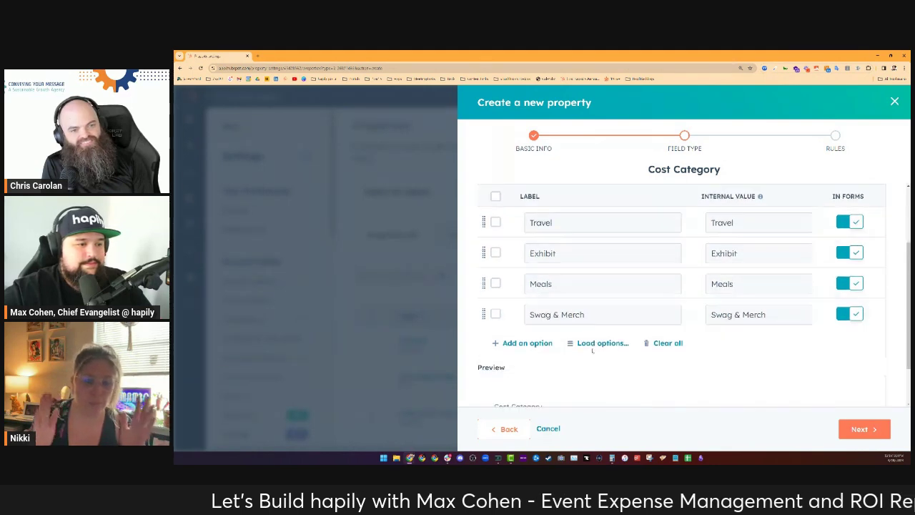
pyautogui.click(618, 317)
pyautogui.press('Return')
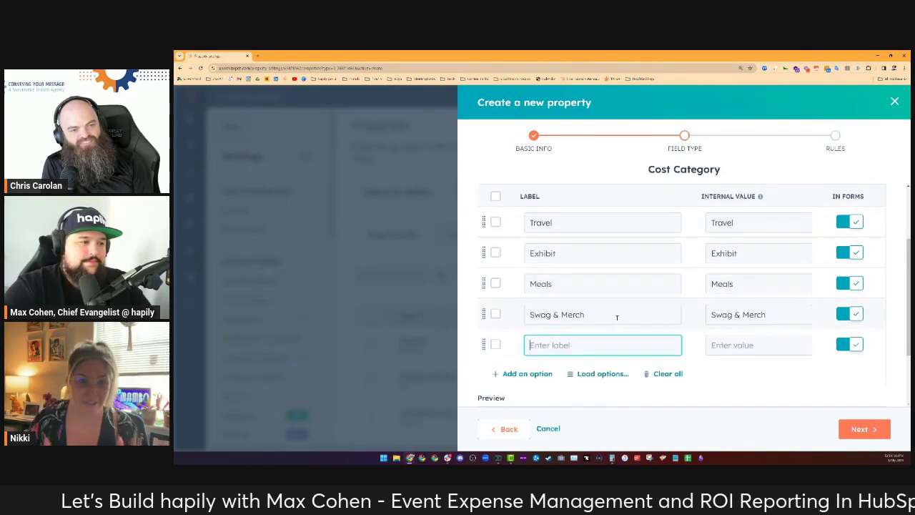
pyautogui.scroll(-1, 650, 311)
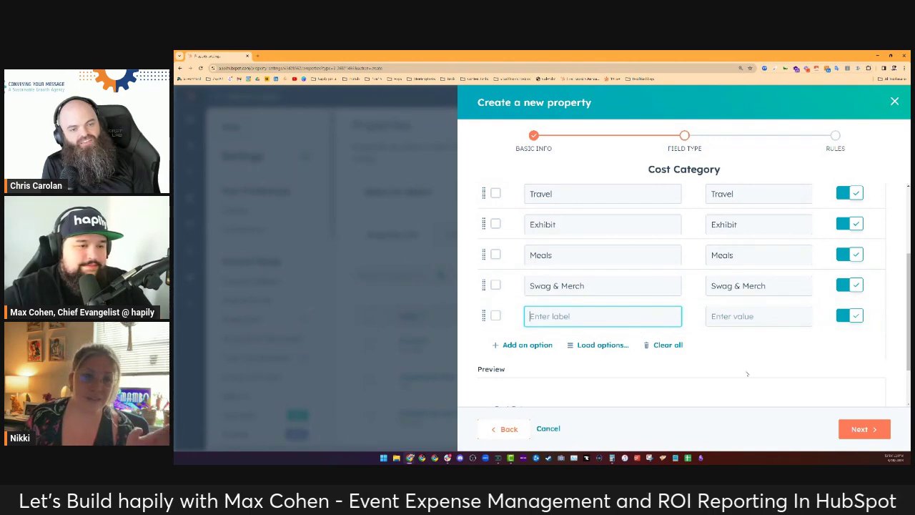
pyautogui.click(670, 379)
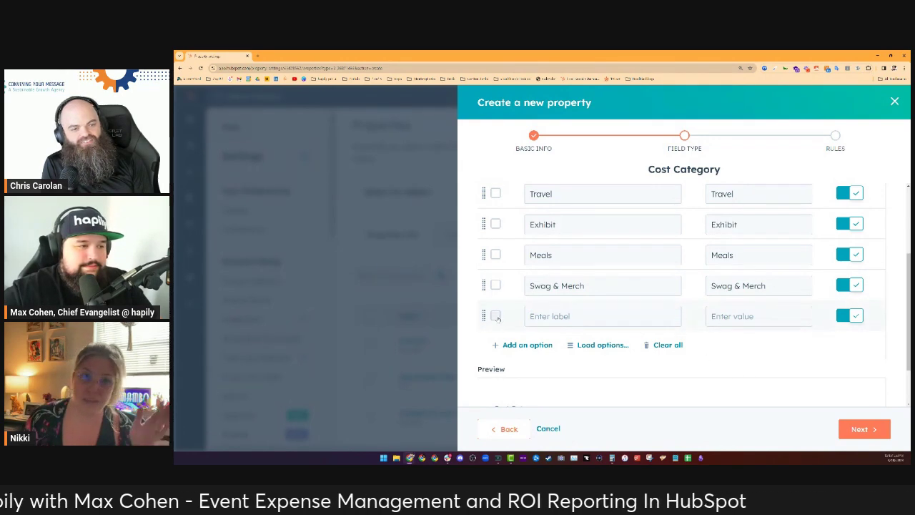
pyautogui.scroll(2, 496, 318)
pyautogui.click(496, 374)
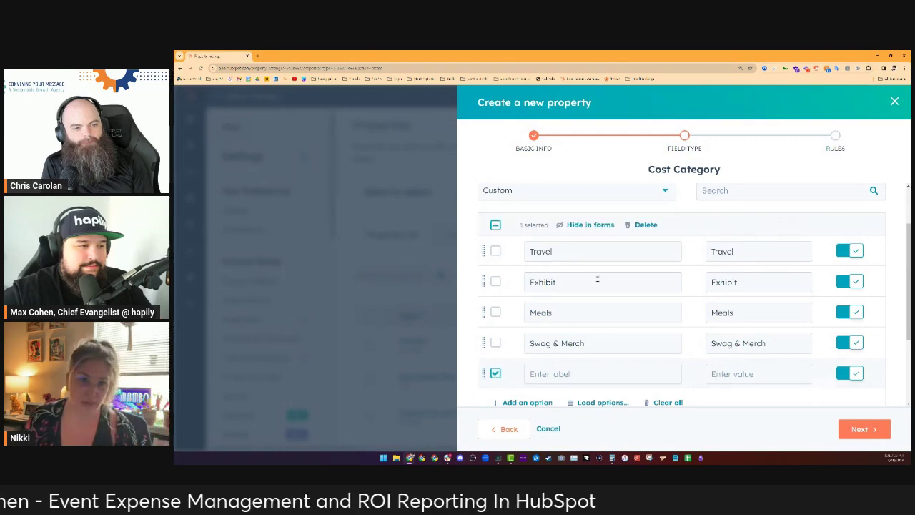
pyautogui.click(646, 226)
# - Finish the property setup and create the Cost Category property
pyautogui.click(851, 430)
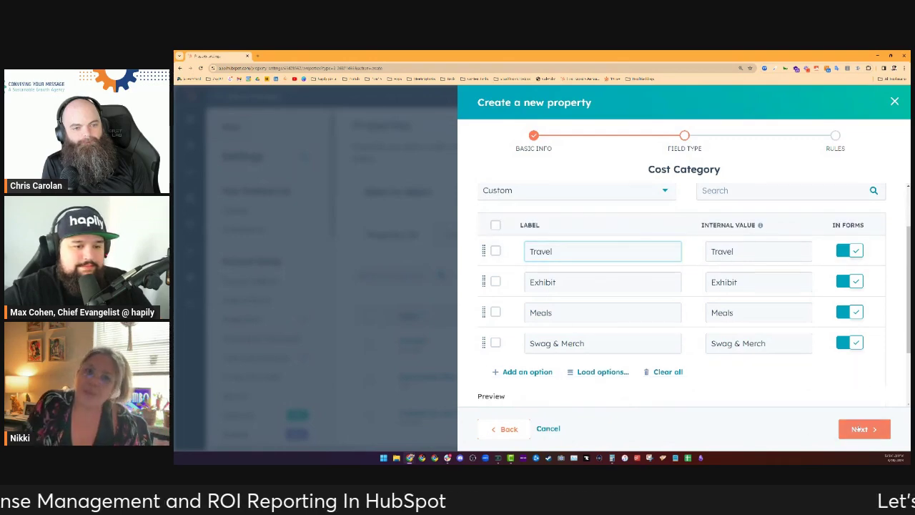
pyautogui.click(866, 431)
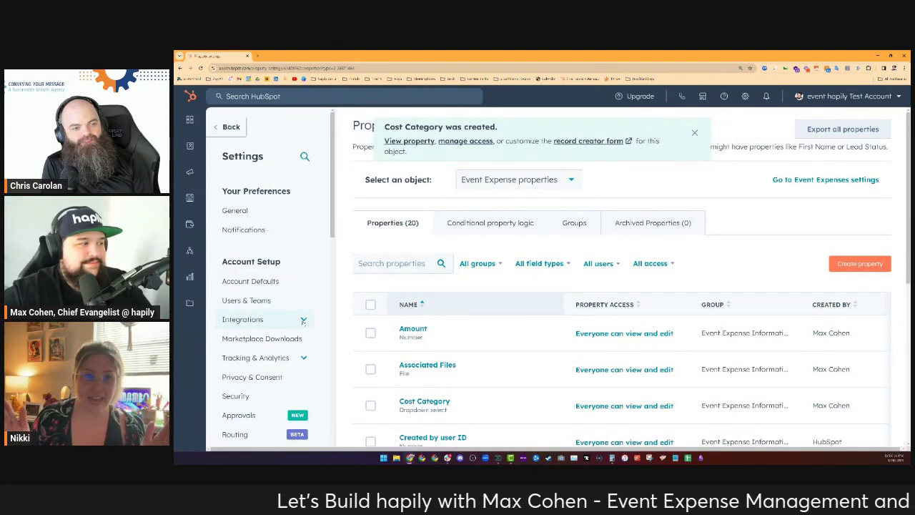
# - Leave the property settings and open the list of hapily events in the CRM
pyautogui.scroll(-2, 299, 347)
pyautogui.scroll(2, 271, 286)
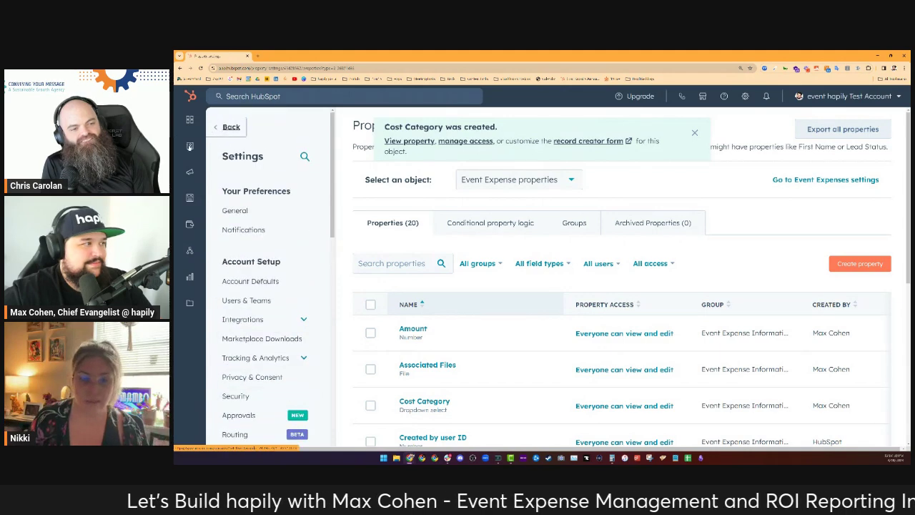
pyautogui.moveTo(193, 125)
pyautogui.click(253, 150)
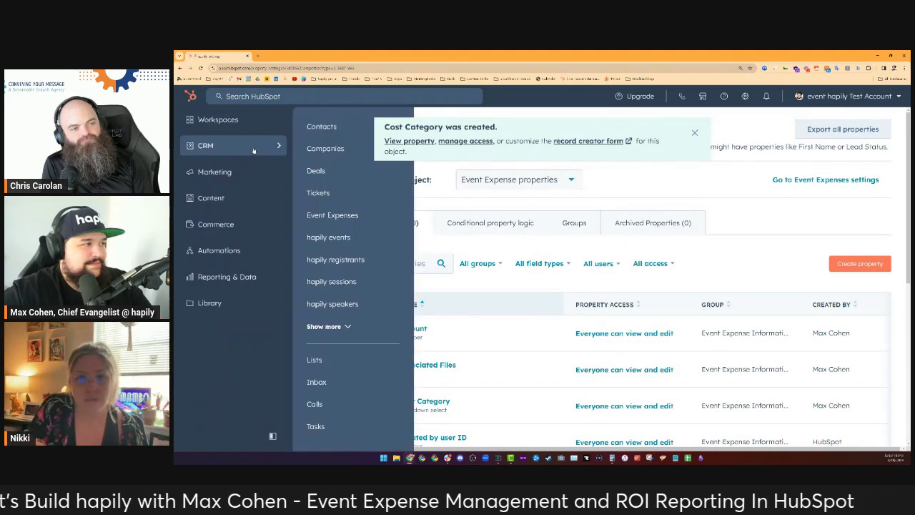
pyautogui.click(344, 240)
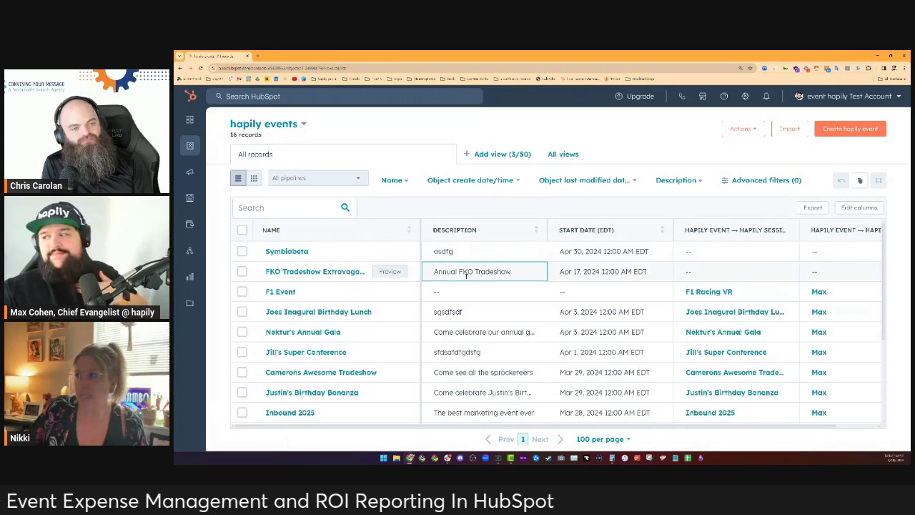
# - Open the FKO Tradeshow Extravaganza record from the events list and look through its event details
pyautogui.scroll(-3, 325, 322)
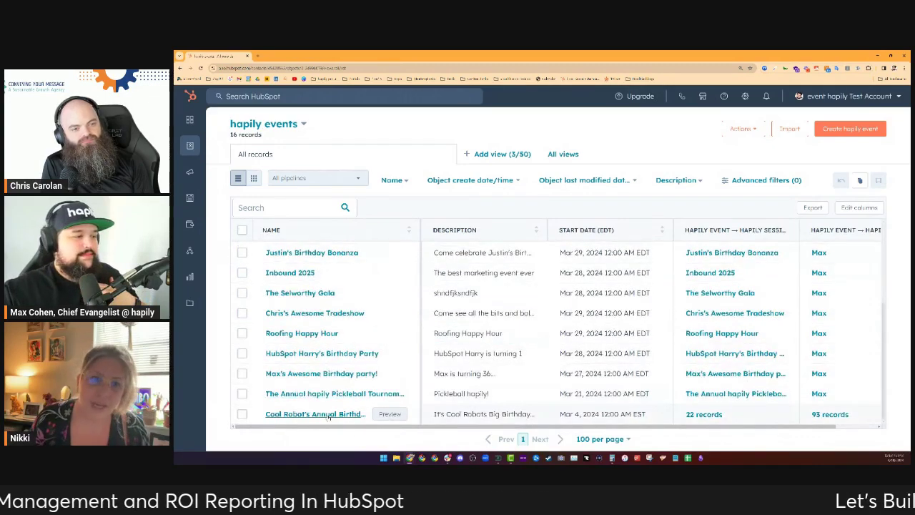
pyautogui.scroll(2, 329, 418)
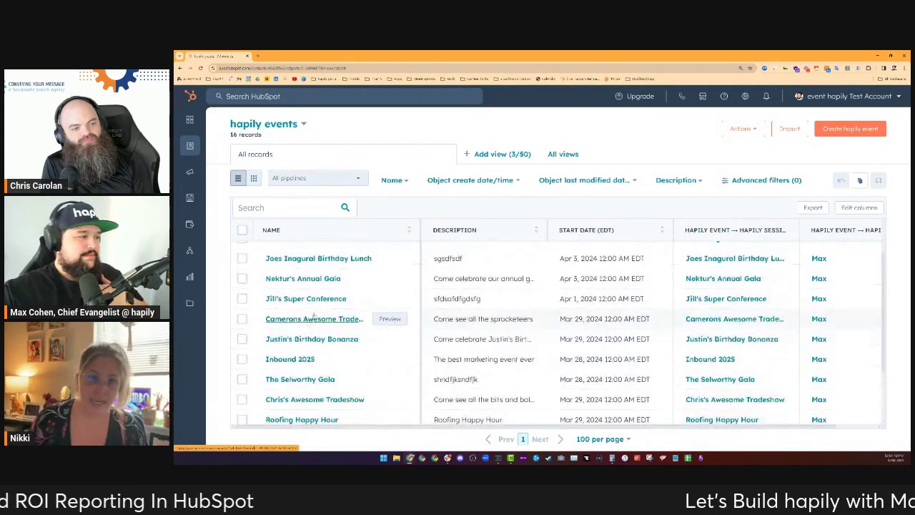
pyautogui.scroll(2, 314, 339)
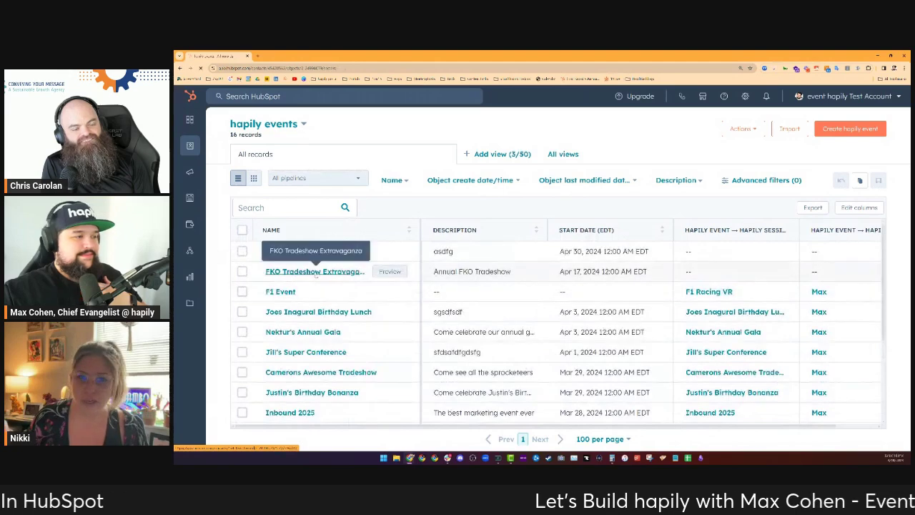
pyautogui.click(315, 270)
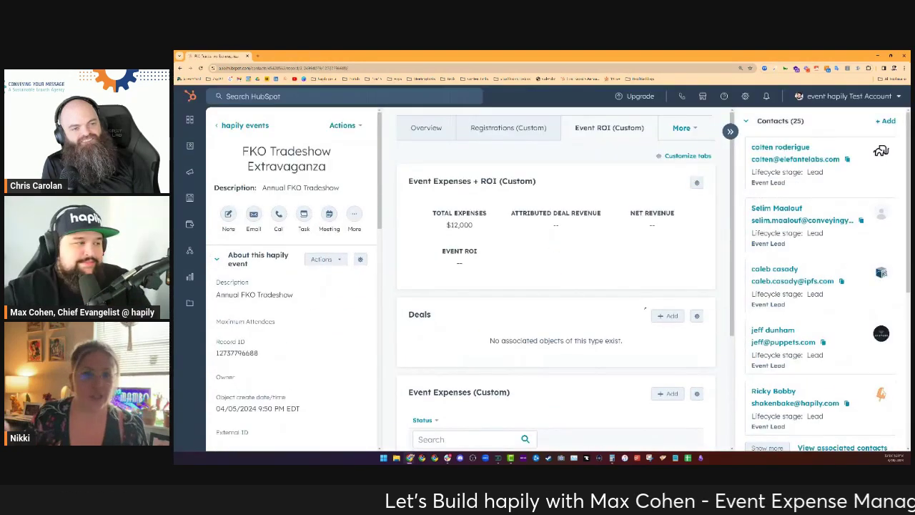
pyautogui.scroll(-3, 354, 326)
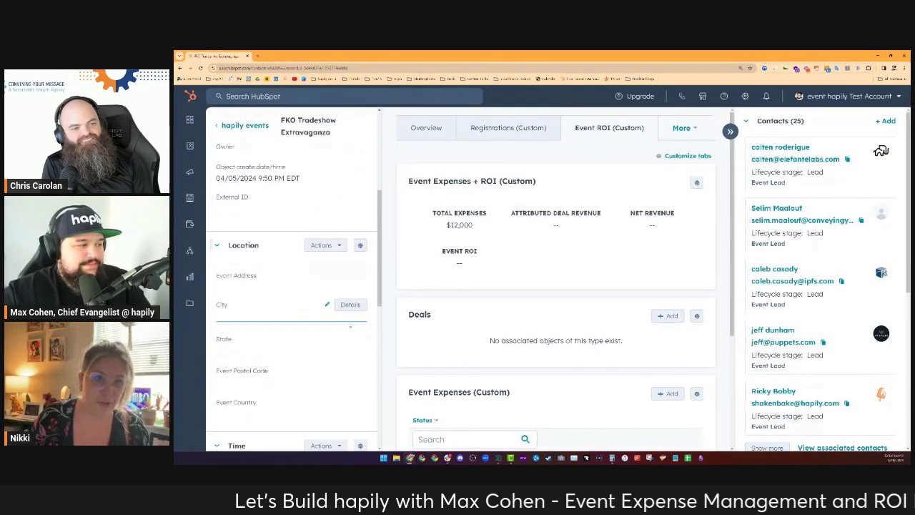
# - Return to the hapily events list and open the Cool Robot's Annual Birthday Bonanza record to view its deals and event expenses
pyautogui.scroll(2, 353, 325)
pyautogui.scroll(-3, 494, 333)
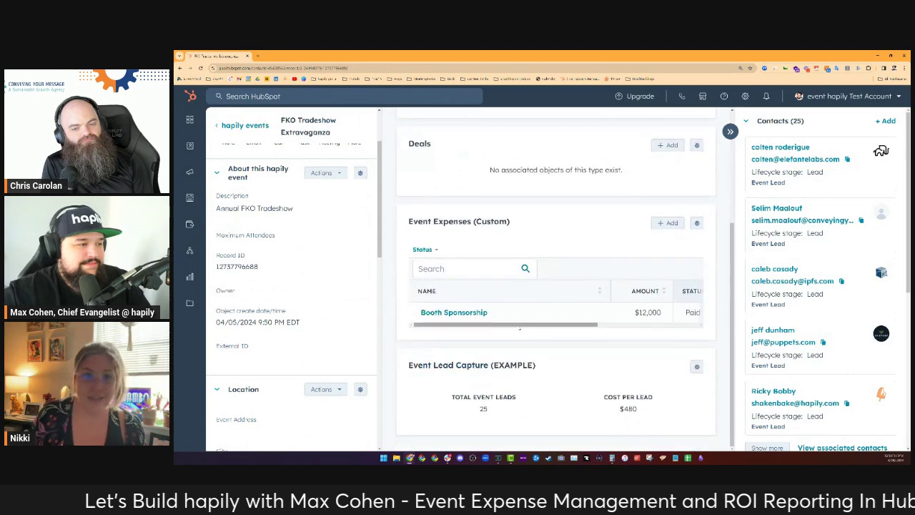
pyautogui.click(245, 125)
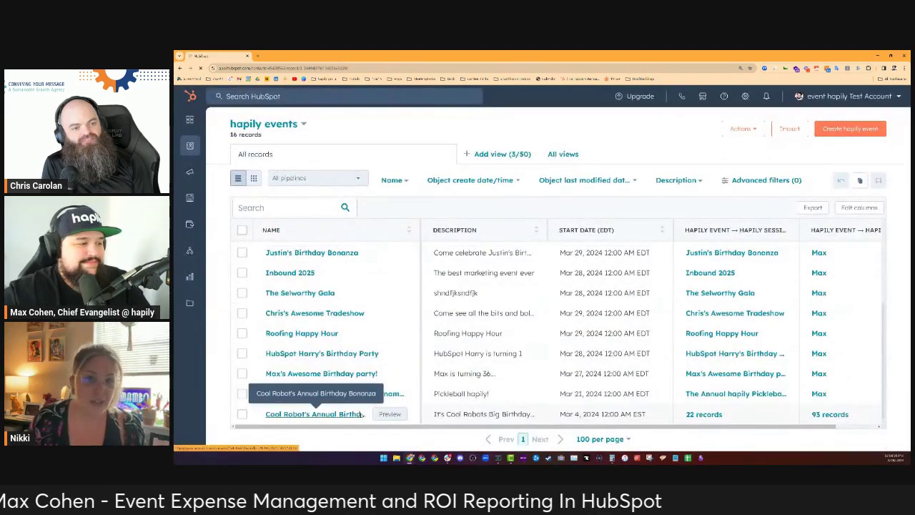
pyautogui.click(328, 414)
pyautogui.scroll(-5, 557, 343)
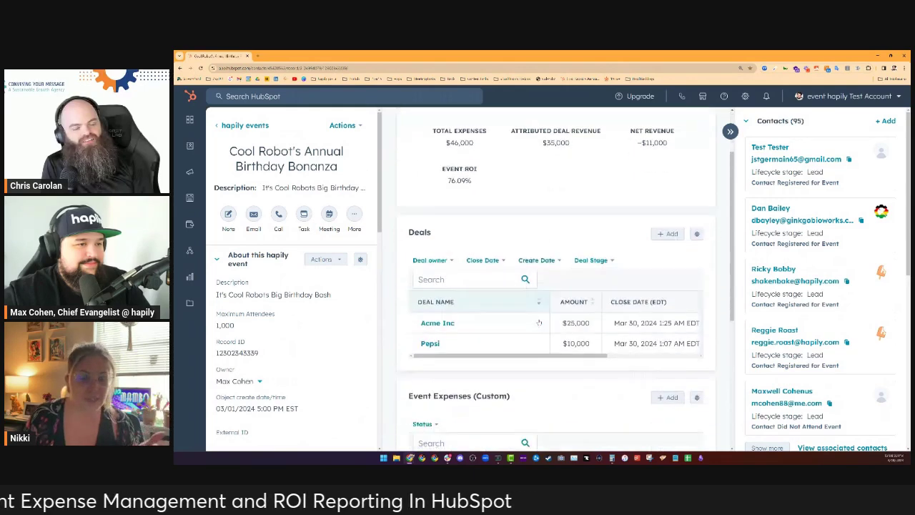
pyautogui.scroll(-1, 540, 322)
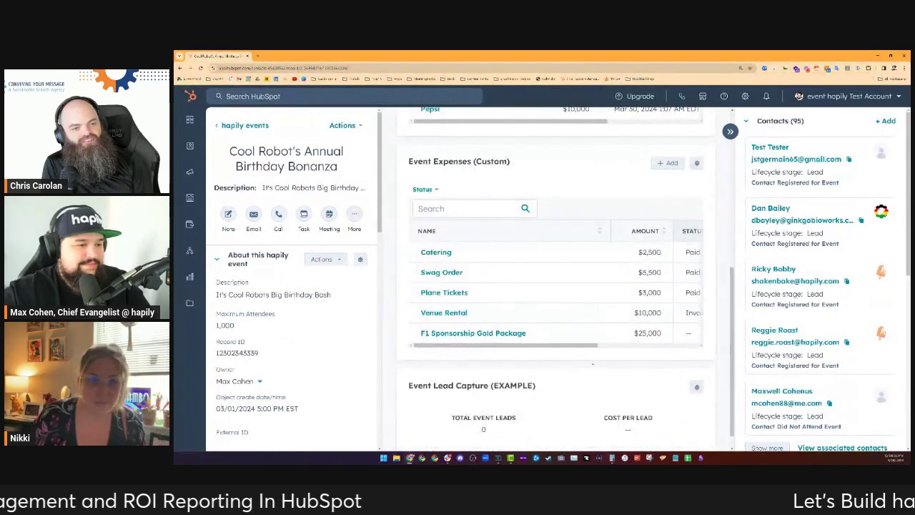
# - Preview the F1 Sponsorship Gold Package expense and open the full list of its properties
pyautogui.click(531, 332)
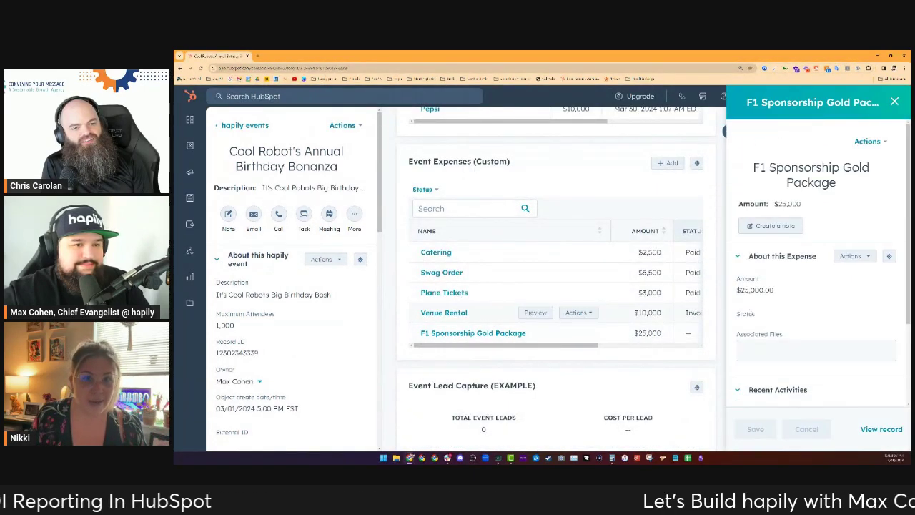
pyautogui.scroll(-1, 803, 313)
pyautogui.scroll(-1, 803, 313)
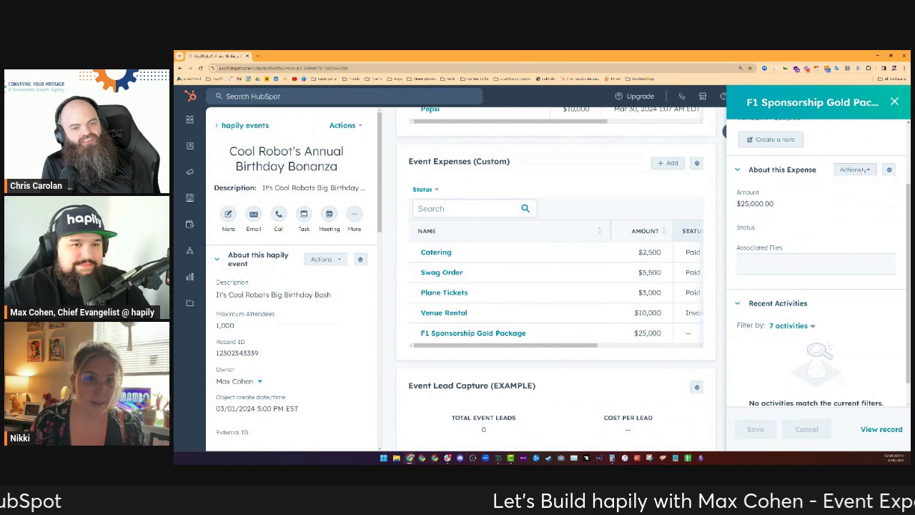
pyautogui.click(855, 169)
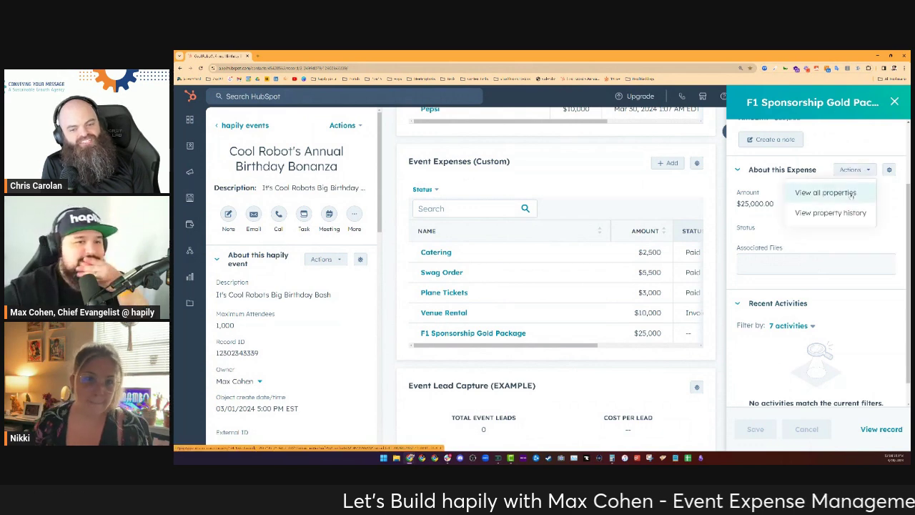
pyautogui.click(851, 193)
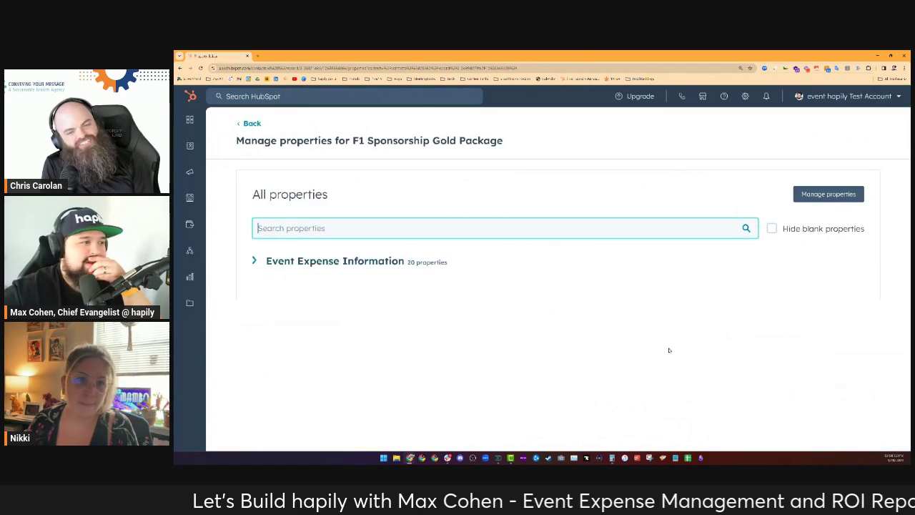
# - Expand the Event Expense Information group, look through its properties and check the details of Cost Category
pyautogui.click(381, 262)
pyautogui.scroll(-3, 410, 263)
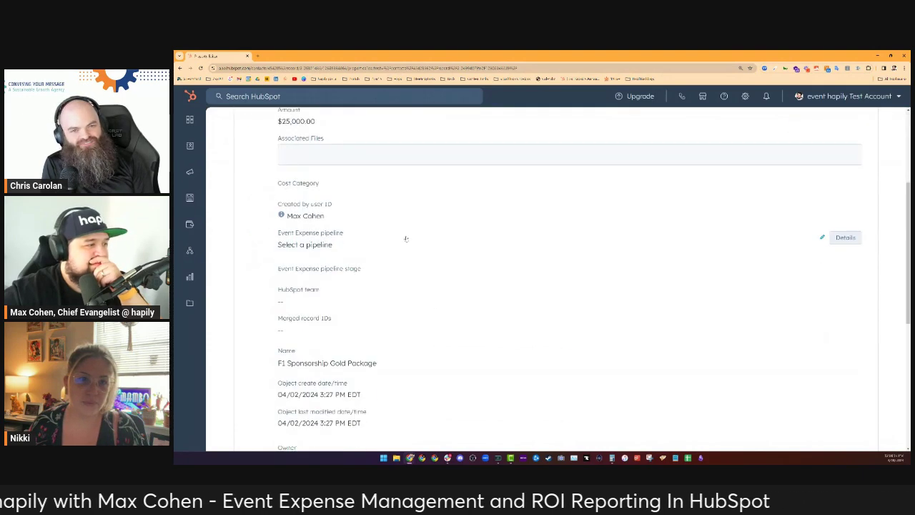
pyautogui.scroll(-5, 397, 293)
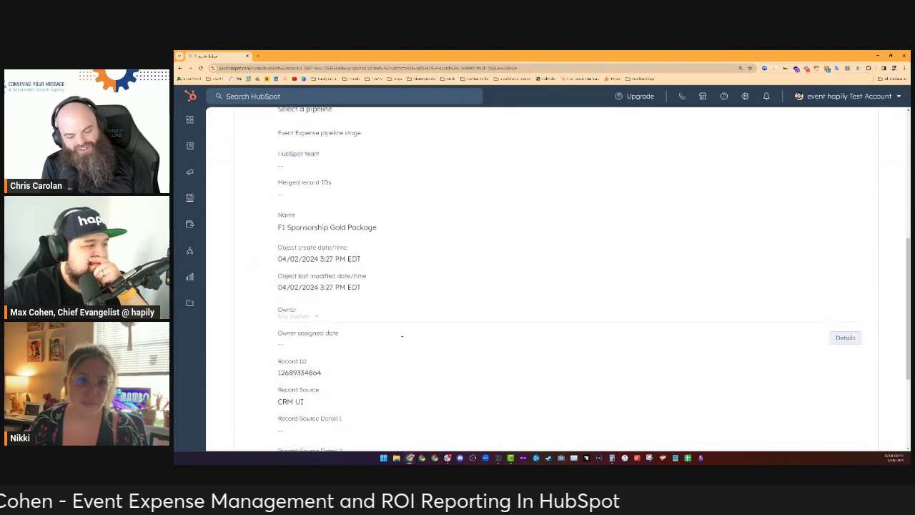
pyautogui.scroll(5, 382, 329)
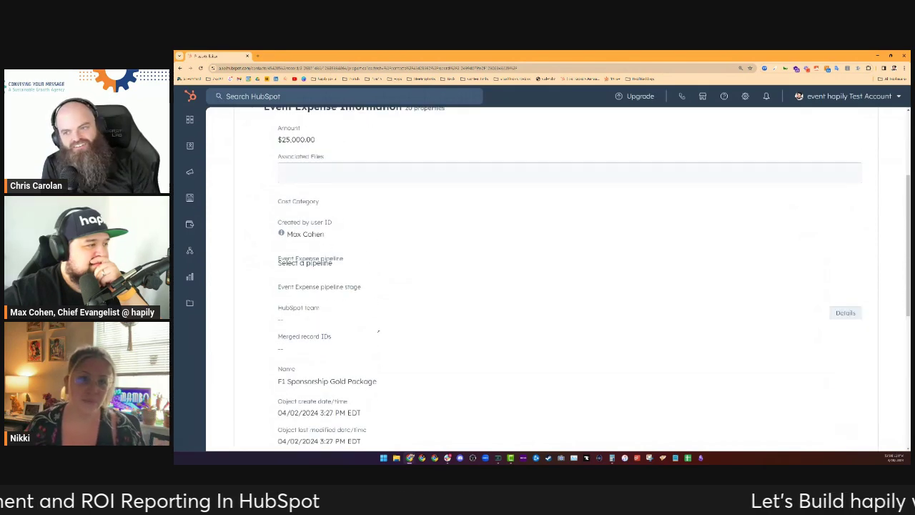
pyautogui.scroll(2, 844, 312)
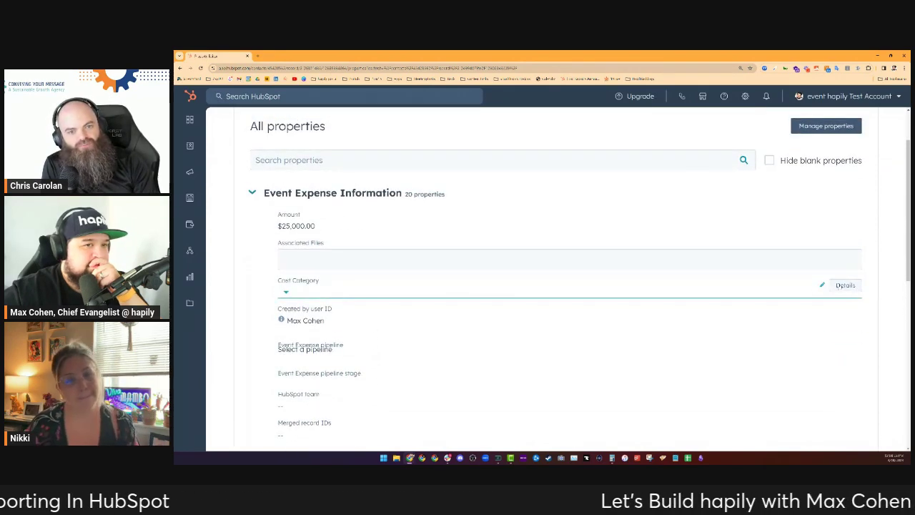
pyautogui.click(844, 285)
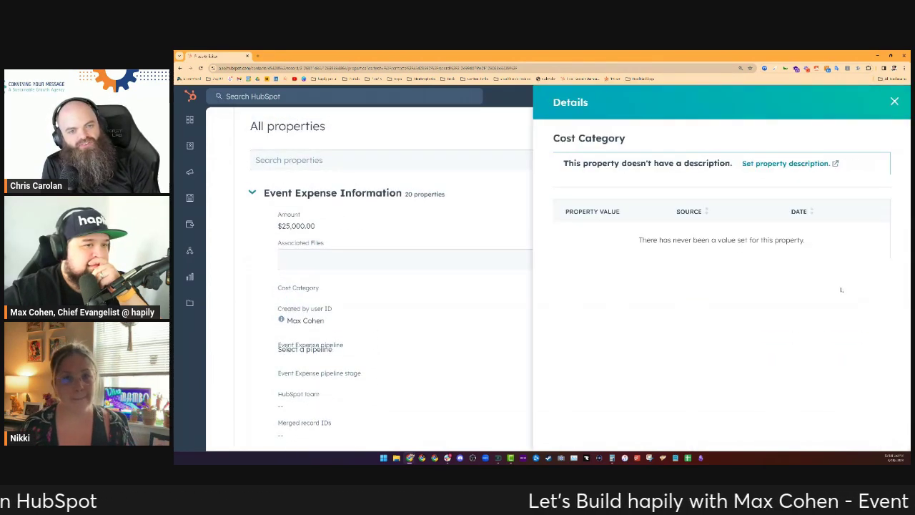
pyautogui.click(894, 103)
# - Open the account settings and go to the custom object setup for Event Expenses
pyautogui.click(745, 96)
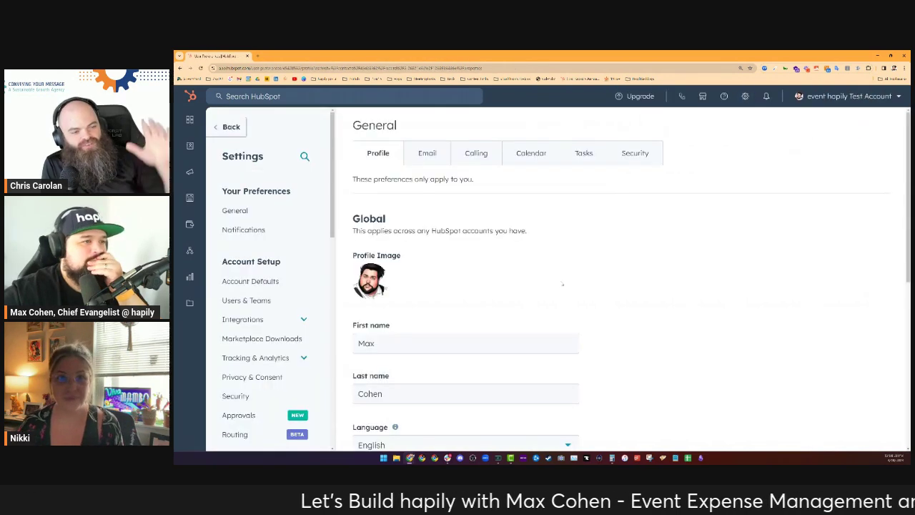
pyautogui.scroll(-3, 430, 284)
pyautogui.scroll(-6, 259, 361)
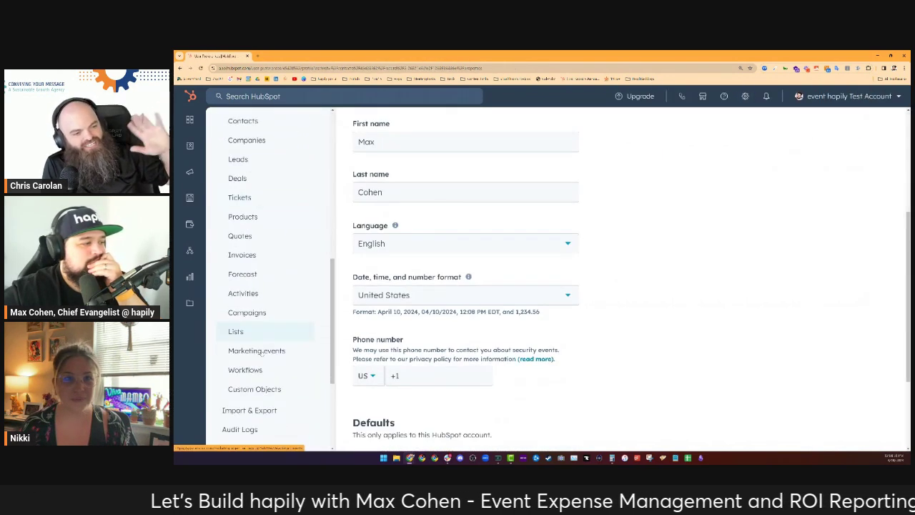
pyautogui.click(260, 362)
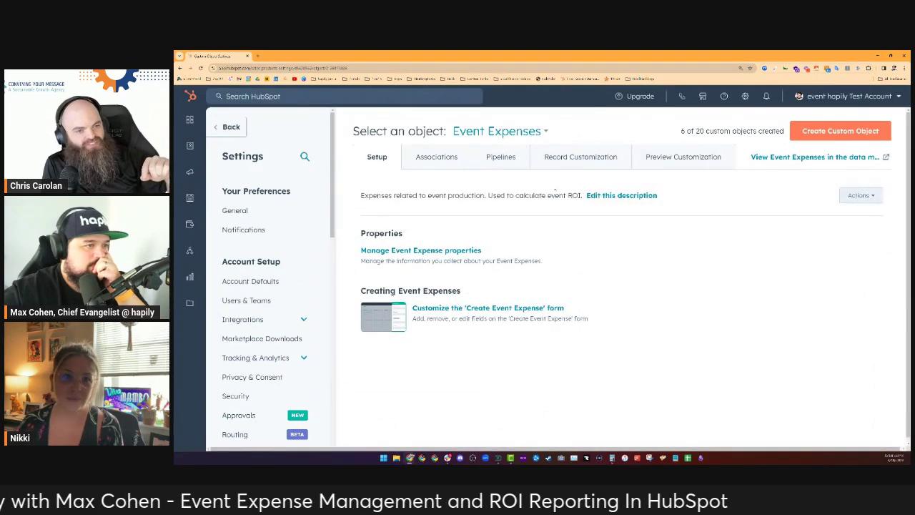
pyautogui.click(463, 251)
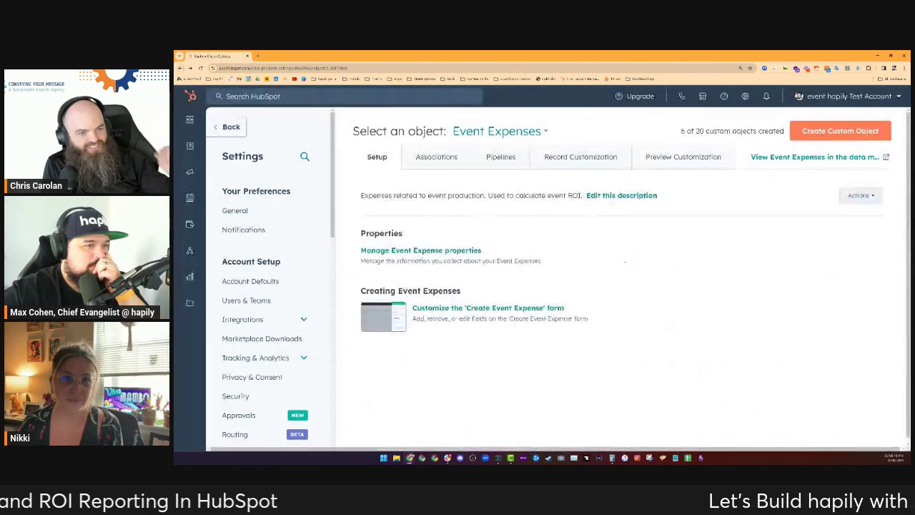
# - Add the Cost Category property to the Create Event Expense form, save the form and leave its editor
pyautogui.click(511, 308)
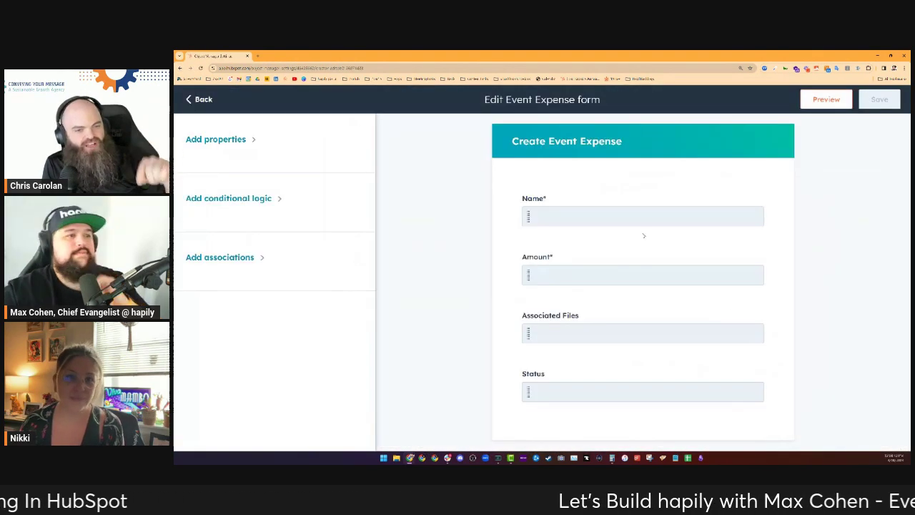
pyautogui.click(233, 139)
pyautogui.click(201, 303)
pyautogui.click(881, 100)
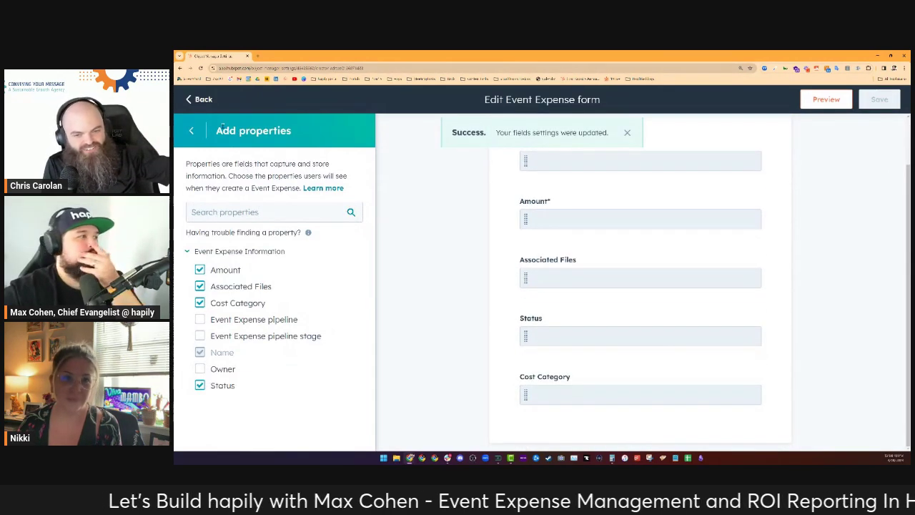
pyautogui.click(201, 99)
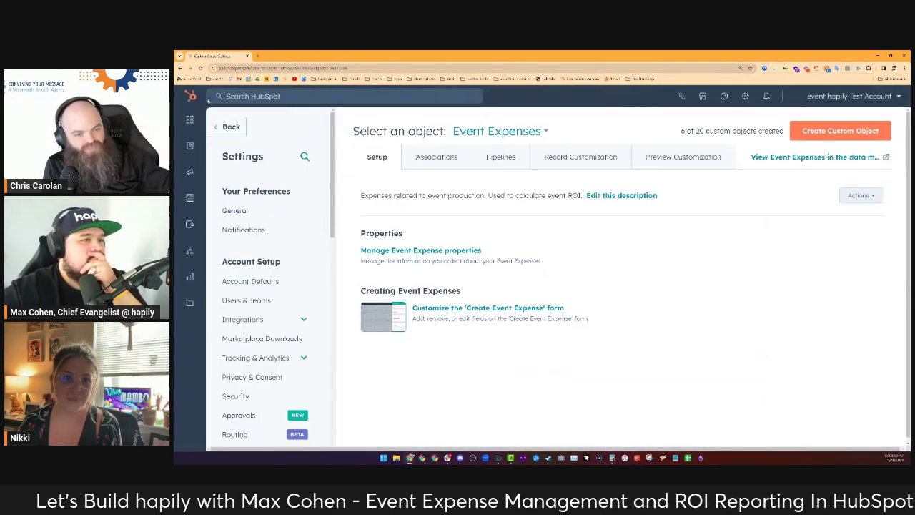
# - Leave the settings and reopen the Cool Robot's Annual Birthday Bonanza event record at its Event Expenses table
pyautogui.click(233, 128)
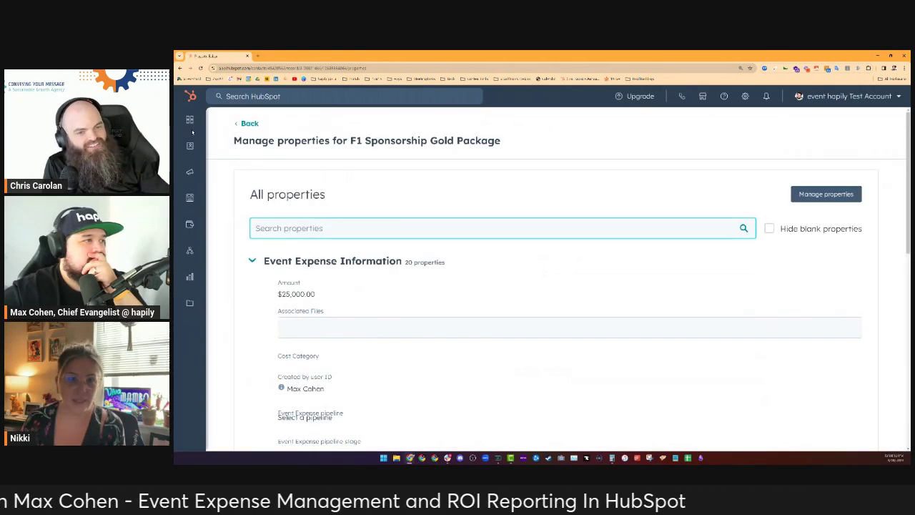
pyautogui.moveTo(221, 123)
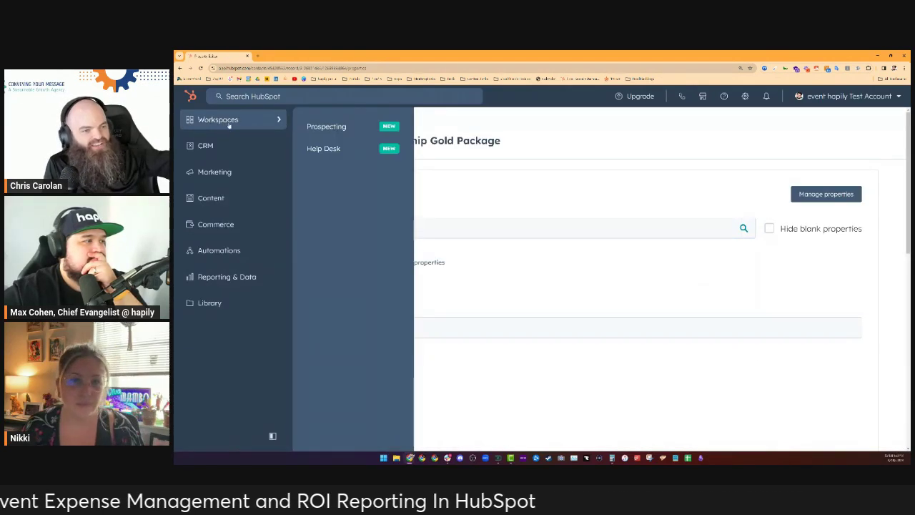
pyautogui.moveTo(258, 151)
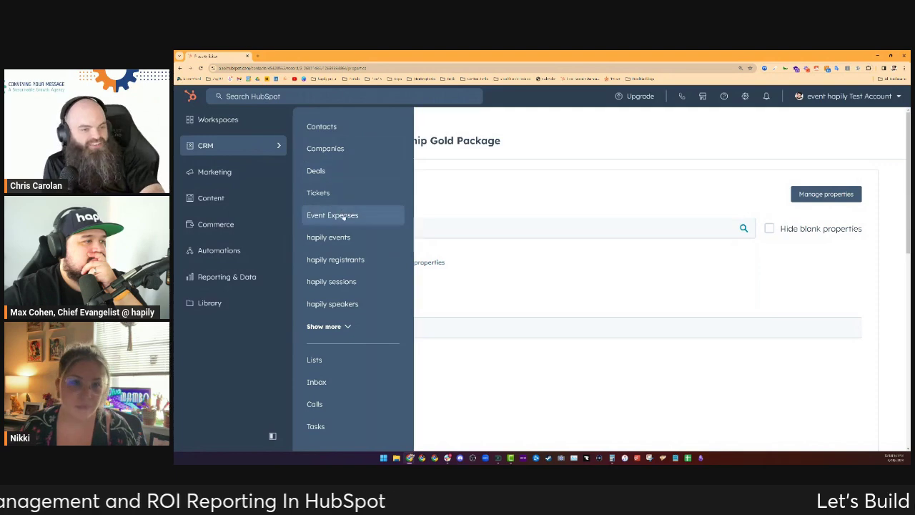
pyautogui.click(329, 237)
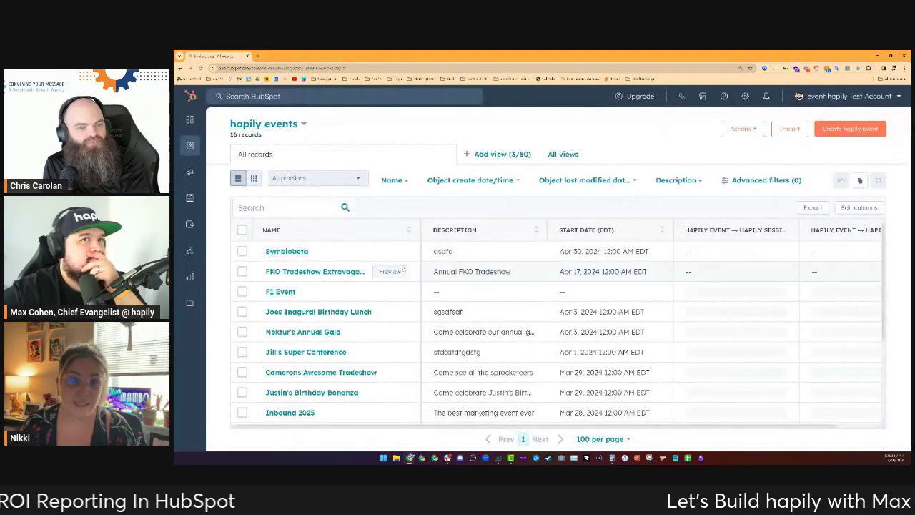
pyautogui.scroll(-3, 335, 321)
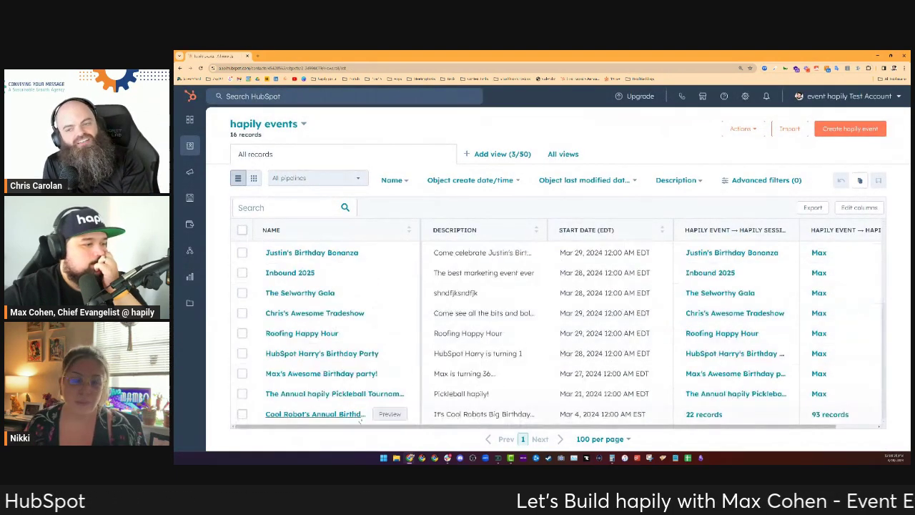
pyautogui.click(315, 414)
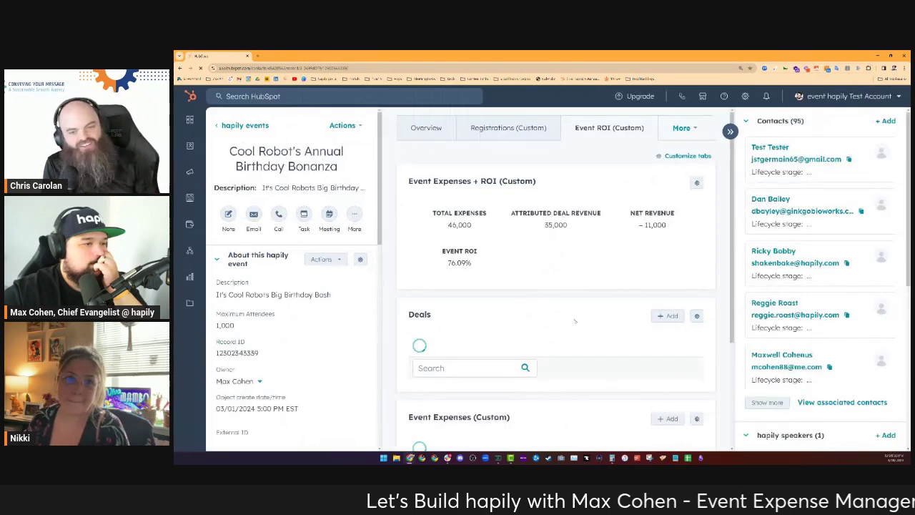
pyautogui.scroll(-5, 585, 308)
pyautogui.moveTo(548, 374)
pyautogui.mouseDown()
pyautogui.moveTo(647, 374)
pyautogui.moveTo(547, 377)
pyautogui.mouseUp()
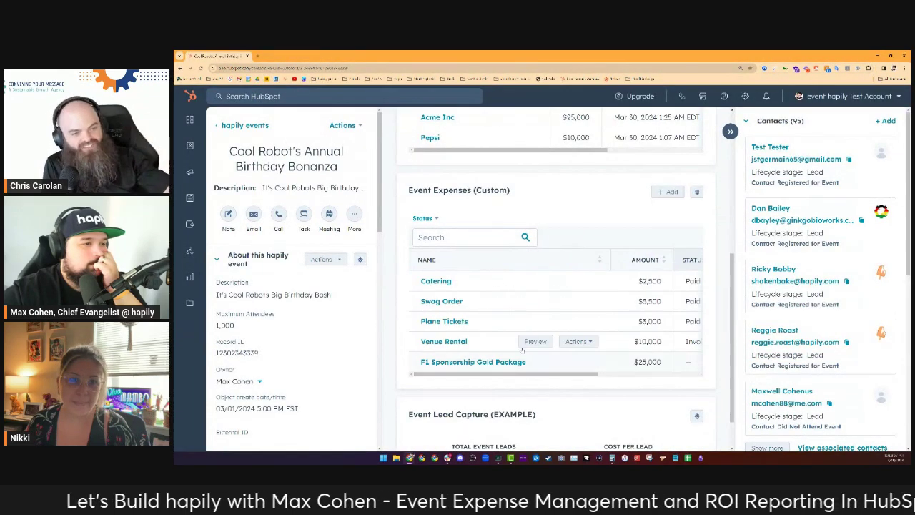
# - Preview the F1 Sponsorship Gold Package expense, check its available Status options and close the preview
pyautogui.click(532, 361)
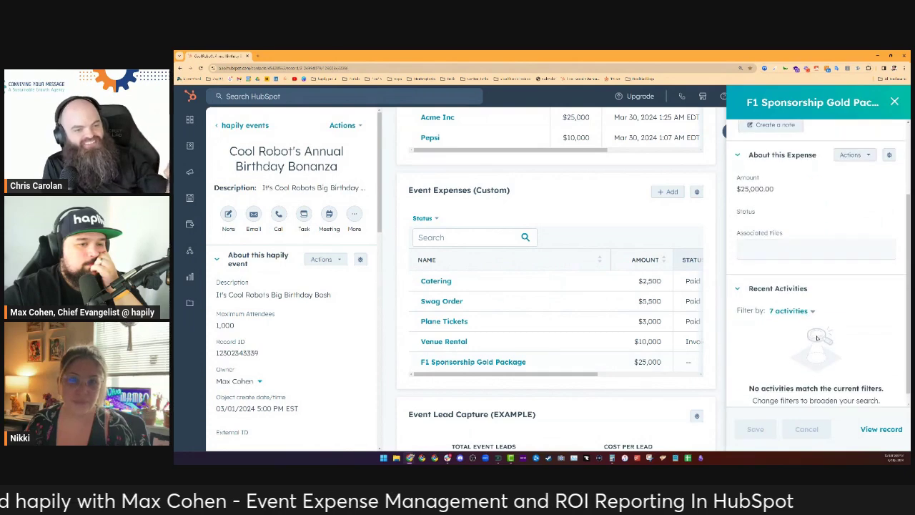
pyautogui.click(773, 219)
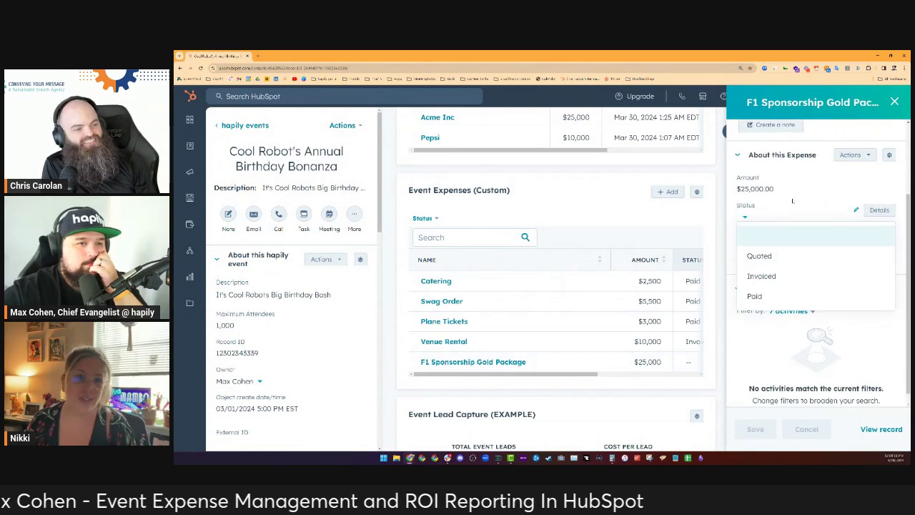
pyautogui.click(773, 223)
pyautogui.scroll(3, 829, 265)
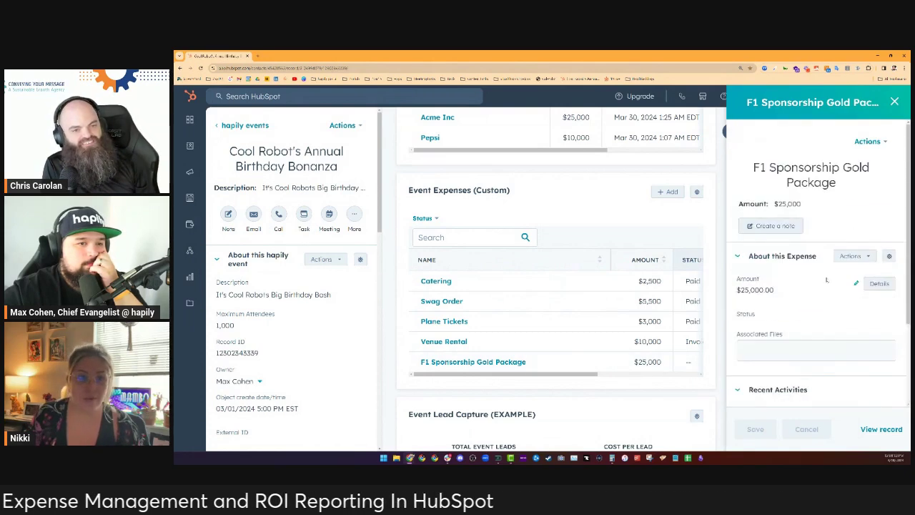
pyautogui.click(895, 101)
# - Open the default view of the Event Expenses preview customization in the custom object settings
pyautogui.click(746, 96)
pyautogui.scroll(-4, 277, 341)
pyautogui.scroll(-3, 277, 340)
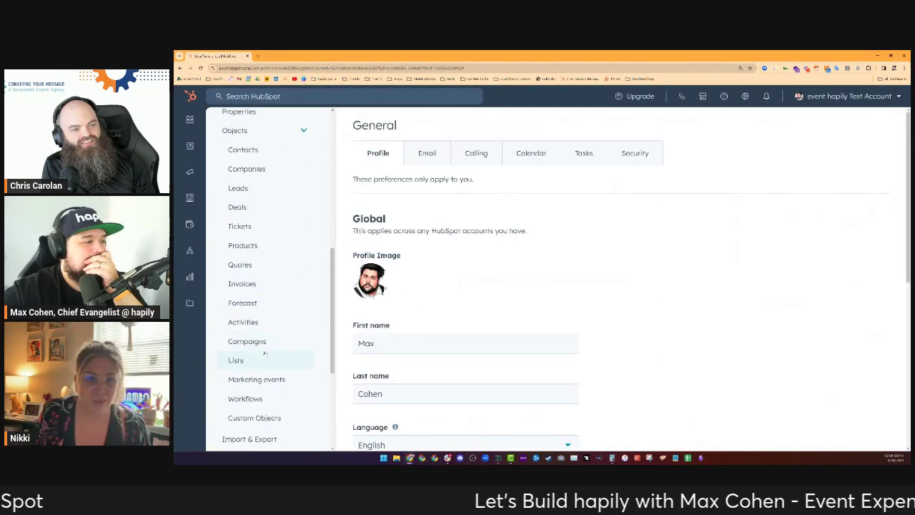
pyautogui.scroll(-2, 279, 380)
pyautogui.click(271, 359)
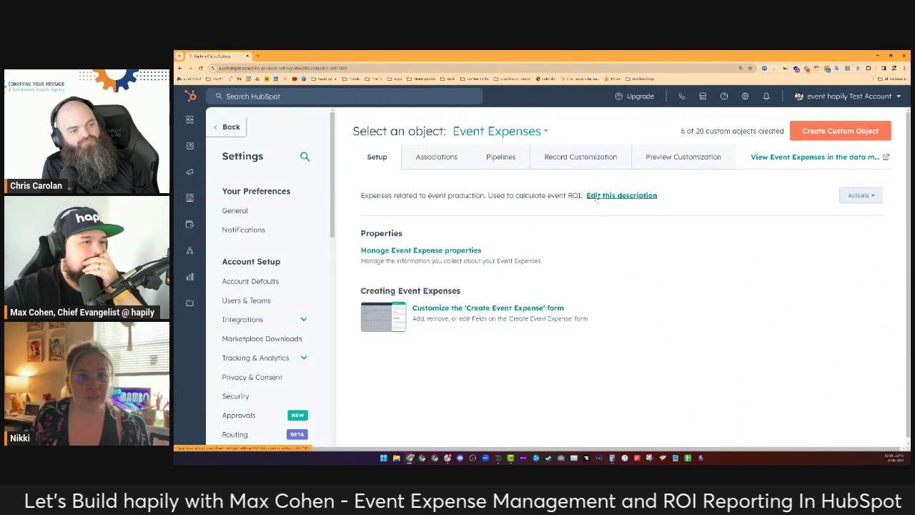
pyautogui.click(684, 156)
pyautogui.click(424, 294)
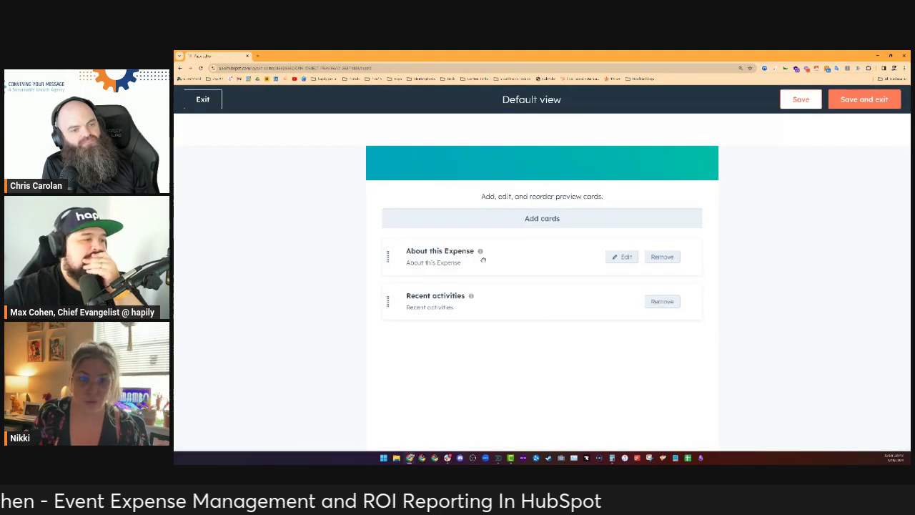
# - Add the Cost Category property to the About this Expense preview card, save the card and save and exit the view
pyautogui.click(625, 257)
pyautogui.scroll(-1, 702, 329)
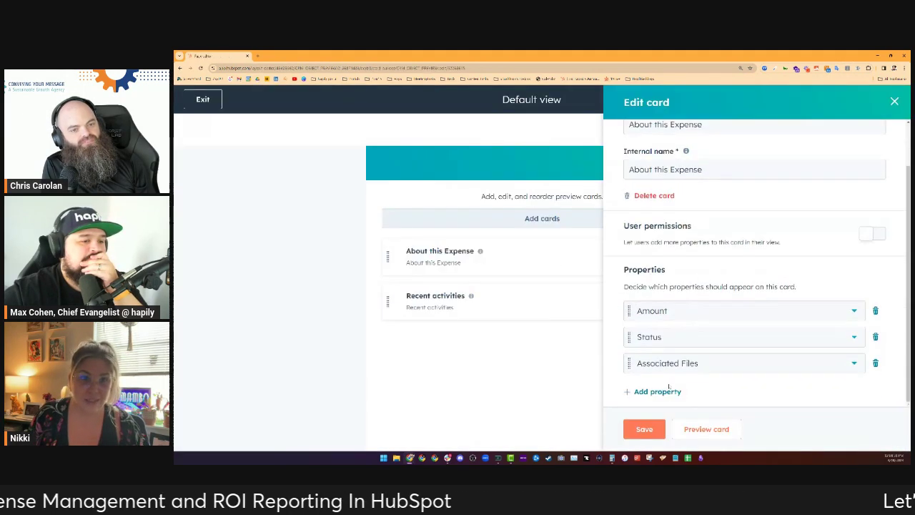
pyautogui.click(653, 388)
pyautogui.click(670, 389)
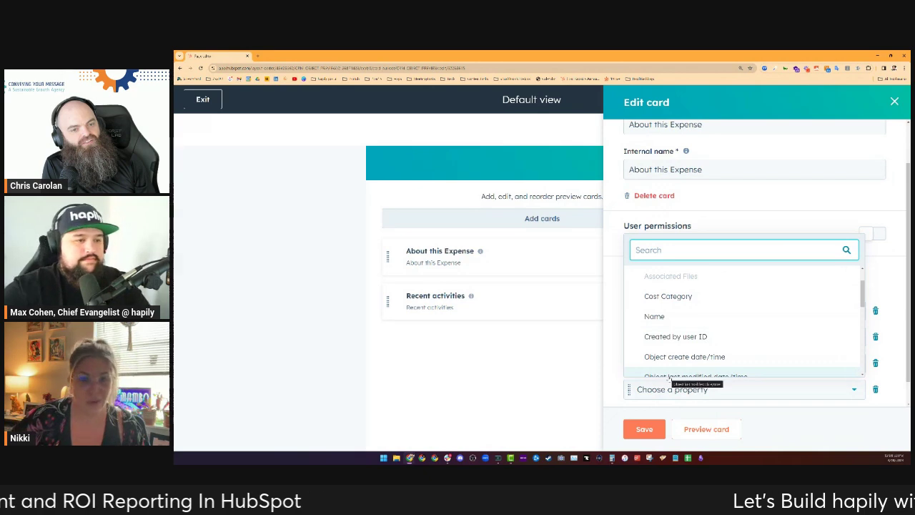
pyautogui.click(710, 295)
pyautogui.click(645, 429)
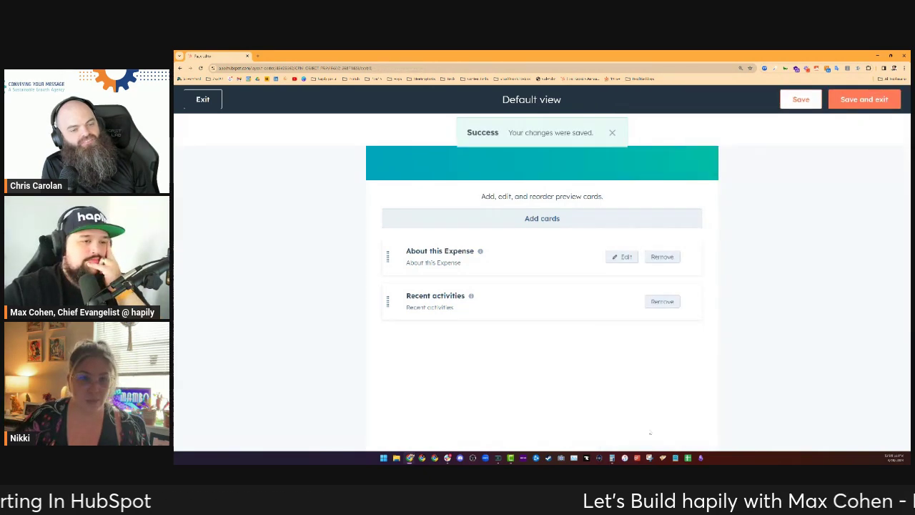
pyautogui.click(865, 99)
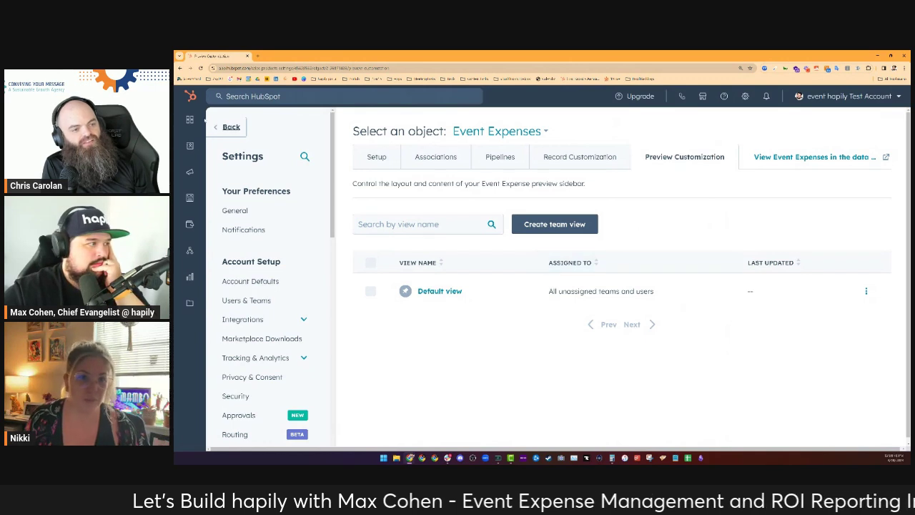
# - Return to the hapily events list and open the Cool Robot's Annual Birthday Bonanza record at its Event Expenses table
pyautogui.moveTo(202, 119)
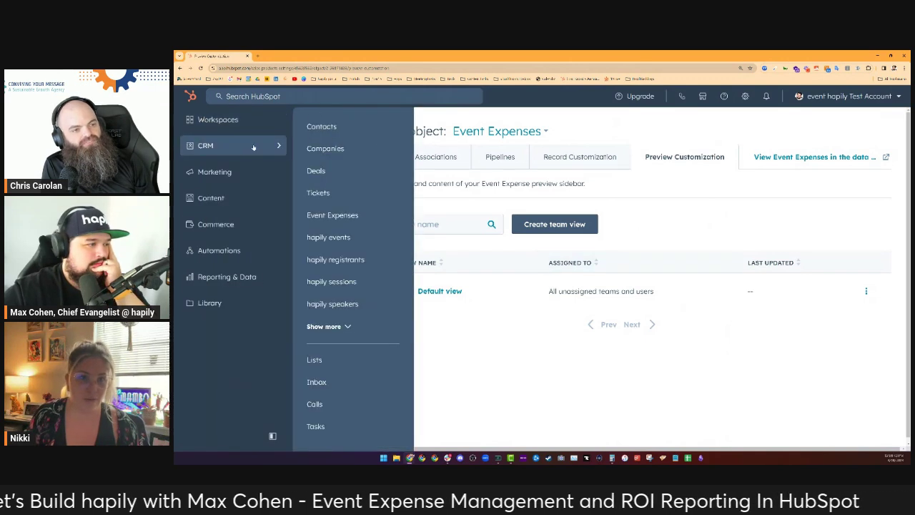
pyautogui.click(358, 238)
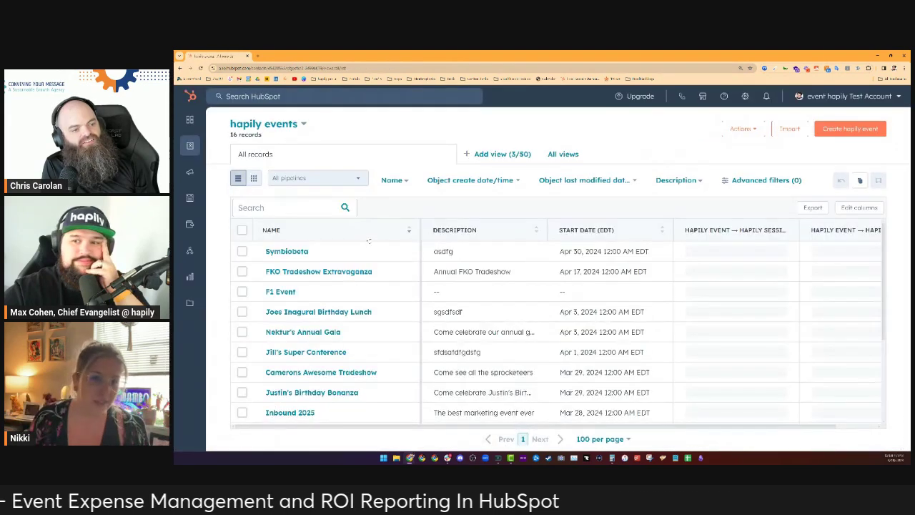
pyautogui.scroll(-2, 356, 322)
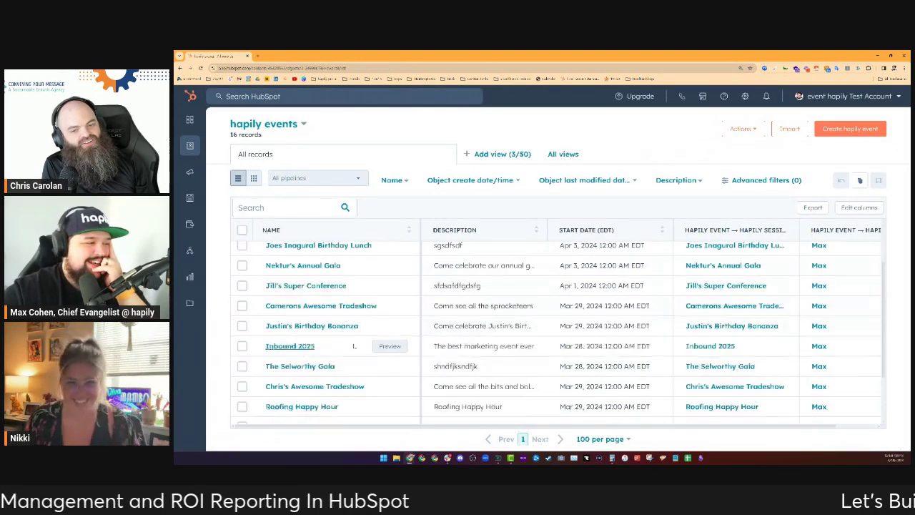
pyautogui.click(336, 414)
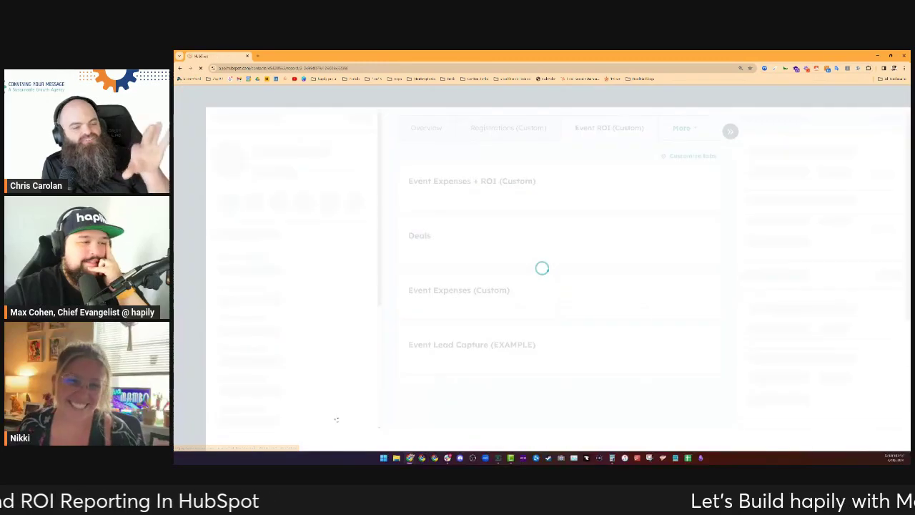
pyautogui.scroll(-10, 557, 357)
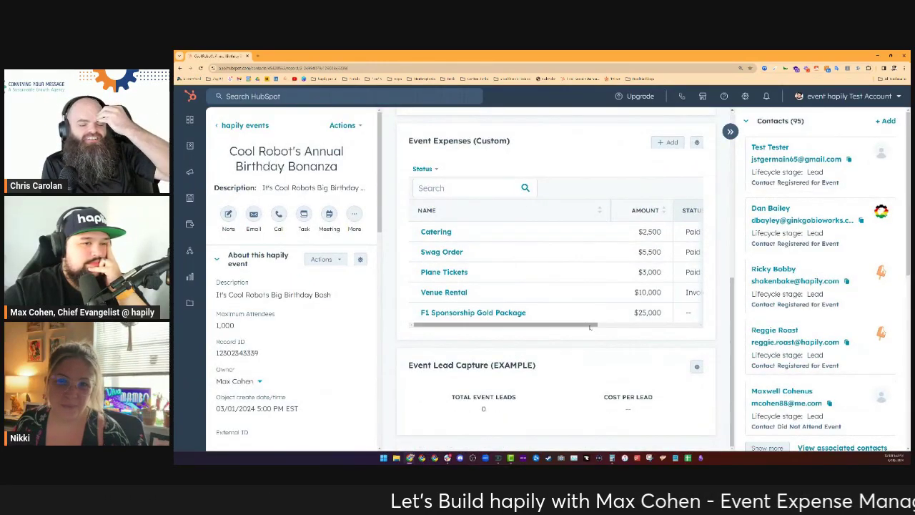
pyautogui.scroll(1, 593, 290)
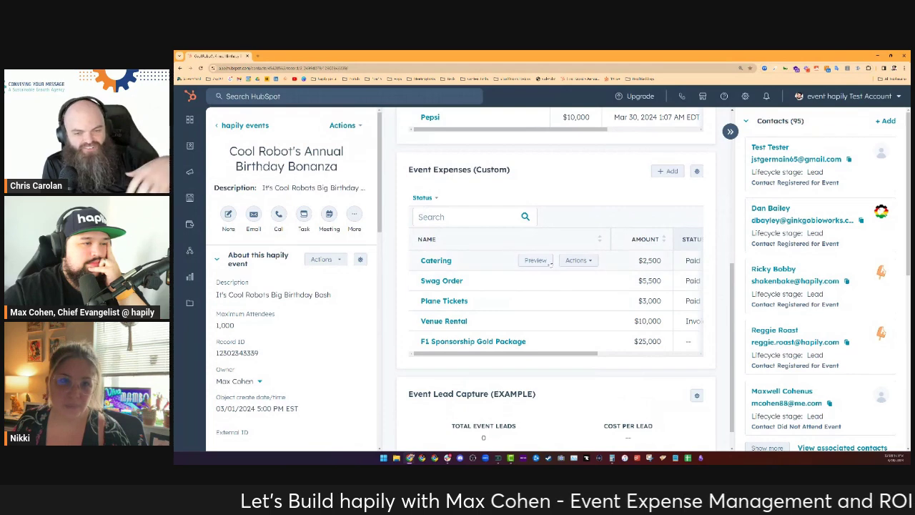
# - Preview the Catering expense, set its Cost Category to Meals and save the change
pyautogui.click(549, 261)
pyautogui.click(772, 367)
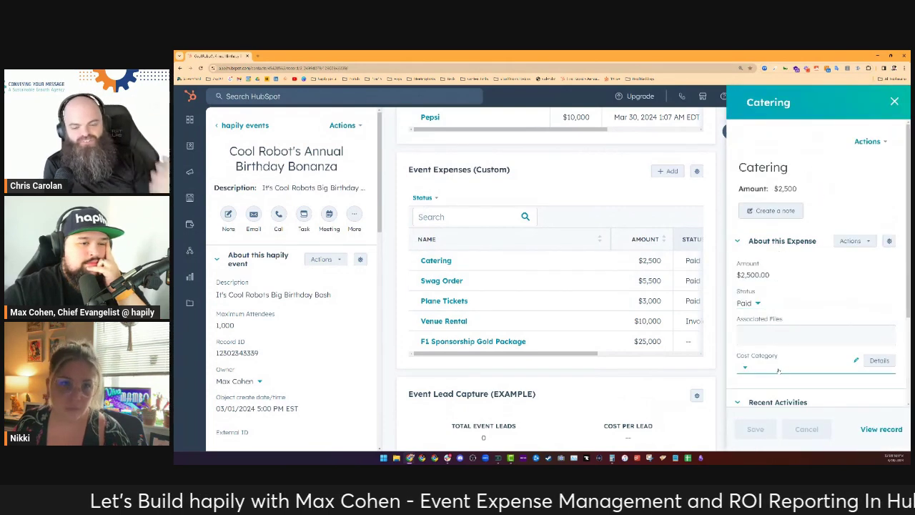
pyautogui.click(772, 323)
pyautogui.click(756, 429)
# - Preview the Swag Order expense, set its Cost Category to Travel and save the change
pyautogui.click(536, 280)
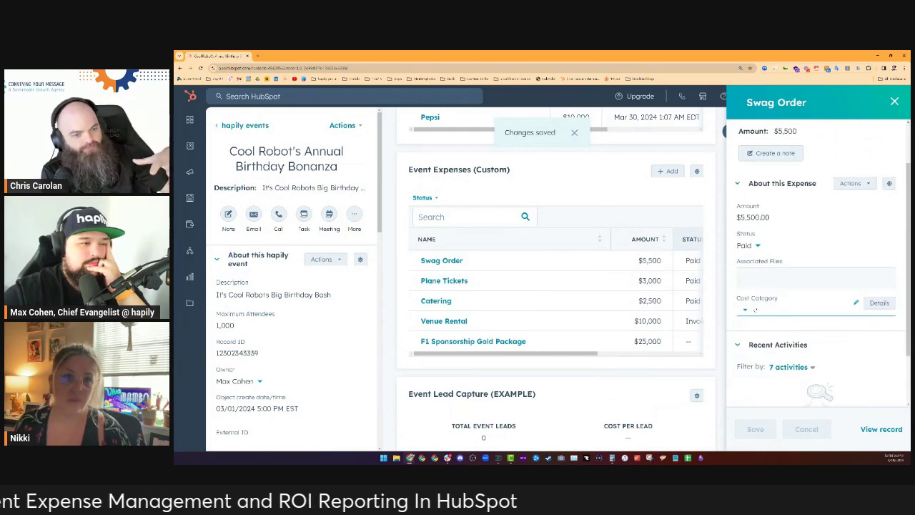
pyautogui.click(757, 309)
pyautogui.click(757, 347)
pyautogui.click(761, 430)
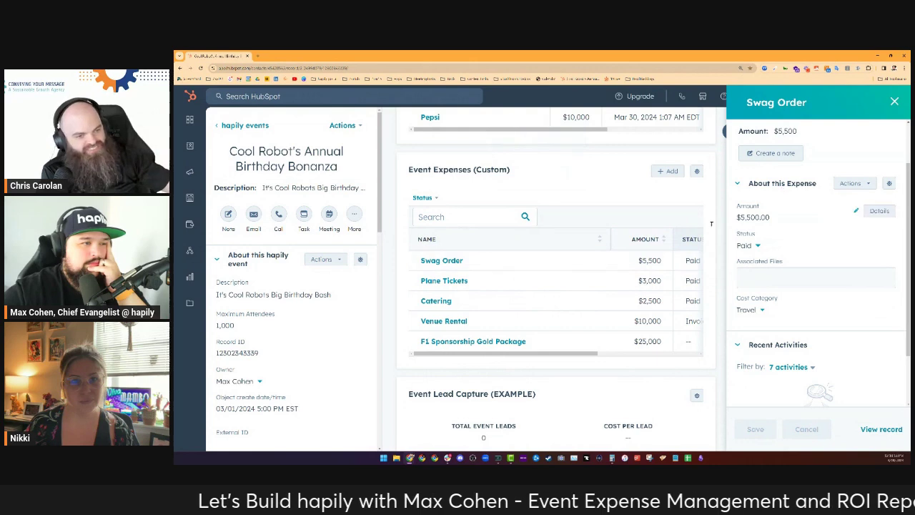
# - Preview the Plane Tickets expense, set its Cost Category to Travel and save the change
pyautogui.click(534, 281)
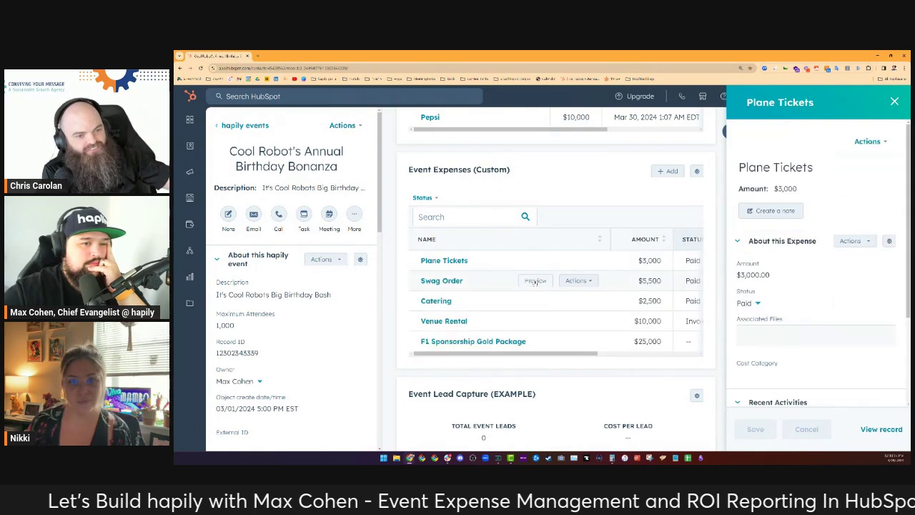
pyautogui.click(745, 368)
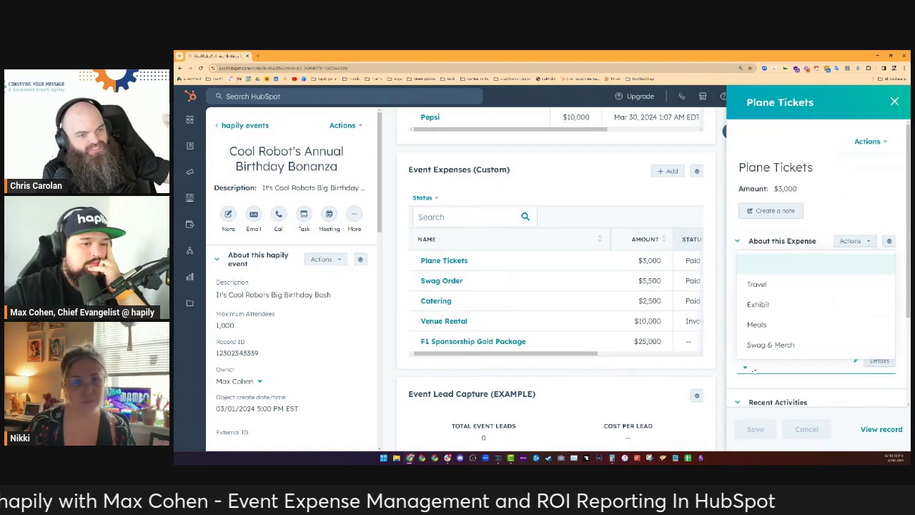
pyautogui.click(752, 282)
pyautogui.click(755, 429)
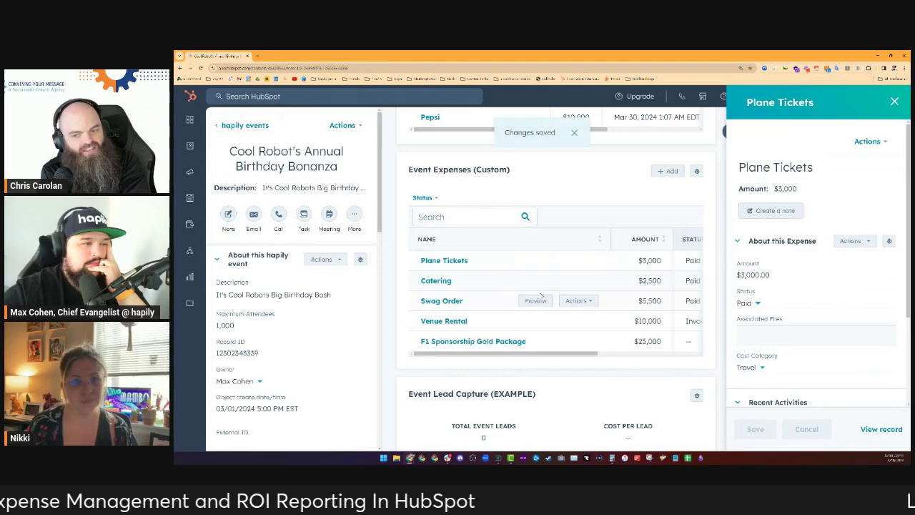
# - Check the Catering expense's category, correct the Swag Order expense's Cost Category to Swag & Merch and save it
pyautogui.click(537, 281)
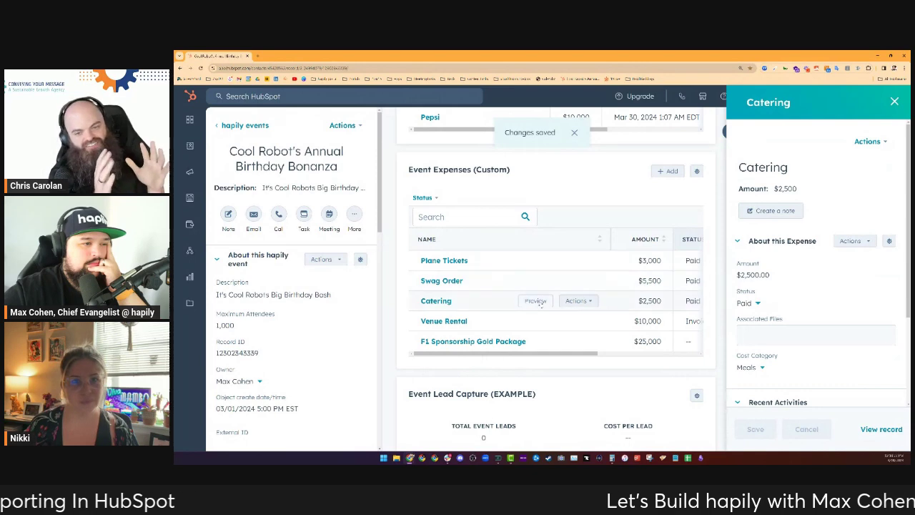
pyautogui.click(537, 281)
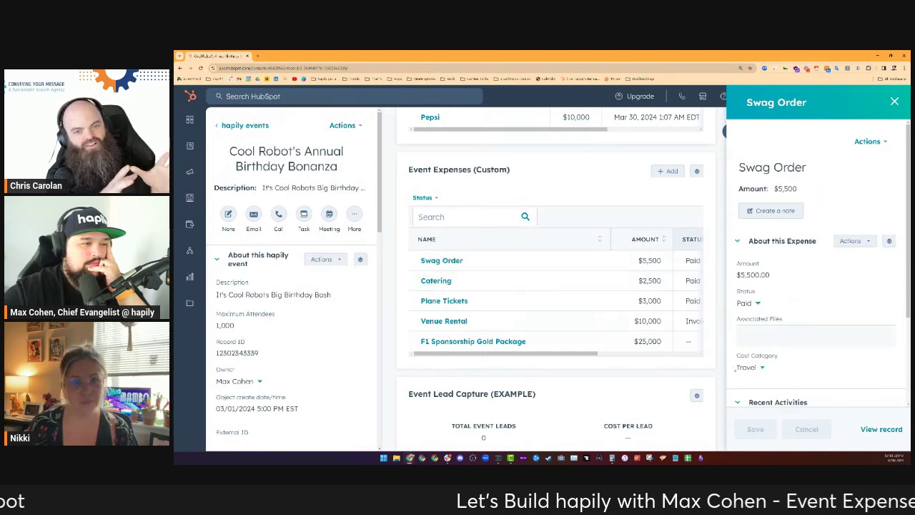
pyautogui.click(749, 366)
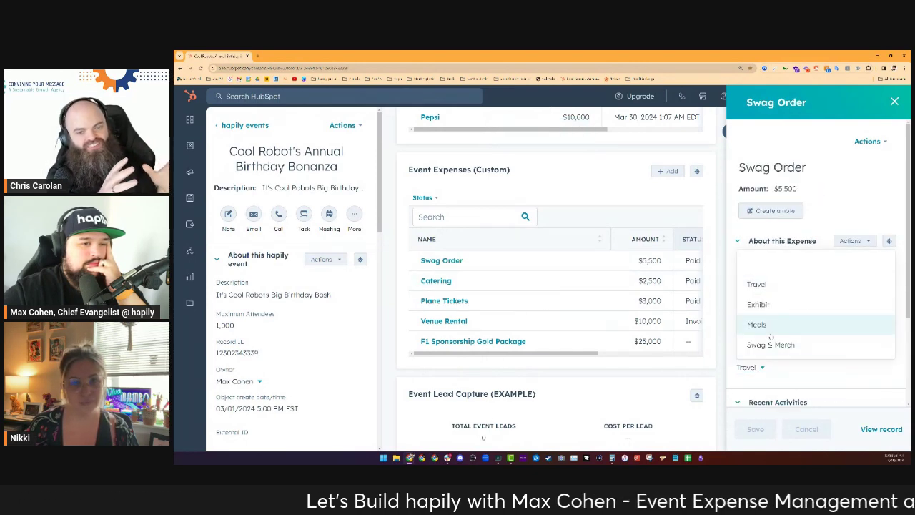
pyautogui.click(771, 344)
pyautogui.click(757, 429)
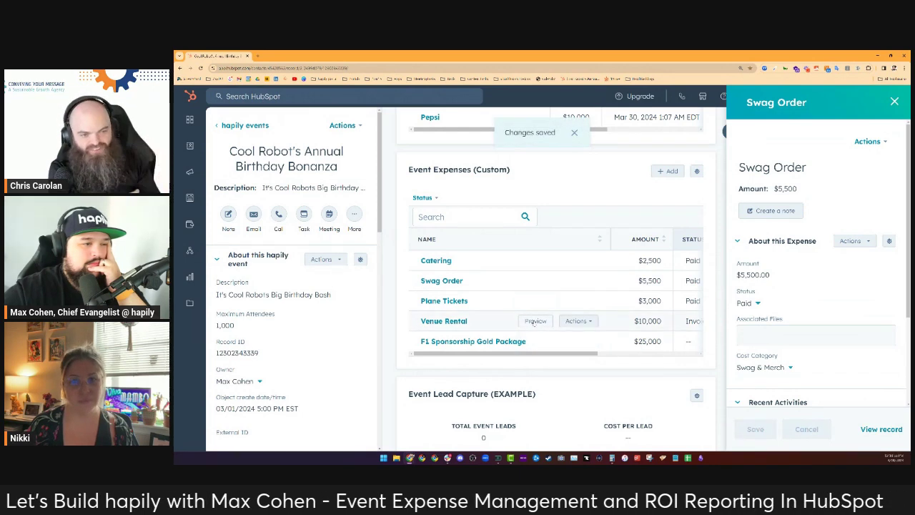
# - Preview the Venue Rental expense, set its Cost Category to Exhibit and save the change
pyautogui.click(536, 320)
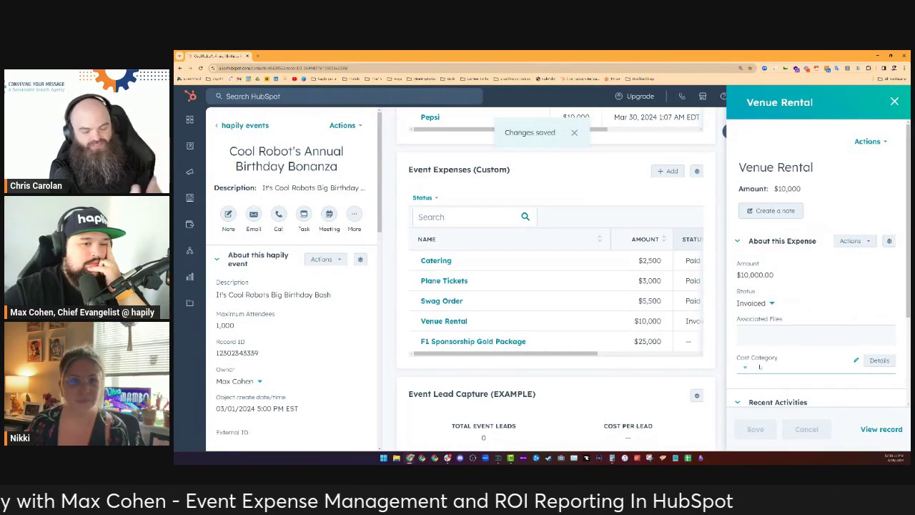
pyautogui.click(755, 367)
pyautogui.click(758, 304)
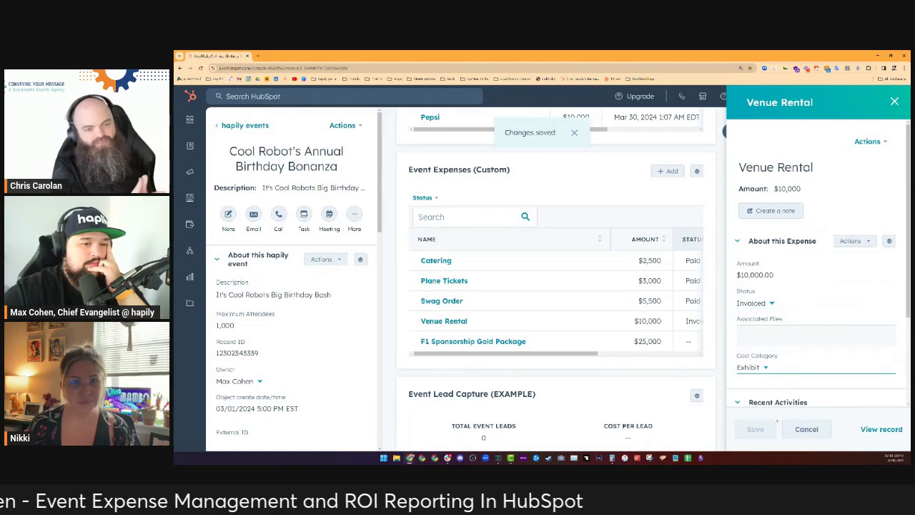
pyautogui.click(769, 431)
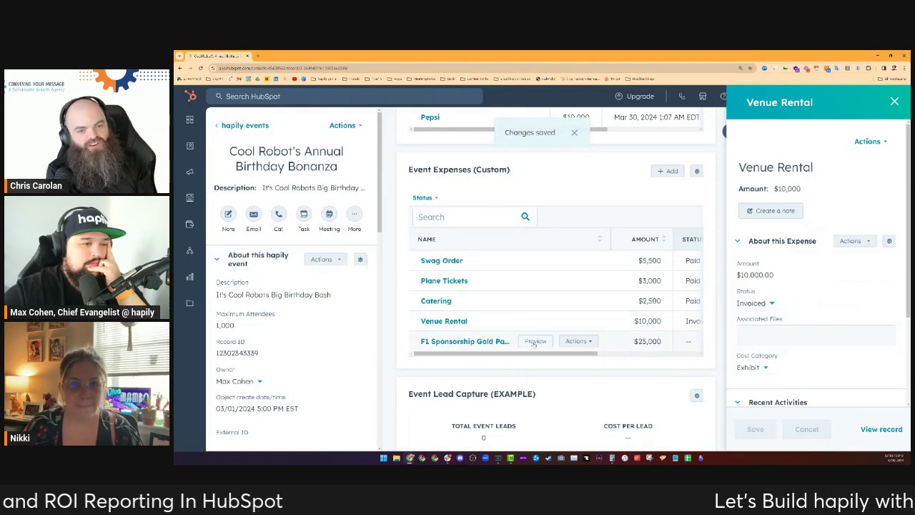
# - Set the F1 Sponsorship Gold Package expense's Cost Category to Exhibit, save it, and recheck the Venue Rental and Plane Tickets previews
pyautogui.click(535, 341)
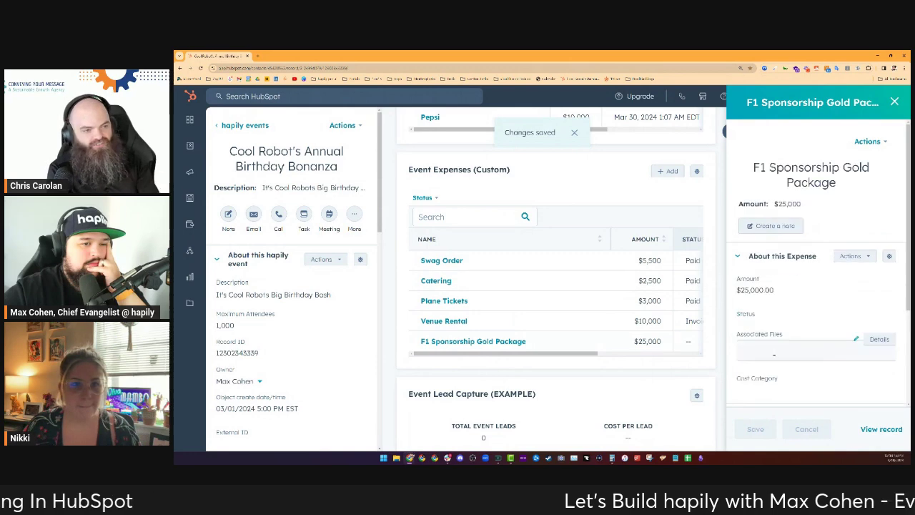
pyautogui.click(760, 270)
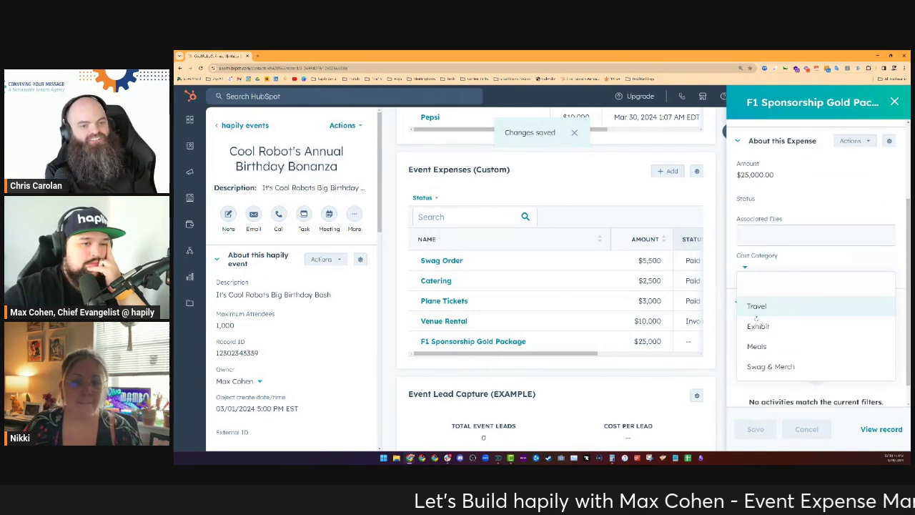
pyautogui.click(758, 326)
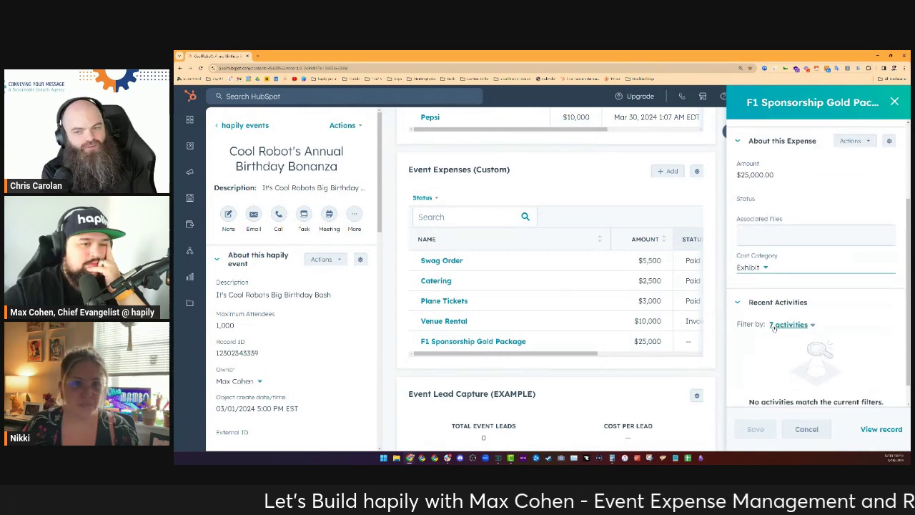
pyautogui.click(761, 430)
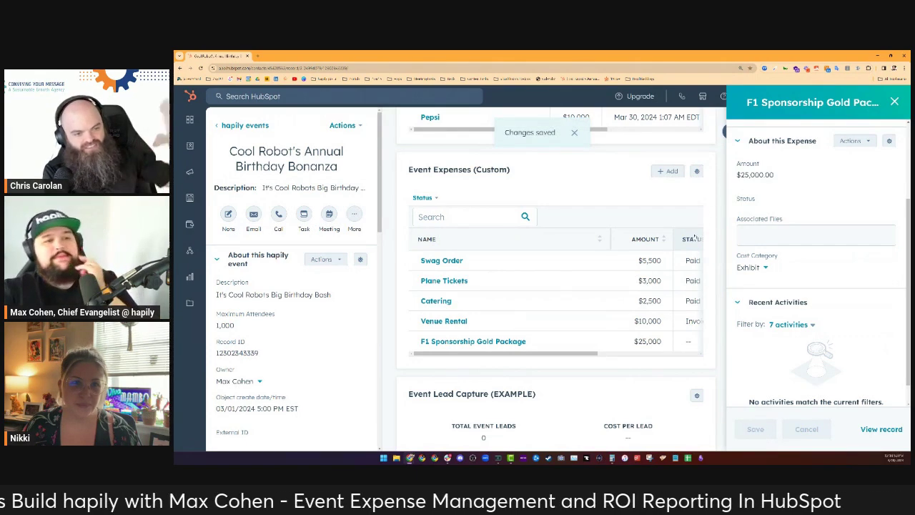
pyautogui.click(544, 320)
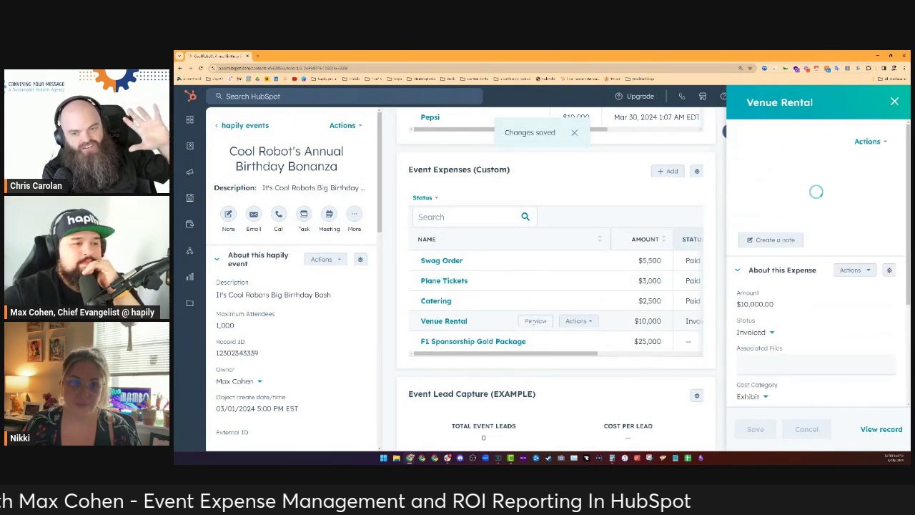
pyautogui.click(539, 301)
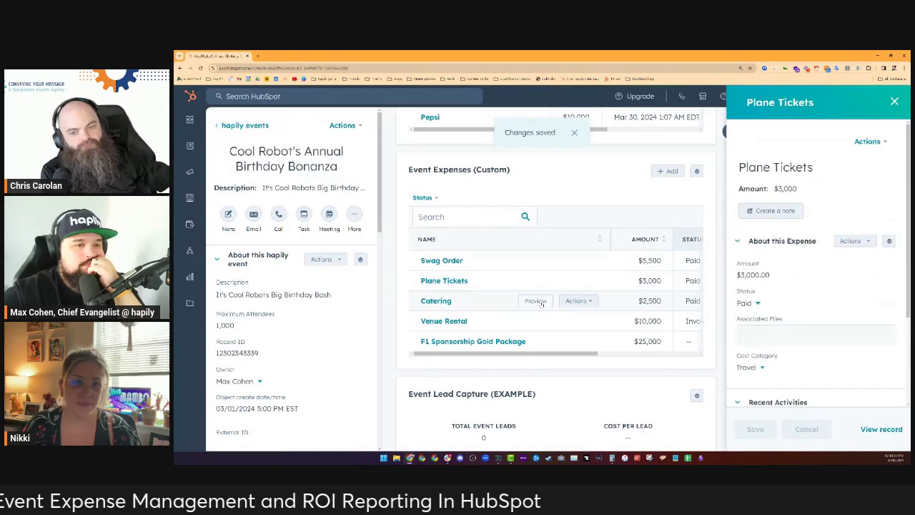
# - Add the Cost Category property to the Event Expenses table card, save the card and view, and close the middle column customization
pyautogui.moveTo(518, 353); pyautogui.dragTo(620, 353)
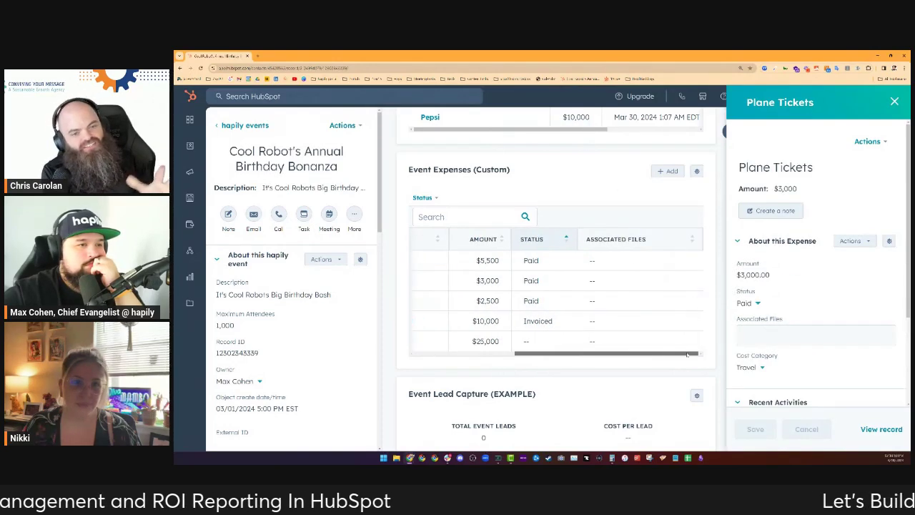
pyautogui.click(698, 173)
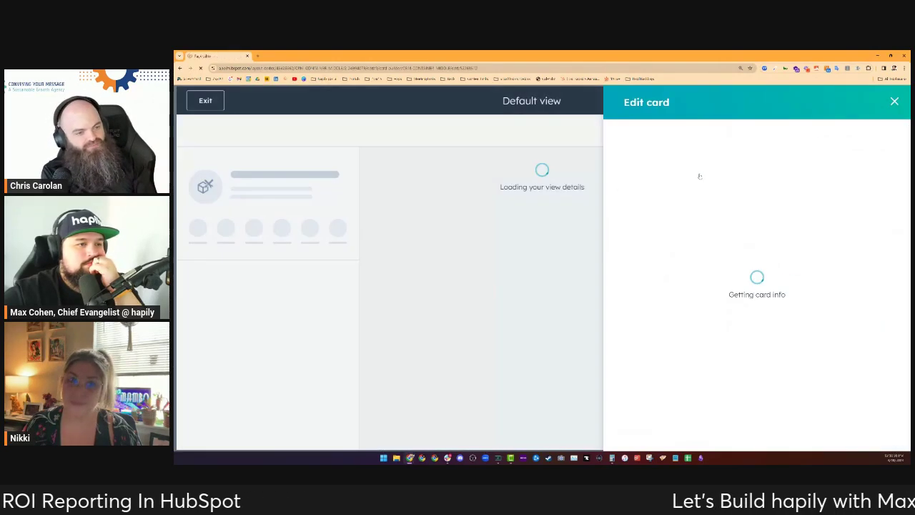
pyautogui.scroll(-4, 652, 341)
pyautogui.click(657, 299)
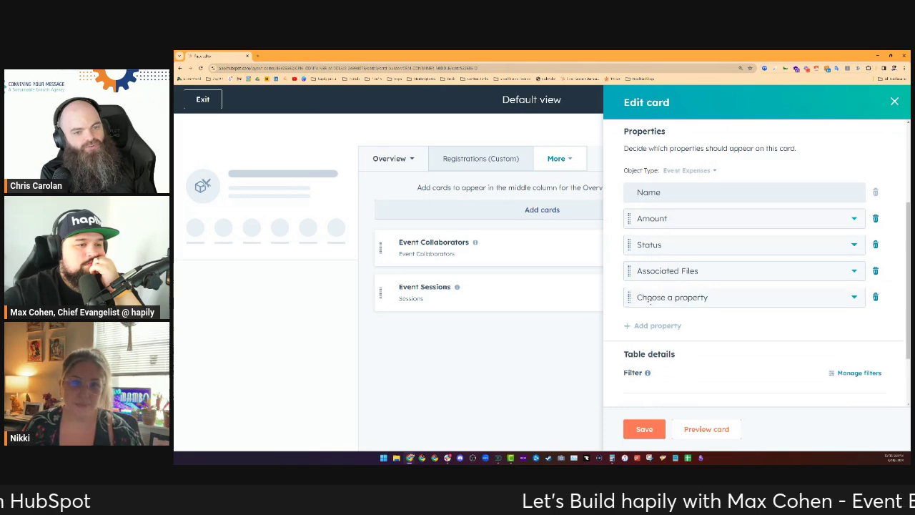
pyautogui.click(668, 297)
pyautogui.click(673, 206)
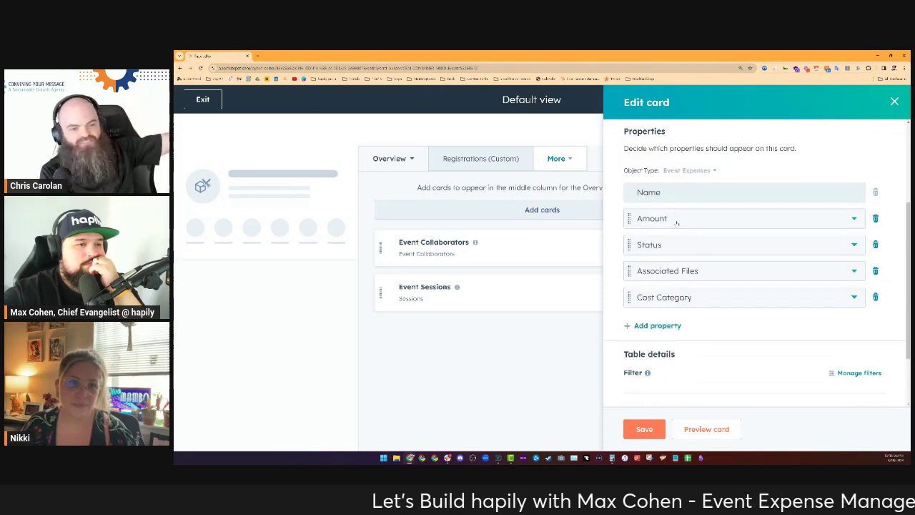
pyautogui.click(645, 432)
pyautogui.click(866, 104)
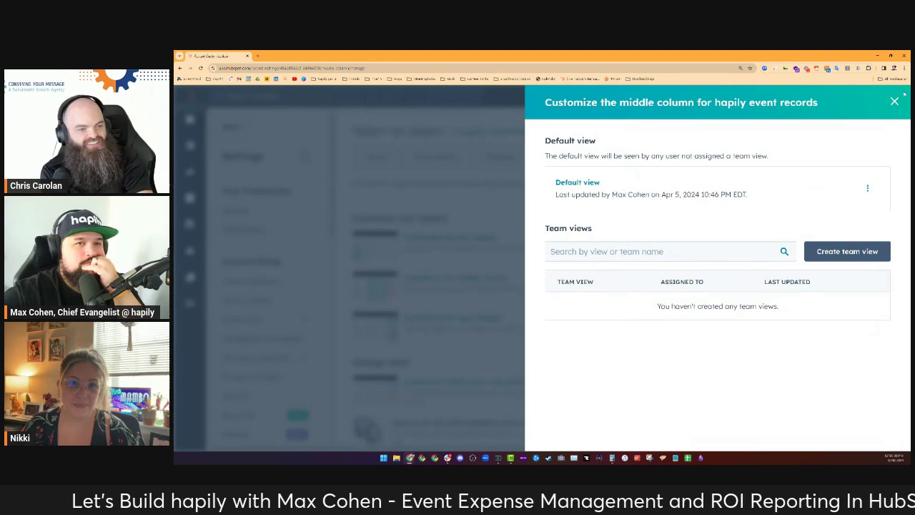
pyautogui.click(894, 101)
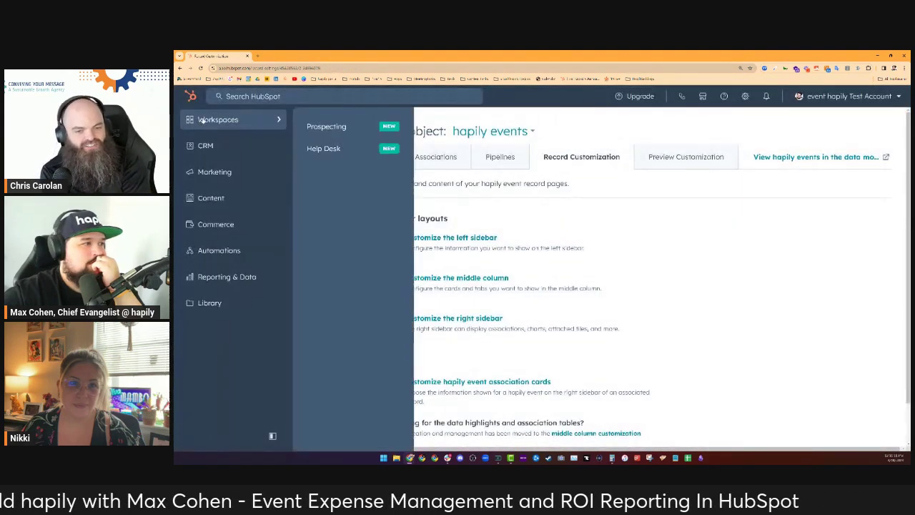
# - Open the Cool Robot's Annual Birthday Bonanza record from the hapily events list
pyautogui.moveTo(226, 197)
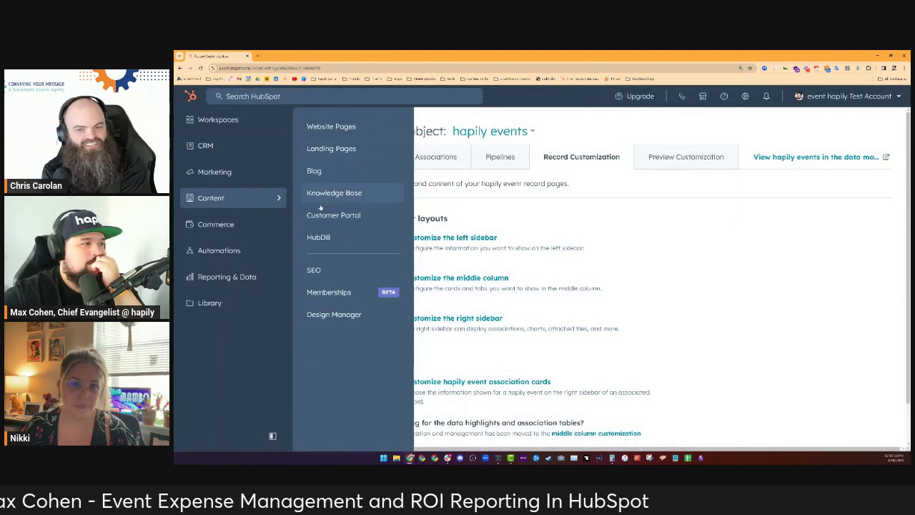
pyautogui.moveTo(228, 147)
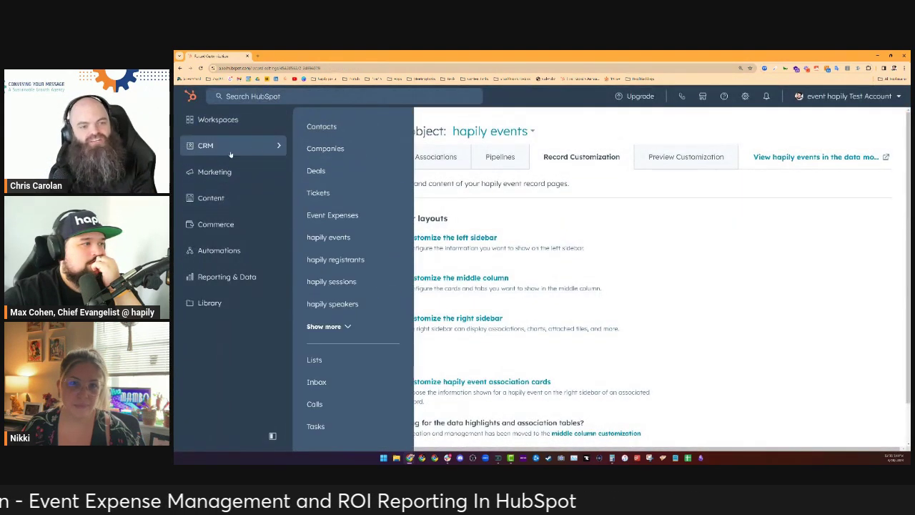
pyautogui.click(350, 238)
pyautogui.scroll(-3, 326, 402)
pyautogui.click(325, 414)
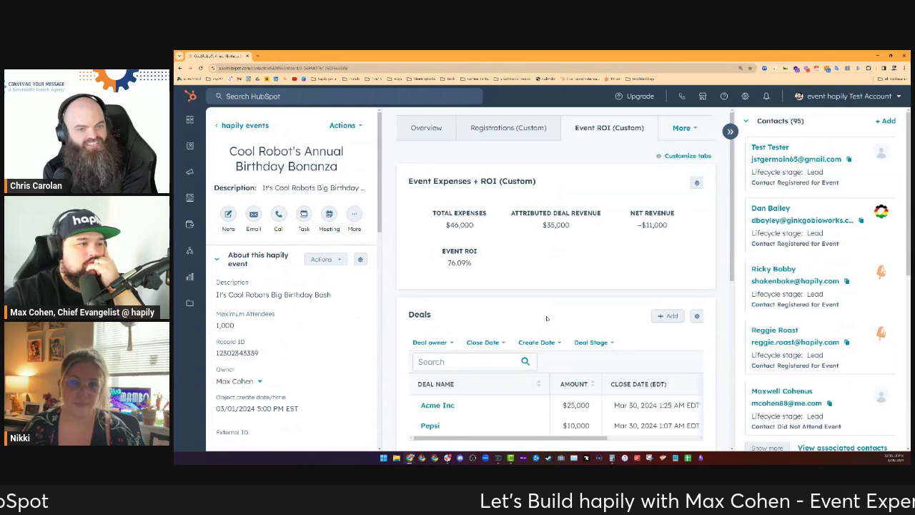
# - Examine the event's Event Expenses table, including each expense's amount, status and Cost Category
pyautogui.scroll(-5, 534, 352)
pyautogui.scroll(-2, 540, 323)
pyautogui.moveTo(540, 346); pyautogui.dragTo(675, 352)
pyautogui.hscroll(-5, 676, 343)
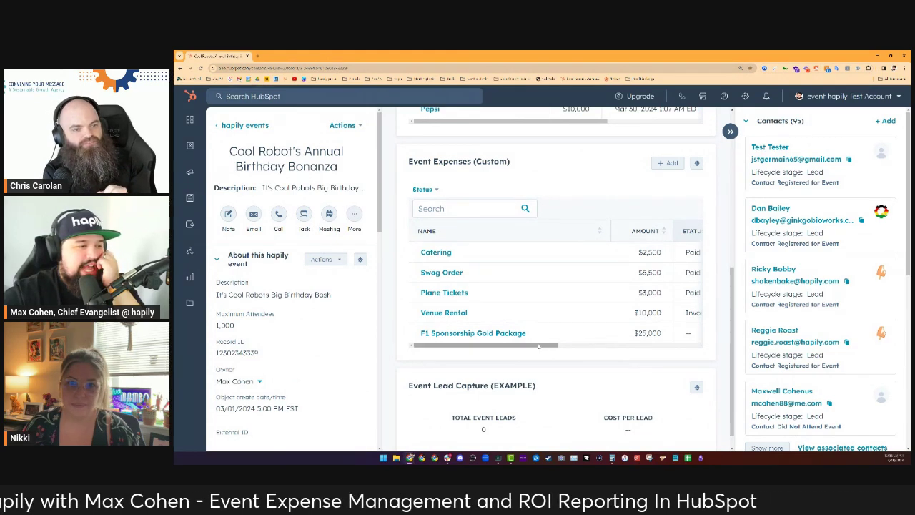
pyautogui.hscroll(5, 625, 244)
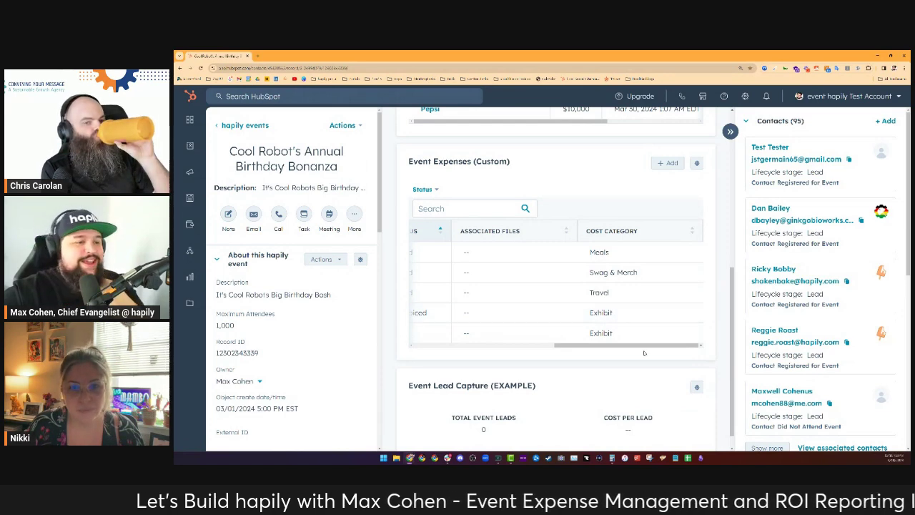
pyautogui.hscroll(-3, 645, 329)
pyautogui.hscroll(3, 645, 300)
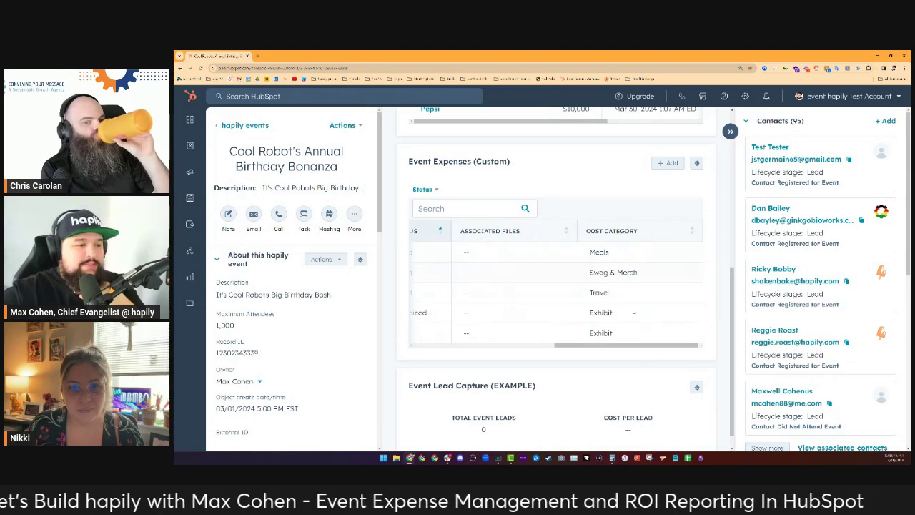
pyautogui.hscroll(-3, 585, 347)
pyautogui.hscroll(4, 584, 336)
pyautogui.hscroll(-6, 543, 286)
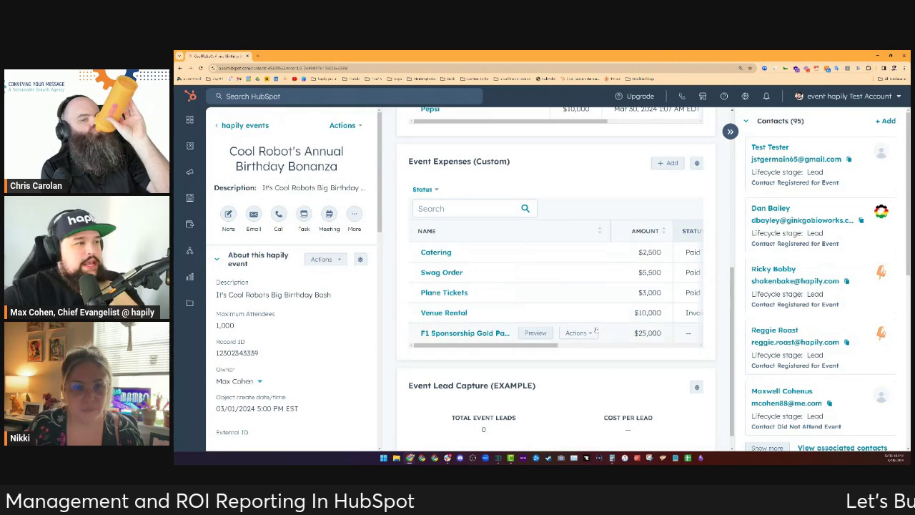
# - Create a new single object report from scratch based on Event Expenses
pyautogui.click(745, 96)
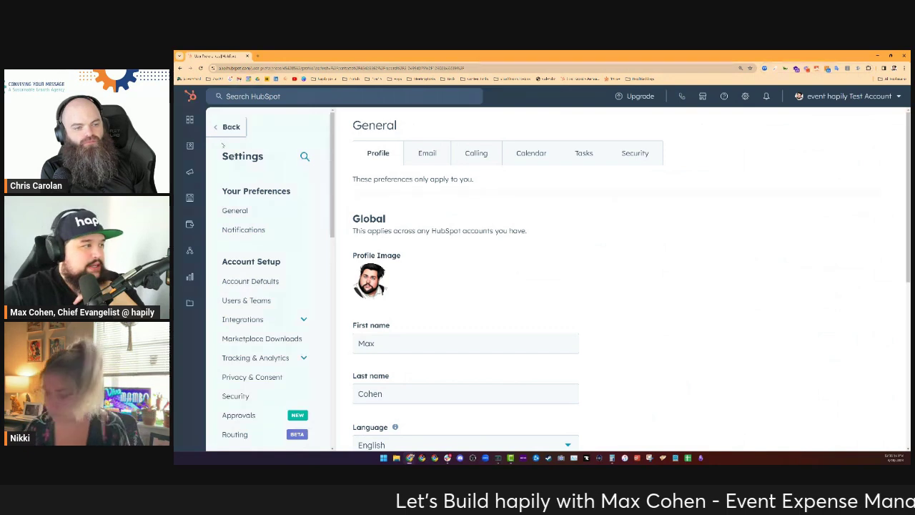
pyautogui.moveTo(203, 228)
pyautogui.moveTo(263, 284)
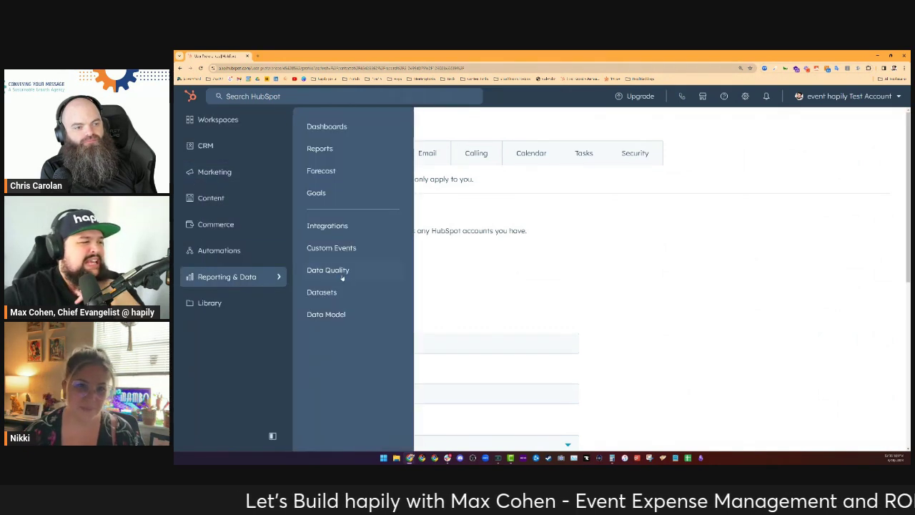
pyautogui.click(353, 151)
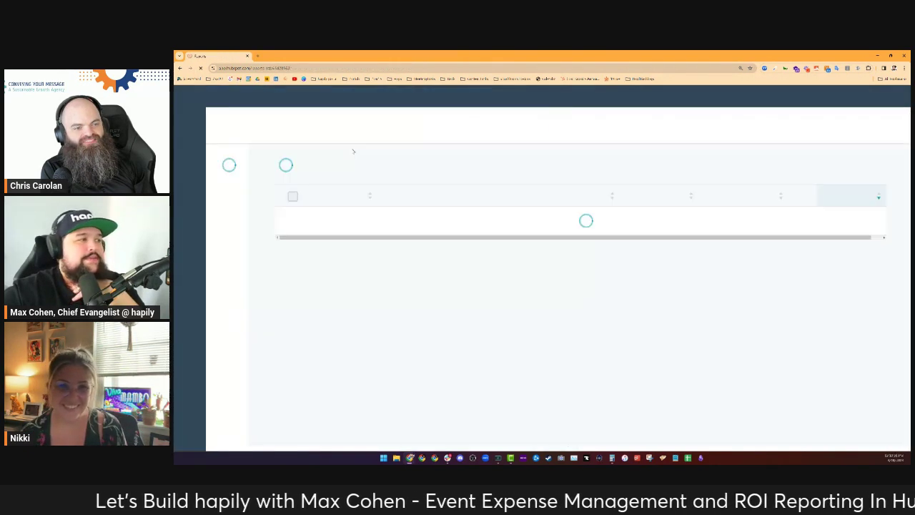
pyautogui.click(846, 131)
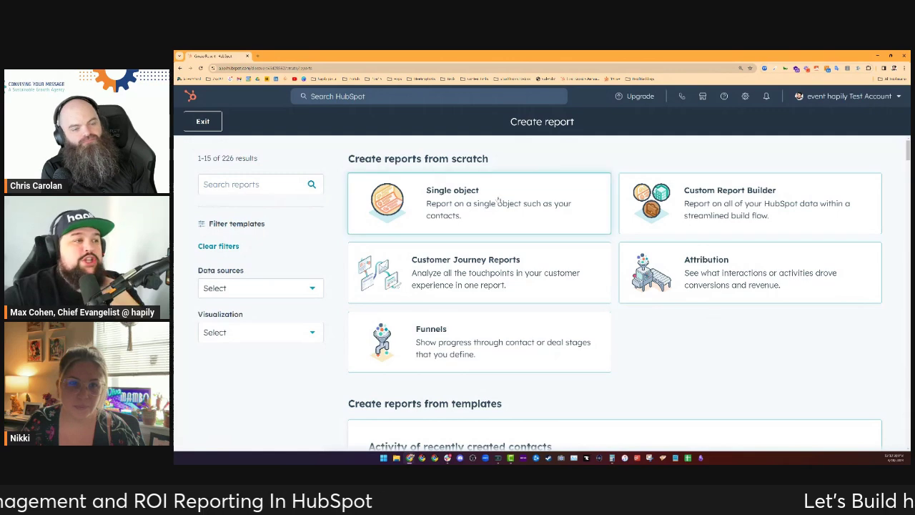
pyautogui.click(454, 215)
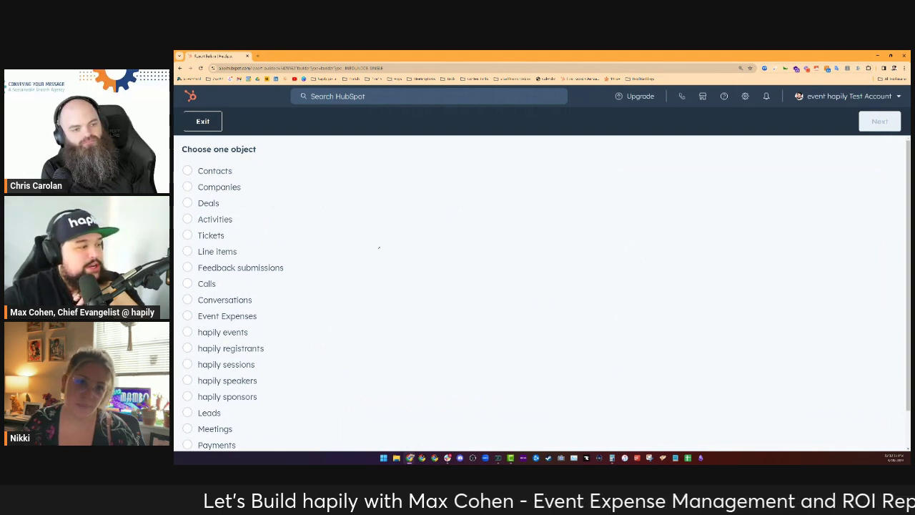
pyautogui.scroll(-2, 392, 250)
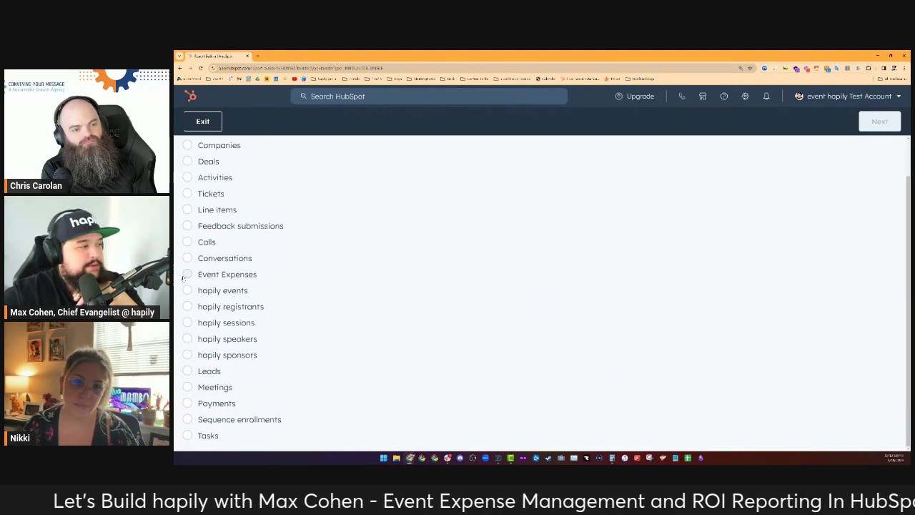
pyautogui.click(213, 275)
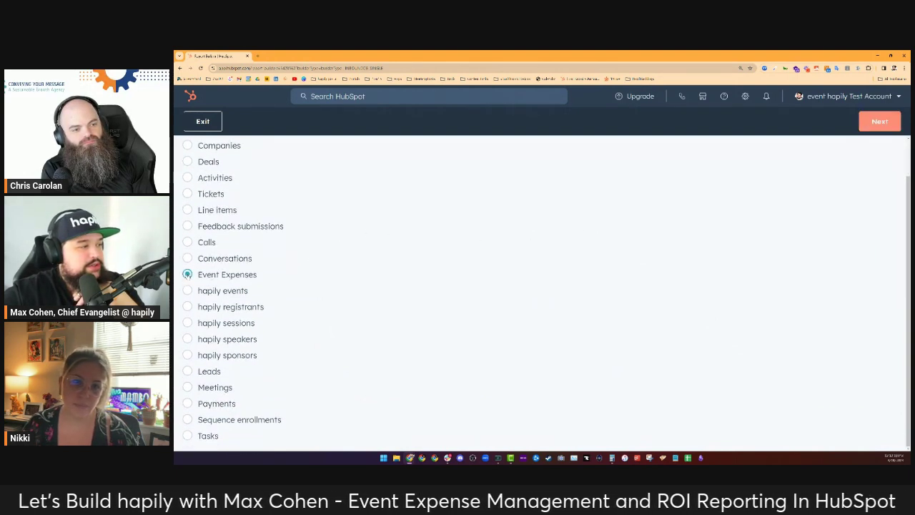
pyautogui.click(878, 121)
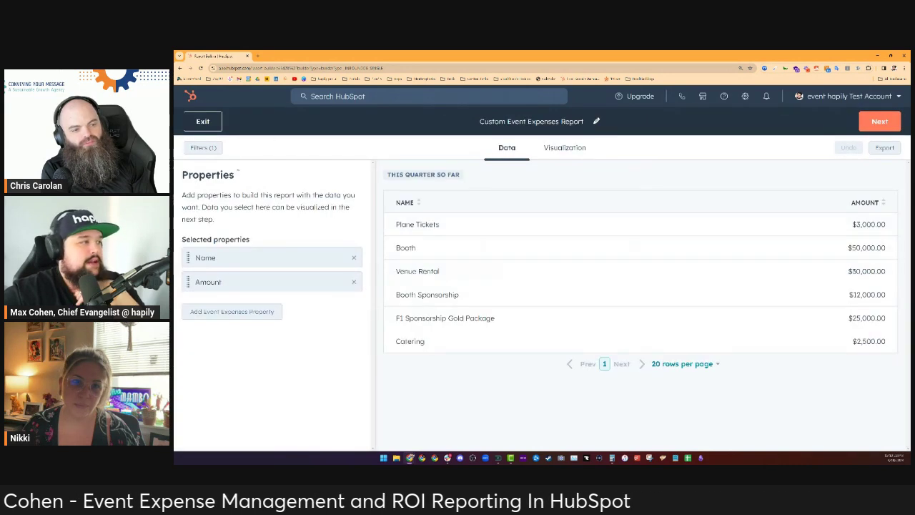
# - Set the report's visualization to a pie chart and display the total Amount in it
pyautogui.click(565, 148)
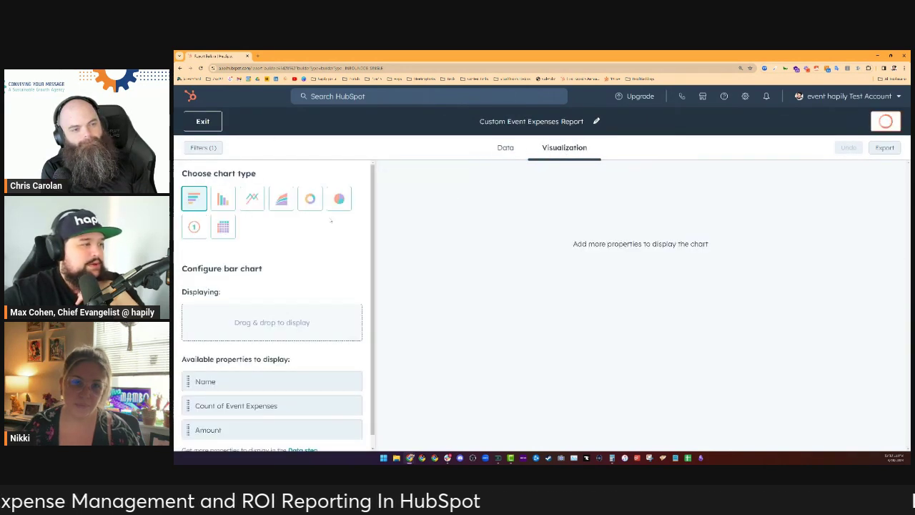
pyautogui.click(339, 198)
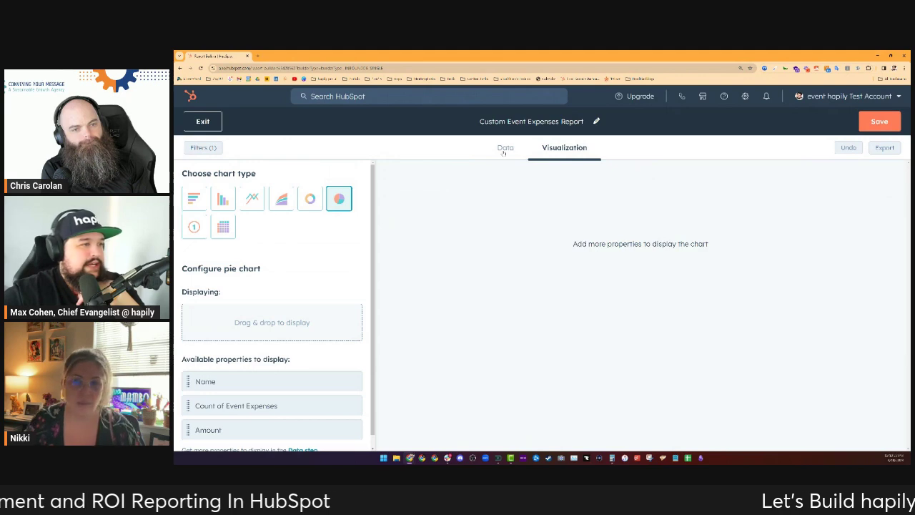
pyautogui.click(505, 148)
pyautogui.click(554, 147)
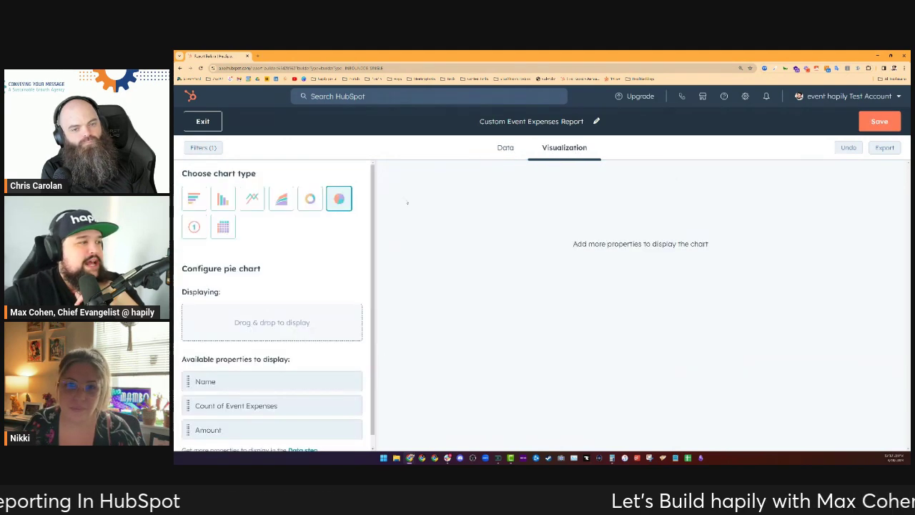
pyautogui.scroll(-1, 301, 322)
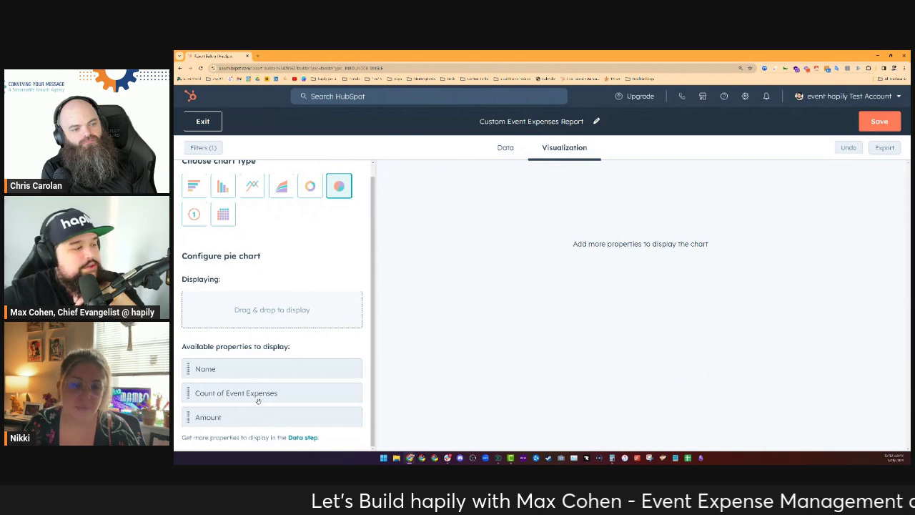
pyautogui.moveTo(259, 421); pyautogui.dragTo(281, 323)
pyautogui.scroll(-1, 305, 397)
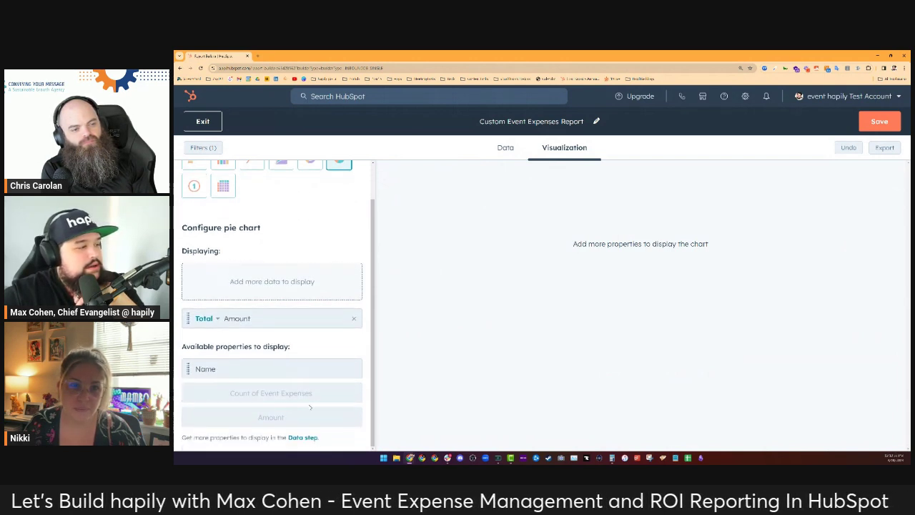
pyautogui.scroll(2, 259, 281)
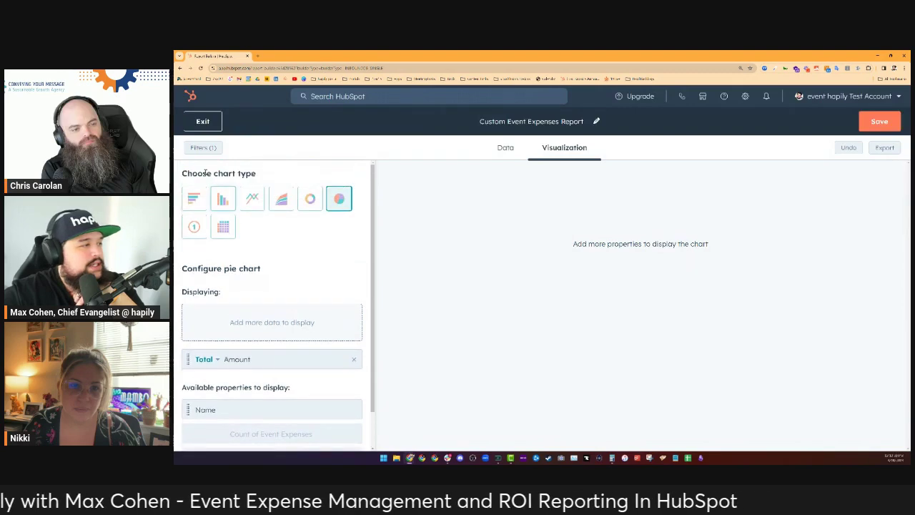
# - Add the Cost Category property to the report's data and display it in the pie chart, measured by total Amount
pyautogui.click(507, 146)
pyautogui.click(235, 312)
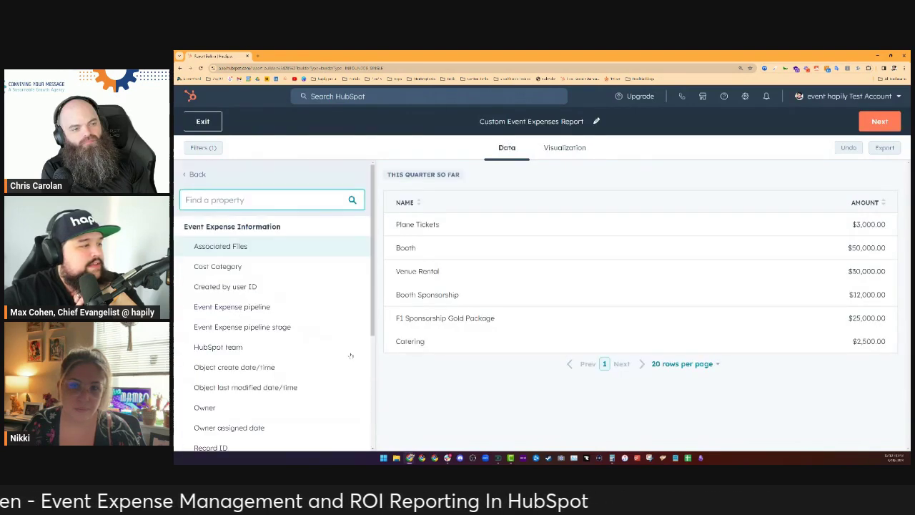
pyautogui.click(218, 267)
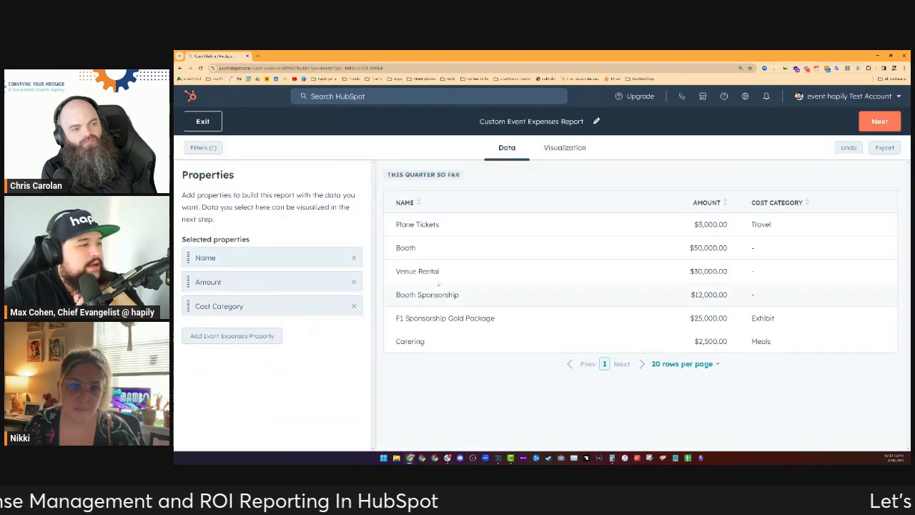
pyautogui.click(565, 147)
pyautogui.scroll(-2, 275, 325)
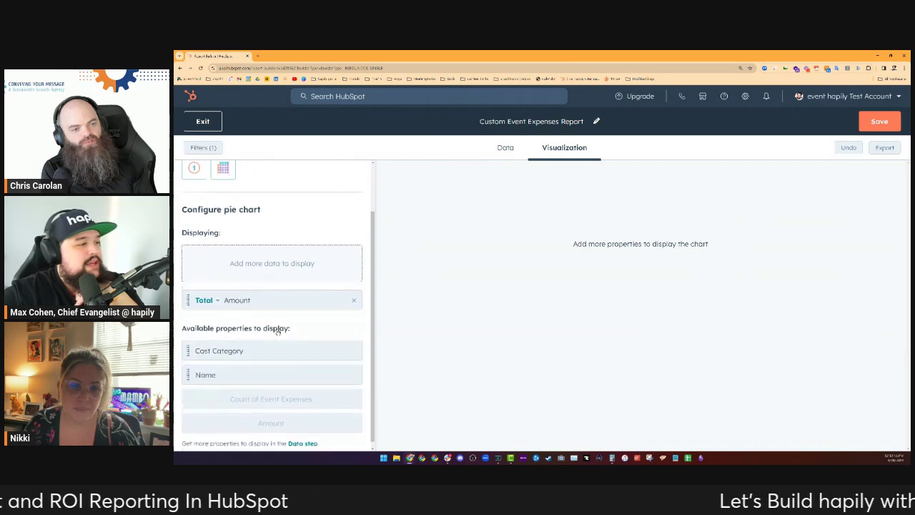
pyautogui.moveTo(293, 351); pyautogui.dragTo(286, 262)
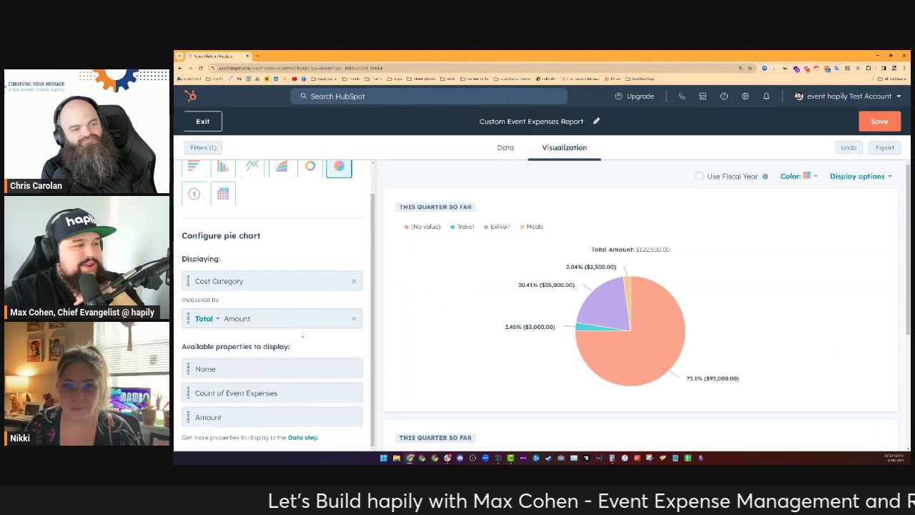
pyautogui.moveTo(677, 348)
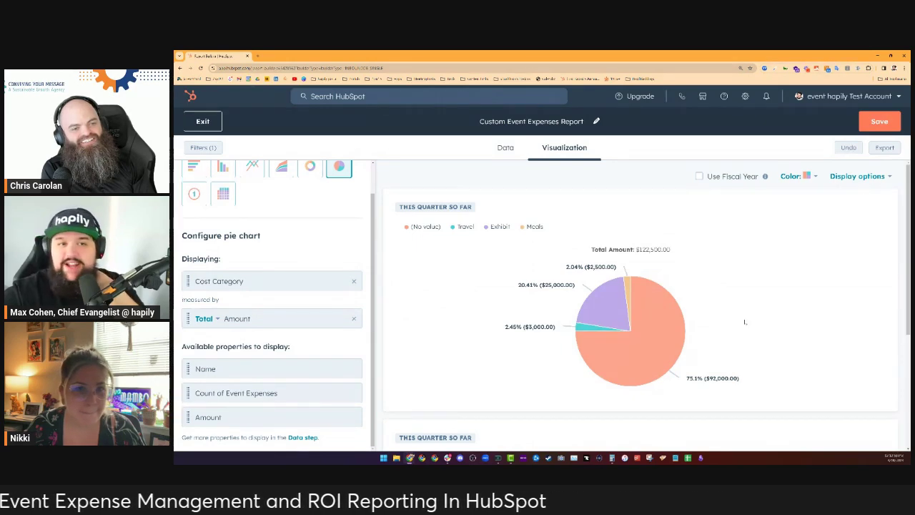
# - Save the Custom Event Expenses Report without adding it to a dashboard, give everyone view and edit access, and exit the report builder
pyautogui.click(885, 118)
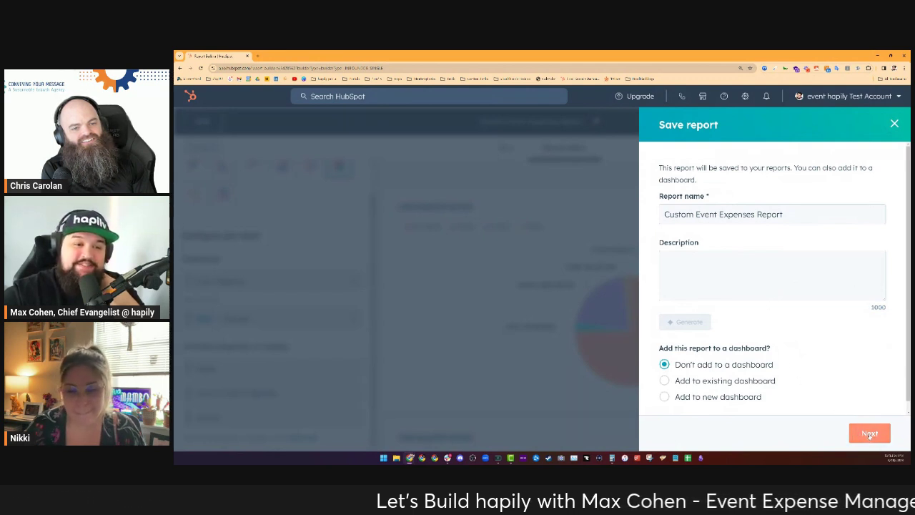
pyautogui.click(894, 123)
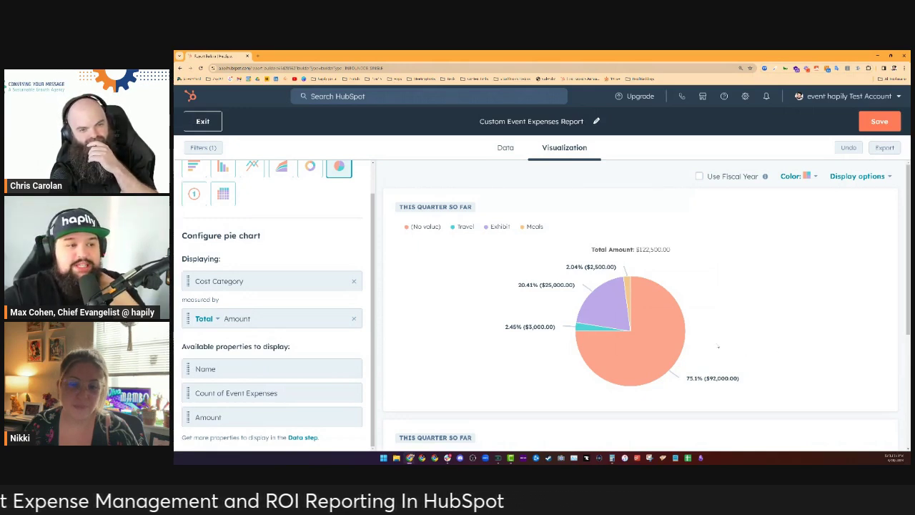
pyautogui.moveTo(617, 315)
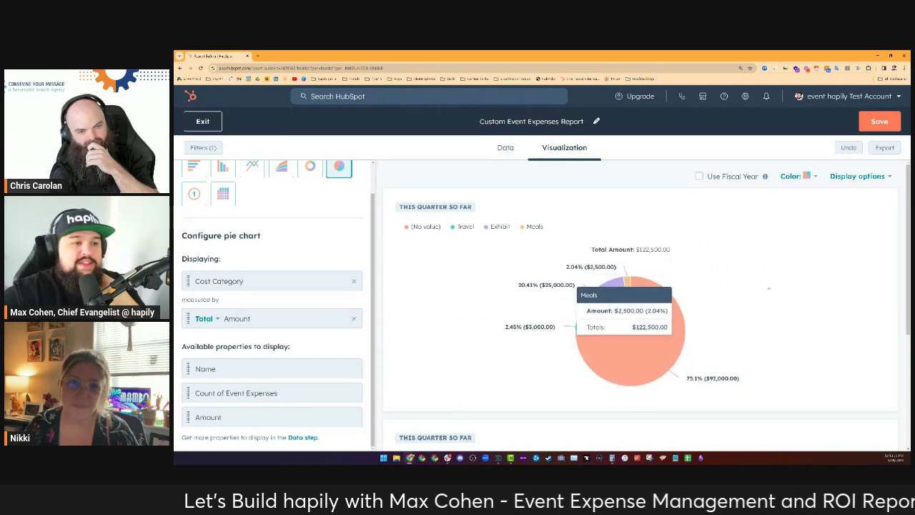
pyautogui.click(878, 121)
pyautogui.click(871, 433)
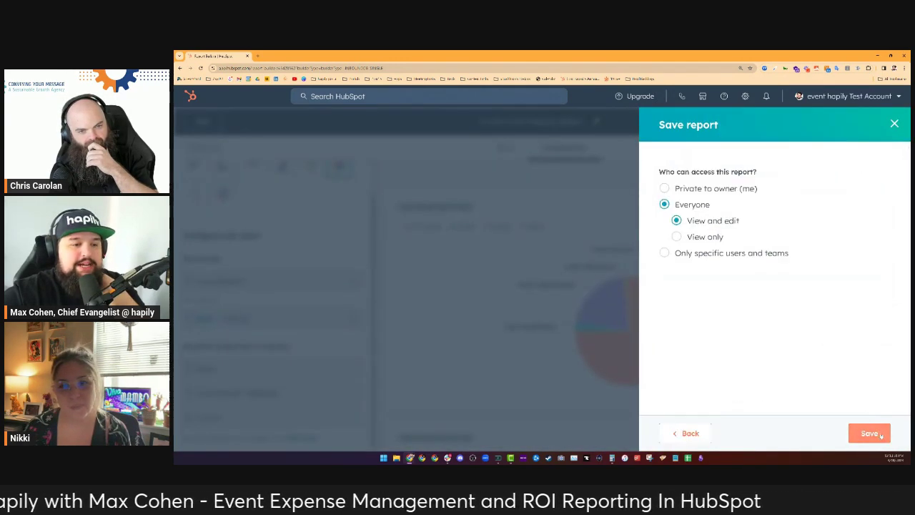
pyautogui.click(870, 433)
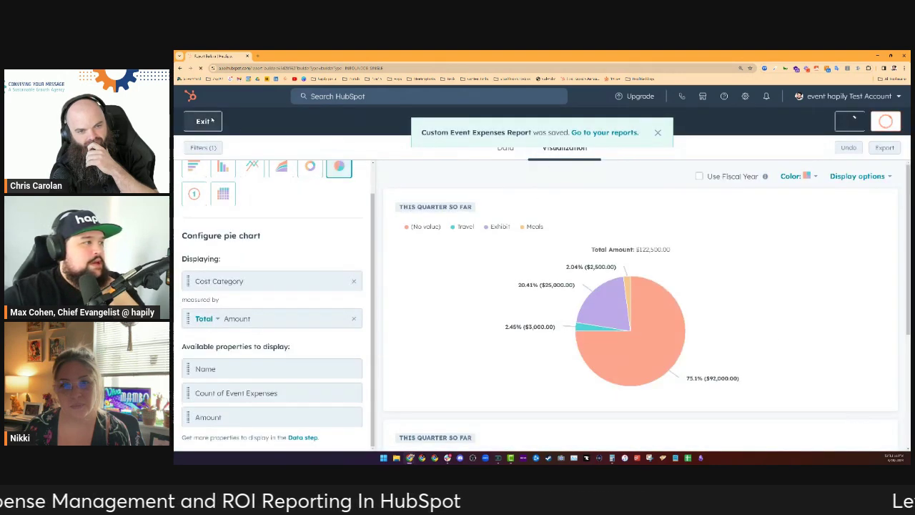
pyautogui.click(202, 121)
pyautogui.click(202, 122)
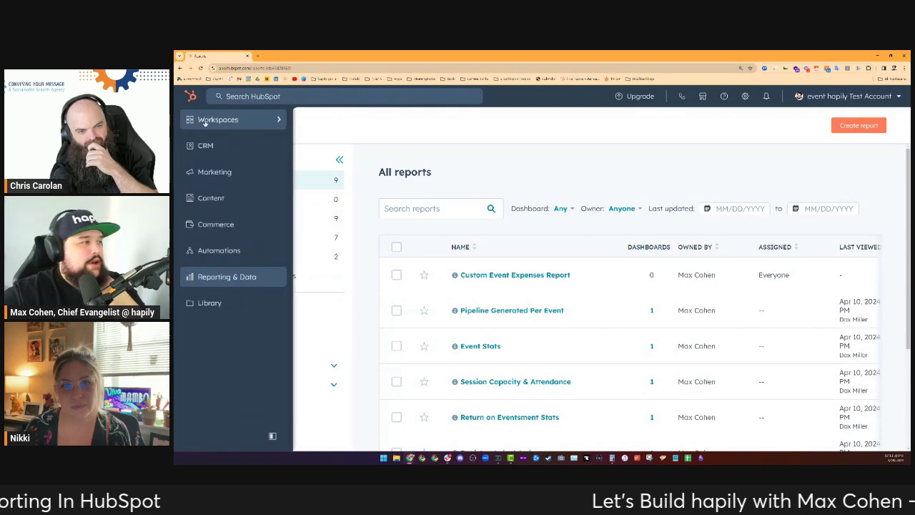
# - Return to the hapily events list and reopen the Cool Robot's Annual Birthday Bonanza record
pyautogui.moveTo(232, 120)
pyautogui.moveTo(238, 147)
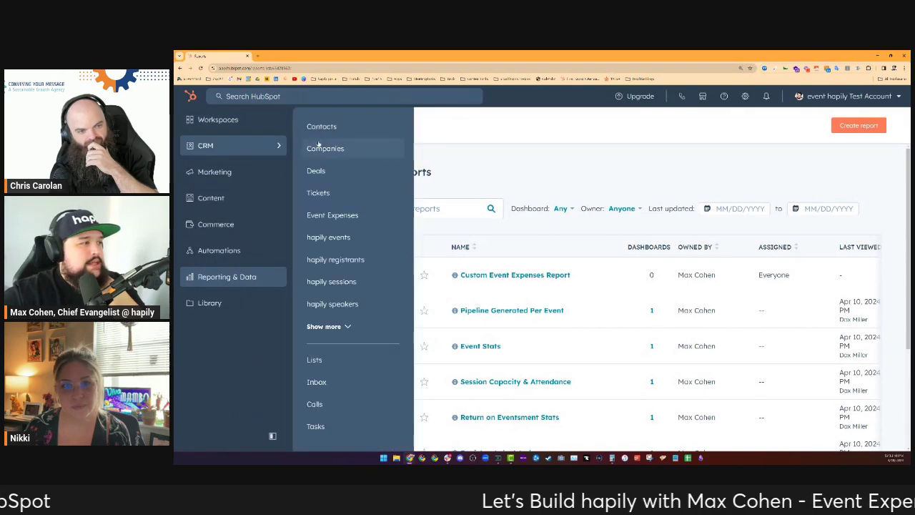
pyautogui.click(349, 243)
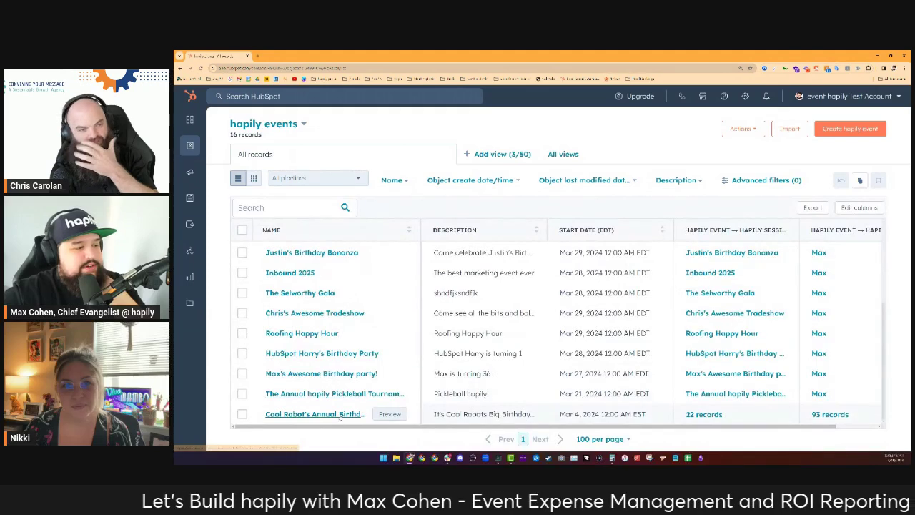
pyautogui.click(322, 414)
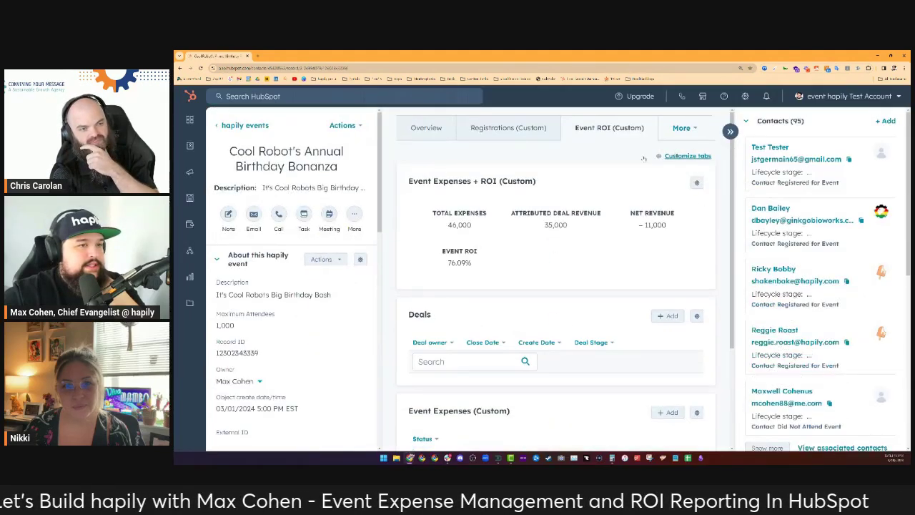
# - Open the event record's Default view for tab customization and switch to its Event ROI (Custom) tab
pyautogui.click(694, 156)
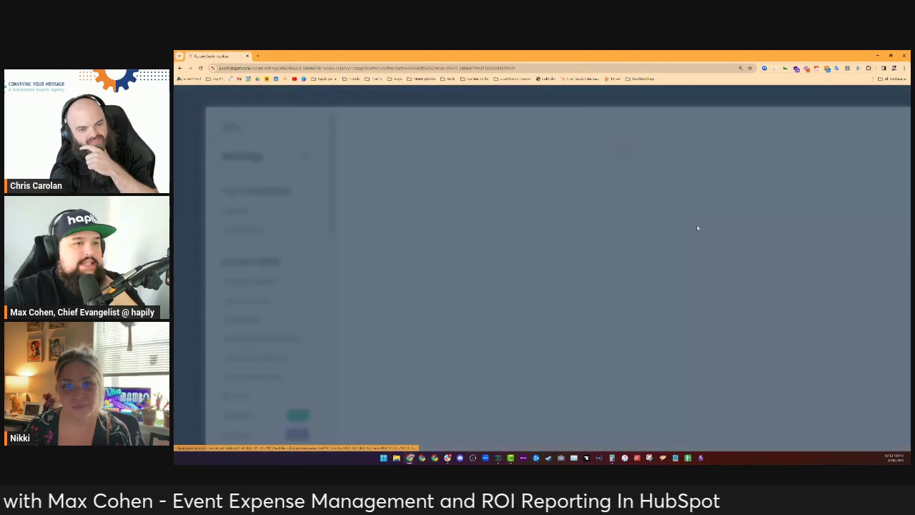
pyautogui.click(577, 182)
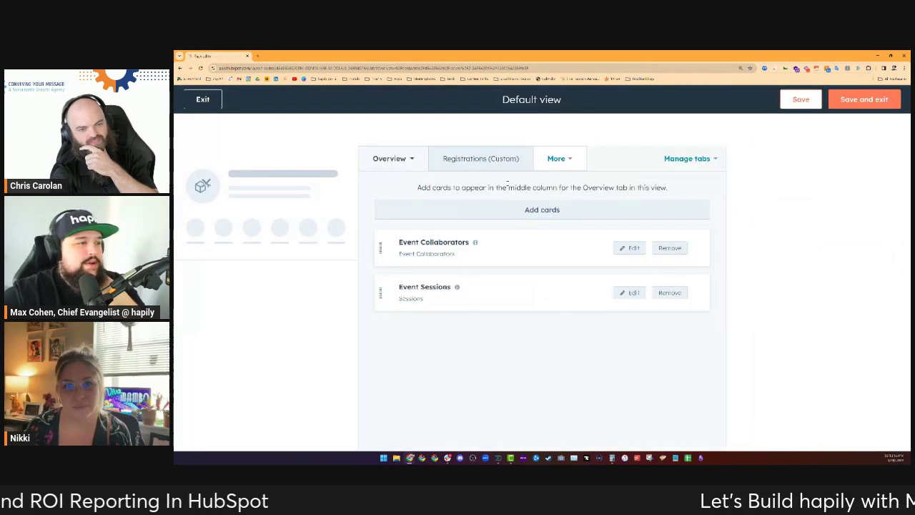
pyautogui.click(561, 159)
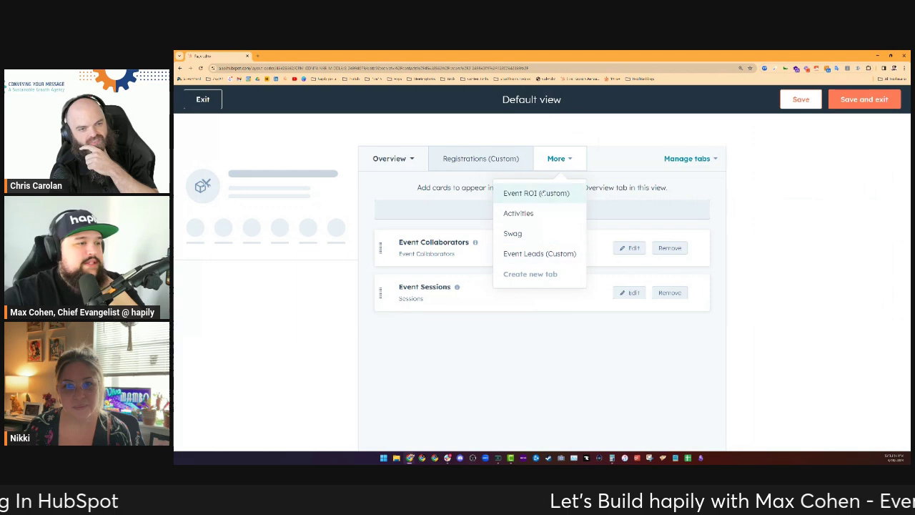
pyautogui.click(542, 193)
# - Start creating a new report card for the middle column of the Event ROI (Custom) tab
pyautogui.click(542, 209)
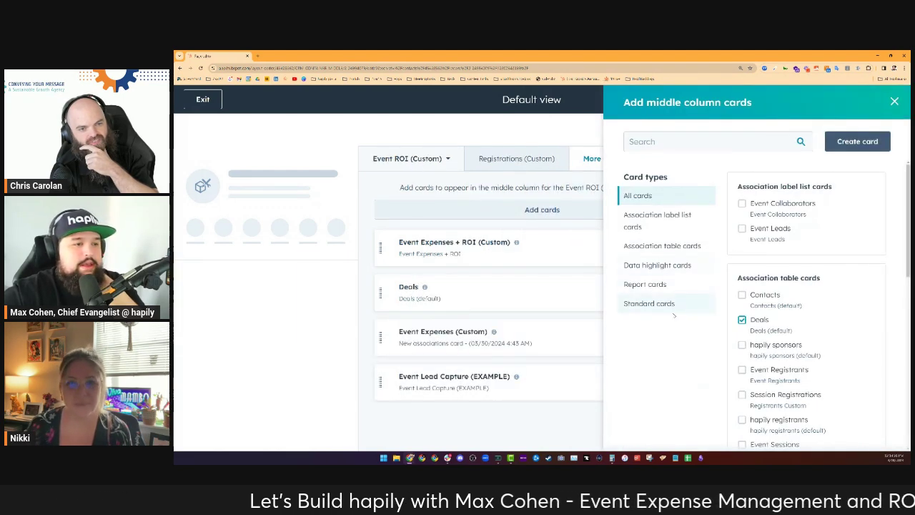
pyautogui.click(659, 285)
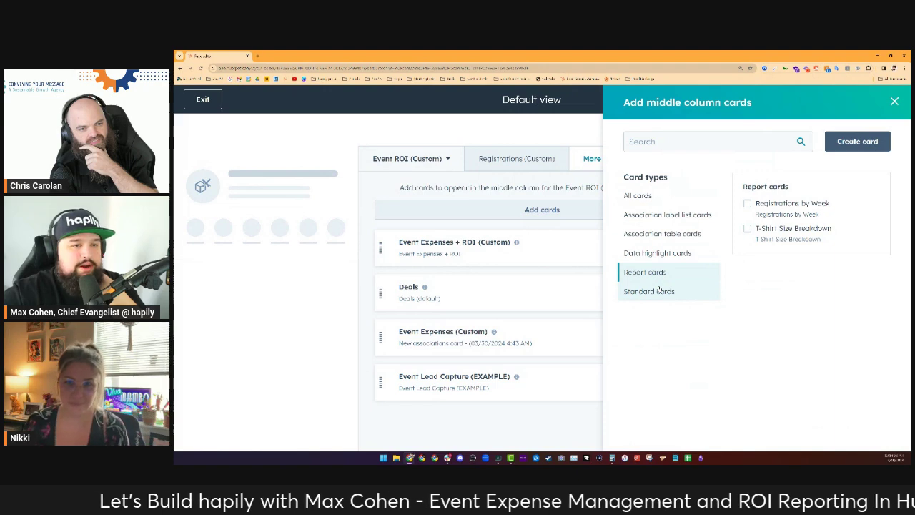
pyautogui.click(858, 141)
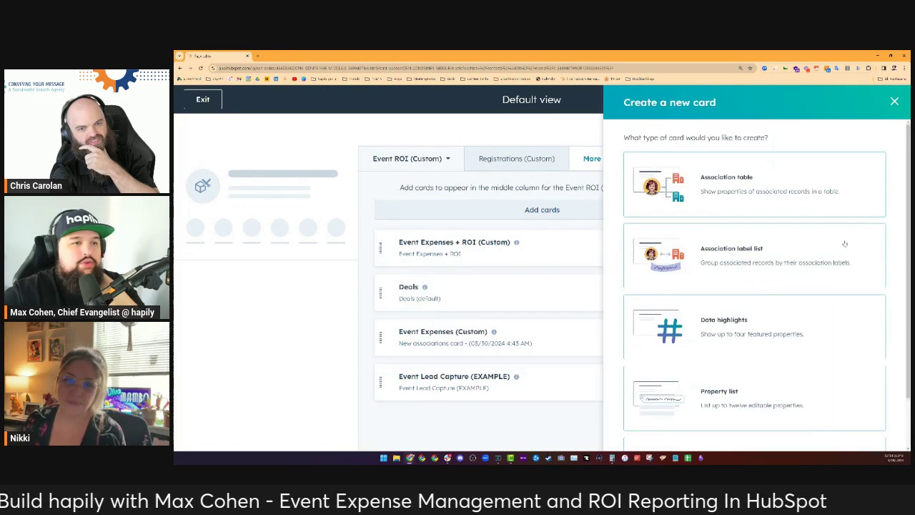
pyautogui.scroll(-1, 753, 332)
pyautogui.click(743, 411)
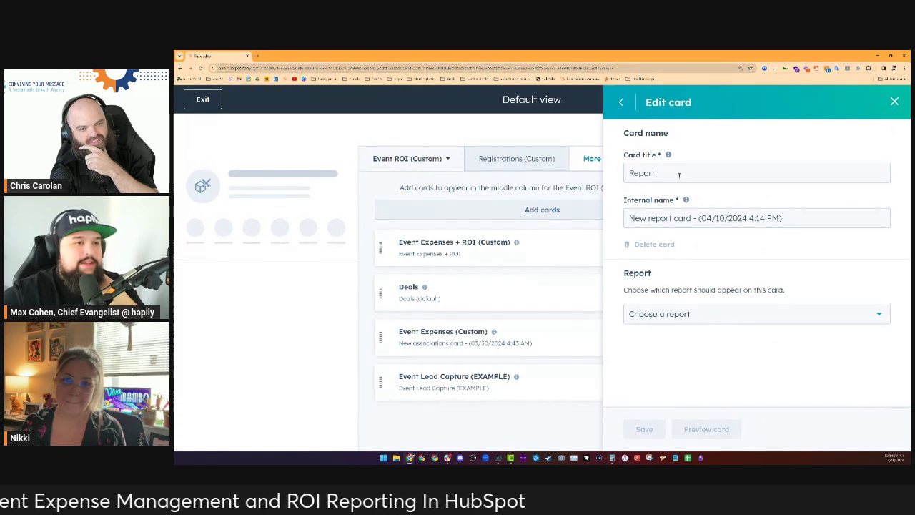
# - Set both the card title and the internal name of the new report card to "Cost Breakdown of Event"
pyautogui.write('Co')
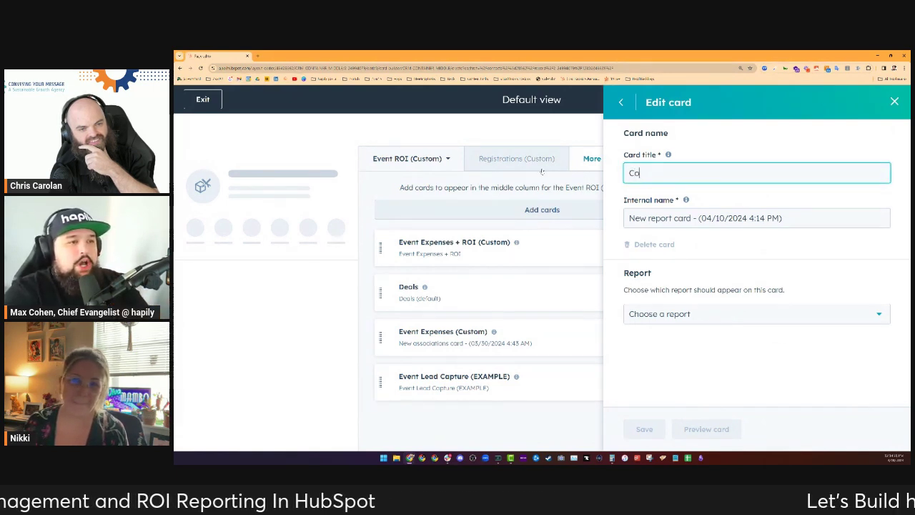
pyautogui.write('st Breakdown of ')
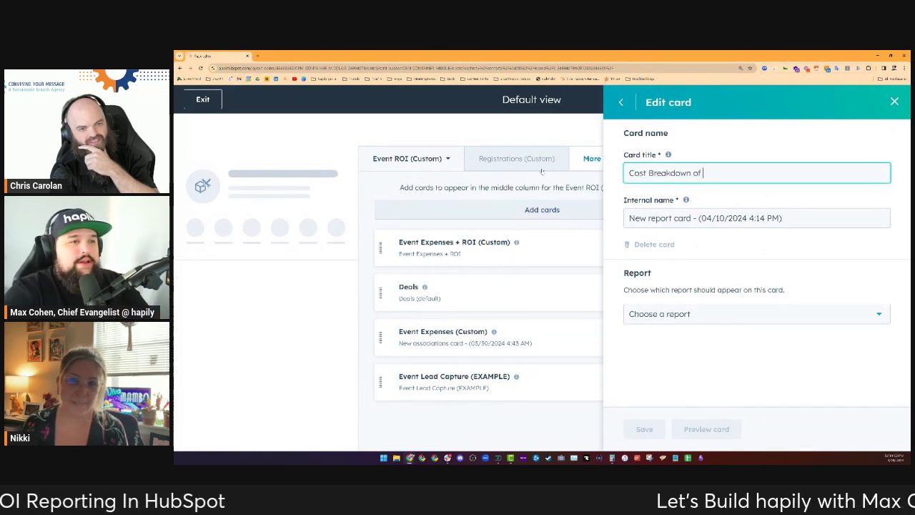
pyautogui.write('Event')
pyautogui.hotkey('ctrl', 'a')
pyautogui.hotkey('ctrl', 'c')
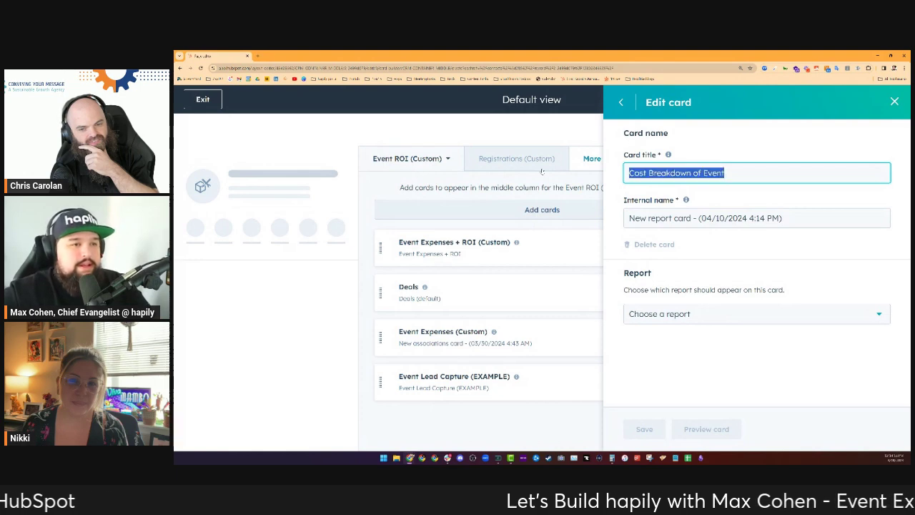
pyautogui.press('Tab')
pyautogui.hotkey('ctrl', 'v')
# - Assign the Custom Event Expenses Report to the card, save the card, and save and exit the Default view
pyautogui.click(735, 262)
pyautogui.click(712, 317)
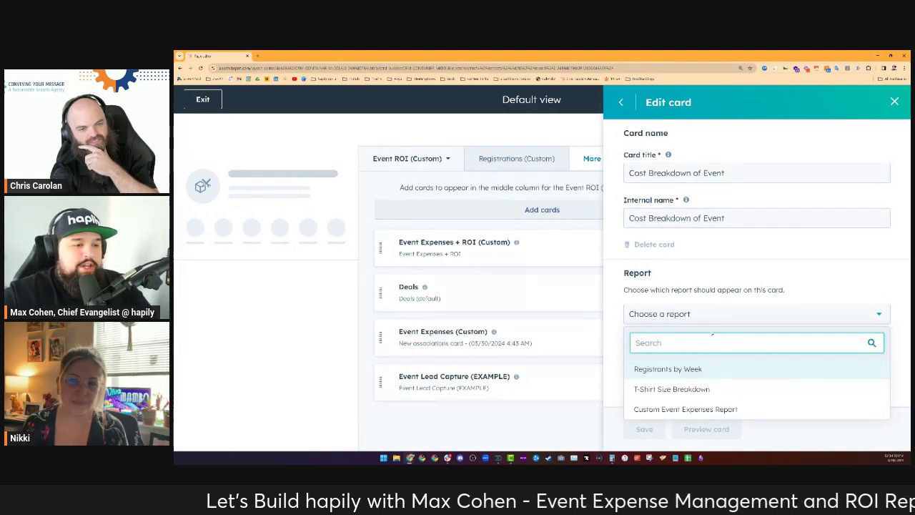
pyautogui.click(681, 412)
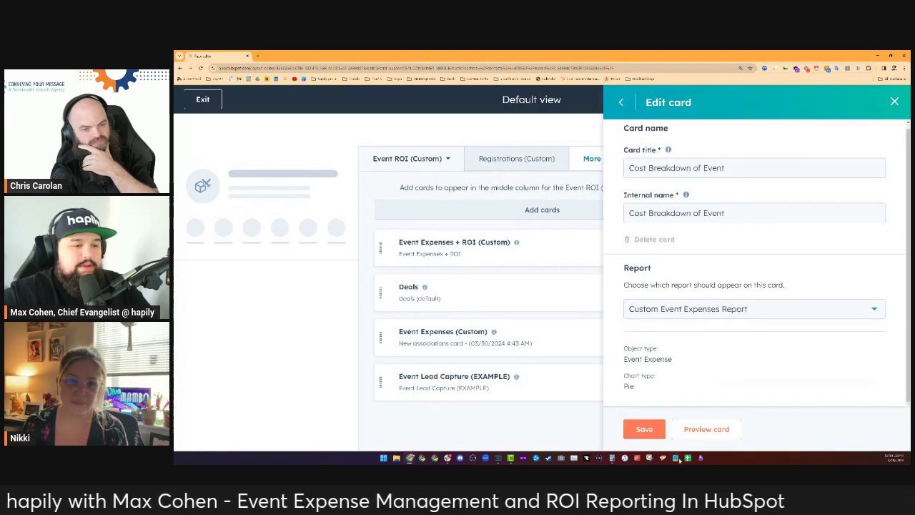
pyautogui.click(644, 429)
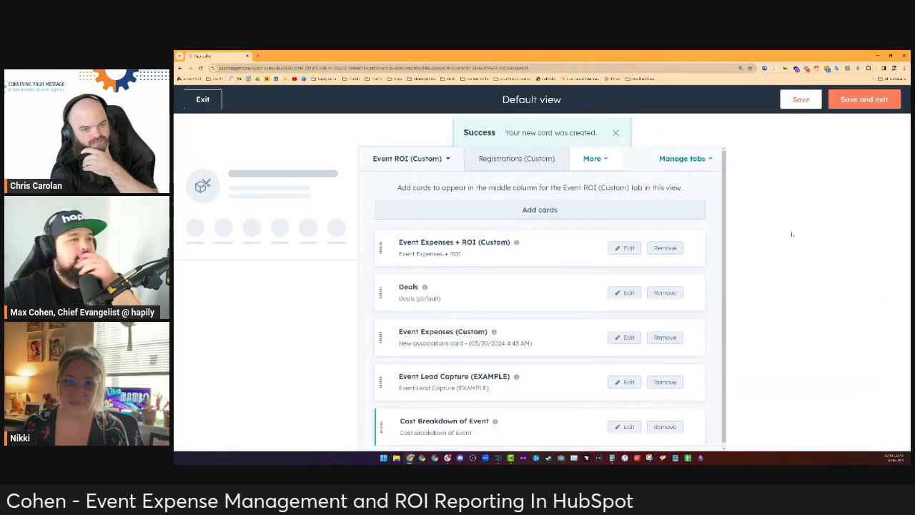
pyautogui.click(866, 99)
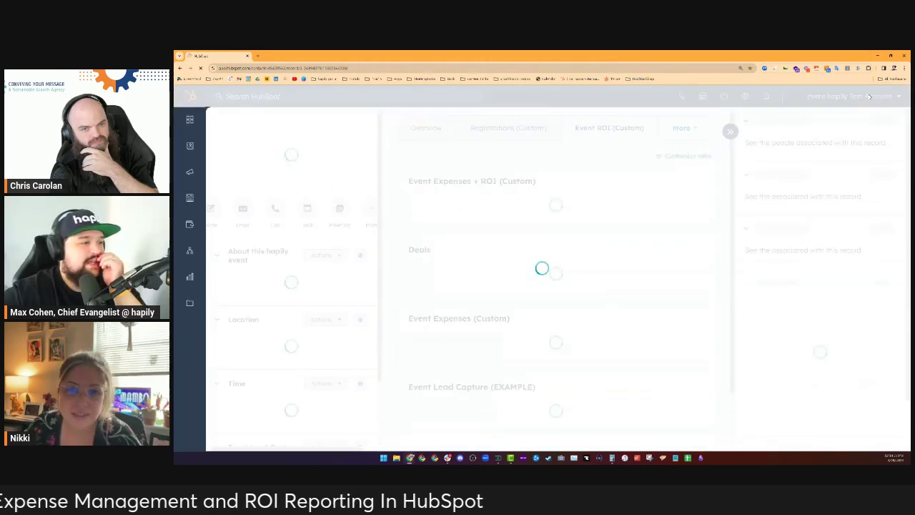
# - Examine the Cost Breakdown of Event pie chart and the Event Lead Capture card on the event record
pyautogui.scroll(-5, 565, 228)
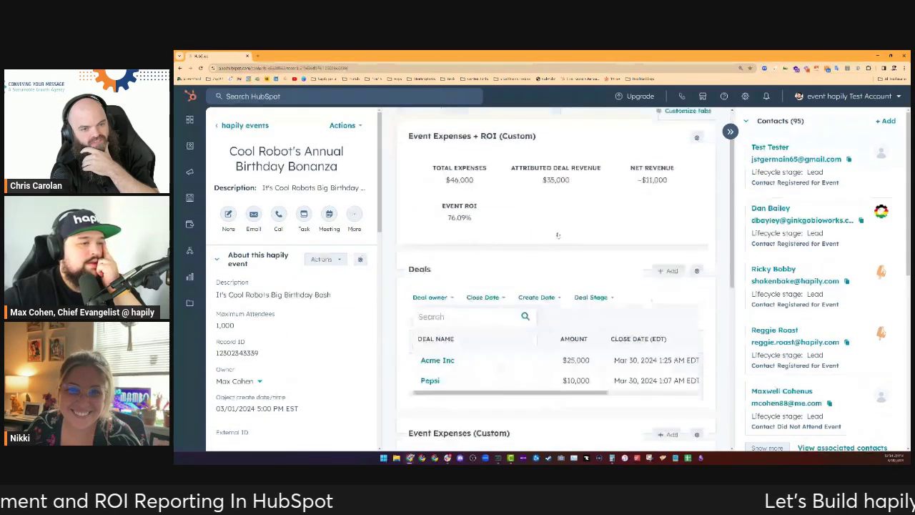
pyautogui.scroll(-3, 562, 230)
pyautogui.scroll(-1, 561, 229)
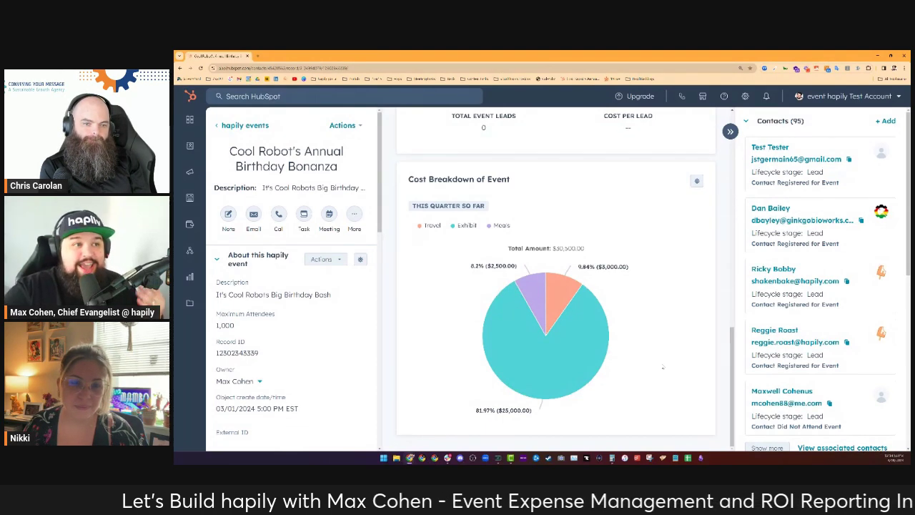
pyautogui.moveTo(562, 304)
pyautogui.scroll(2, 568, 371)
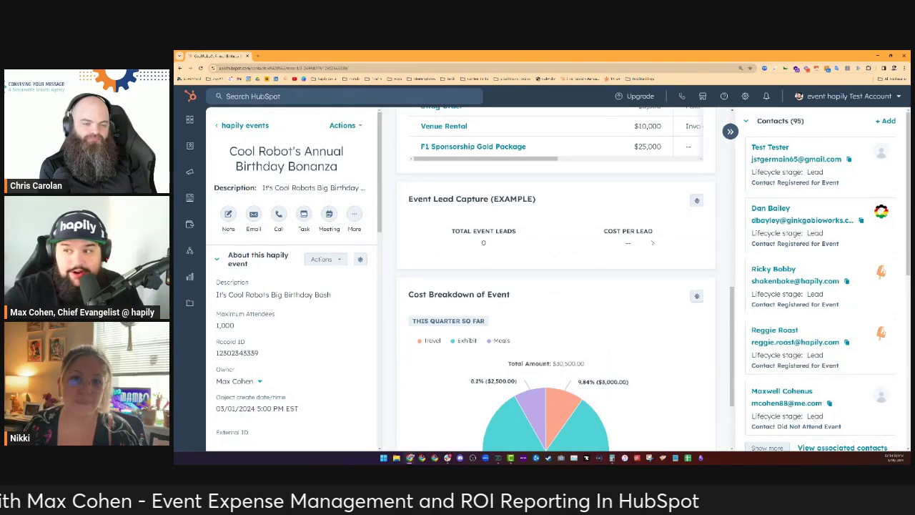
pyautogui.scroll(-2, 653, 242)
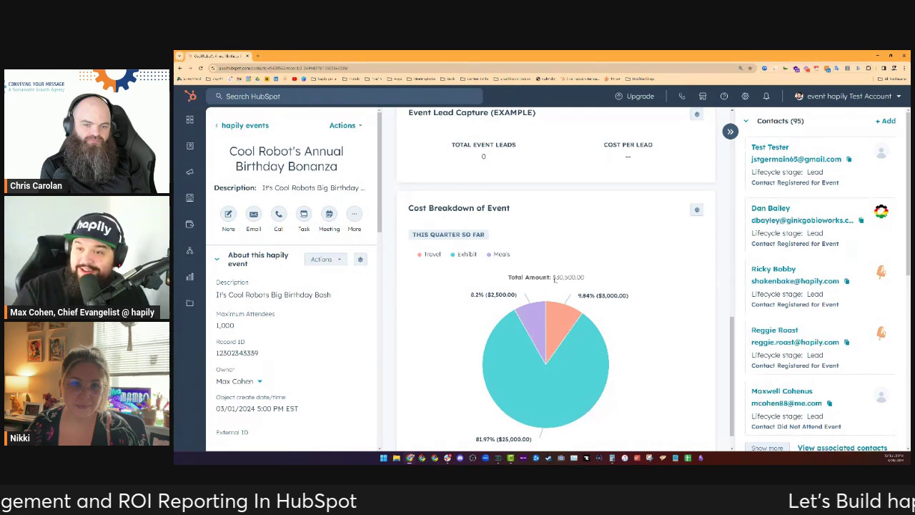
pyautogui.scroll(-1, 537, 314)
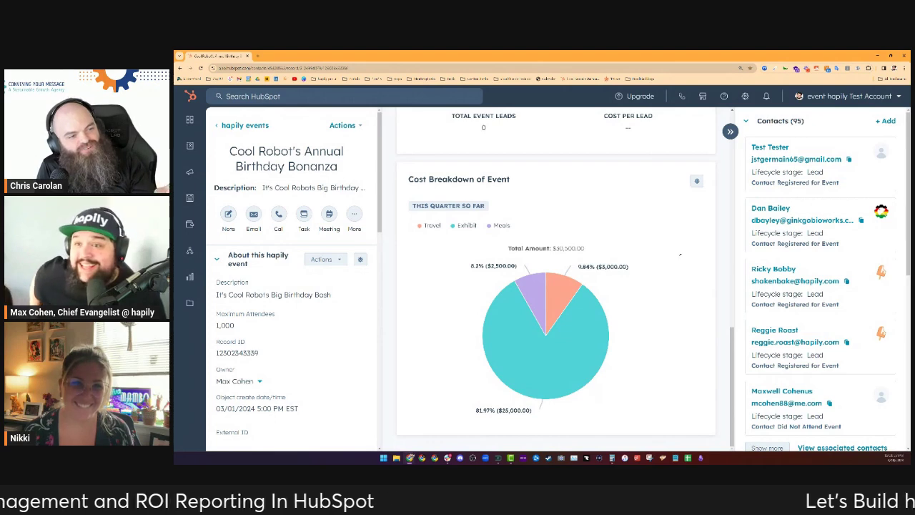
# - Go to the reporting dashboards and bring up the Events Dashboard
pyautogui.moveTo(191, 303)
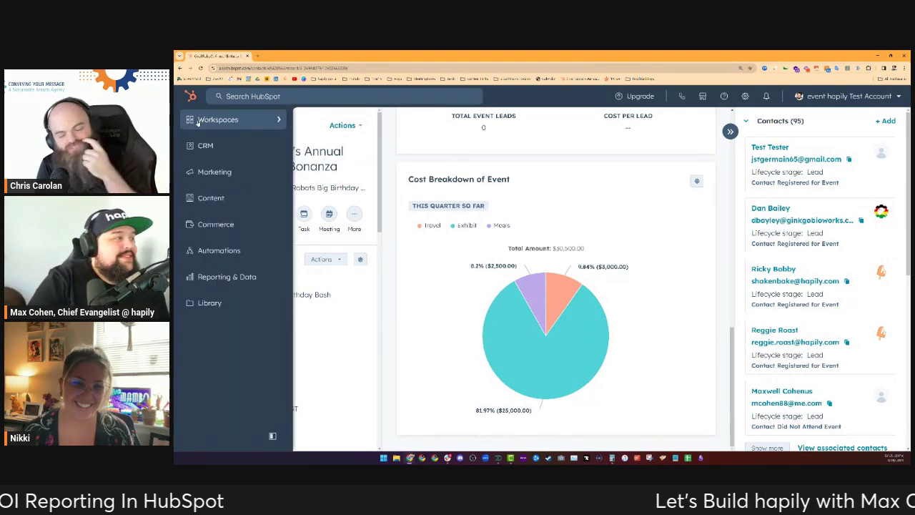
pyautogui.moveTo(251, 283)
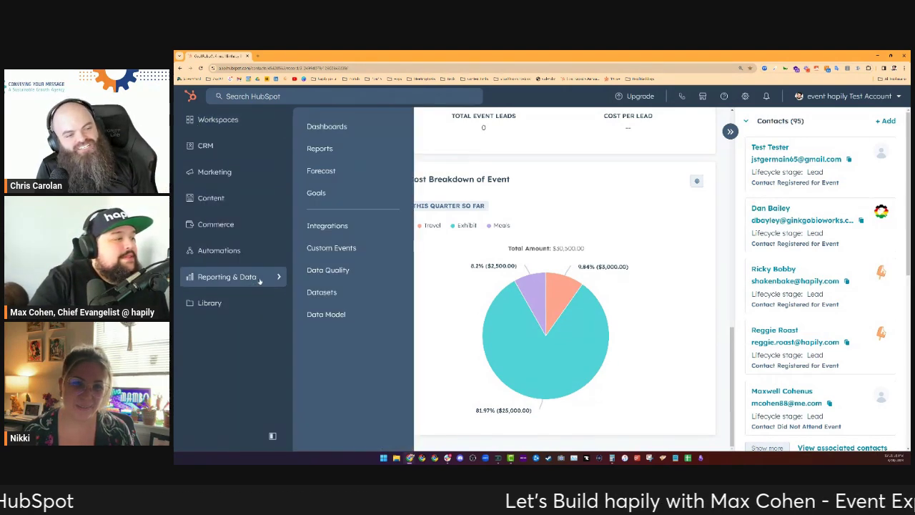
pyautogui.click(360, 128)
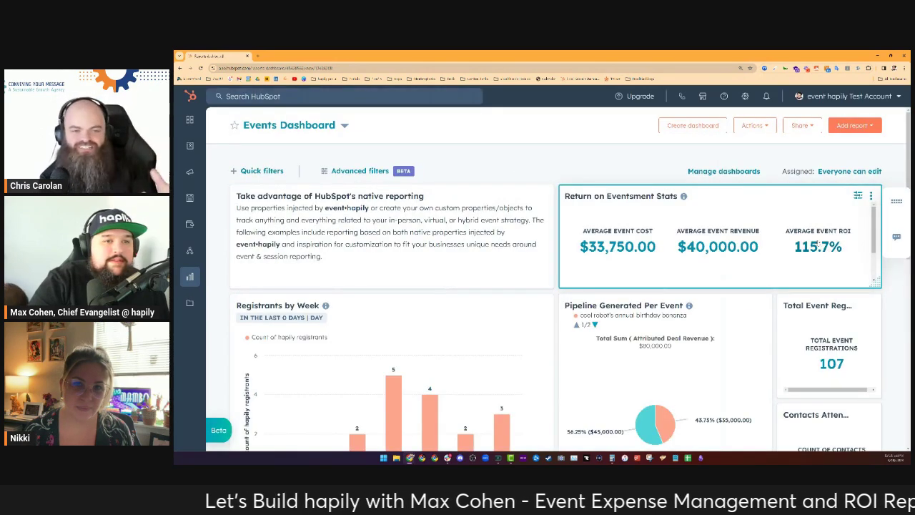
# - Review the options for emailing the Events Dashboard, including its downloadable attachment formats, and close the form without sending
pyautogui.click(805, 126)
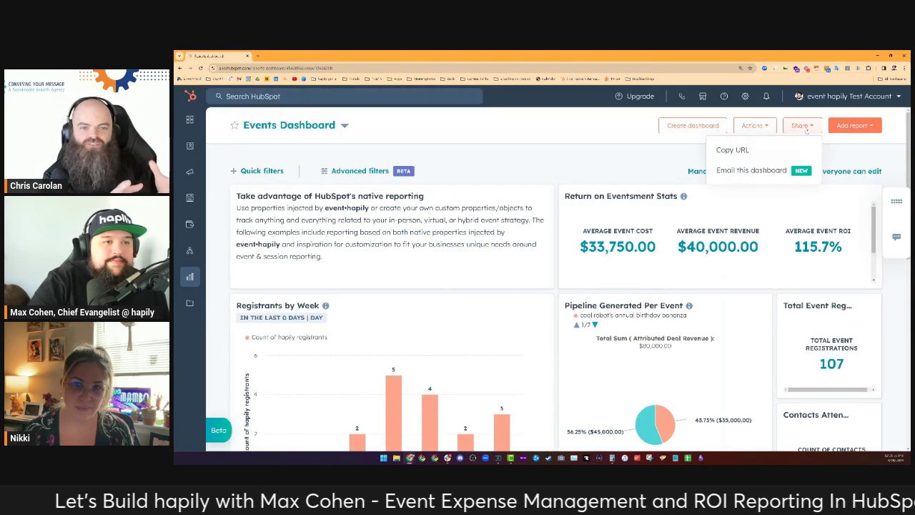
pyautogui.click(766, 173)
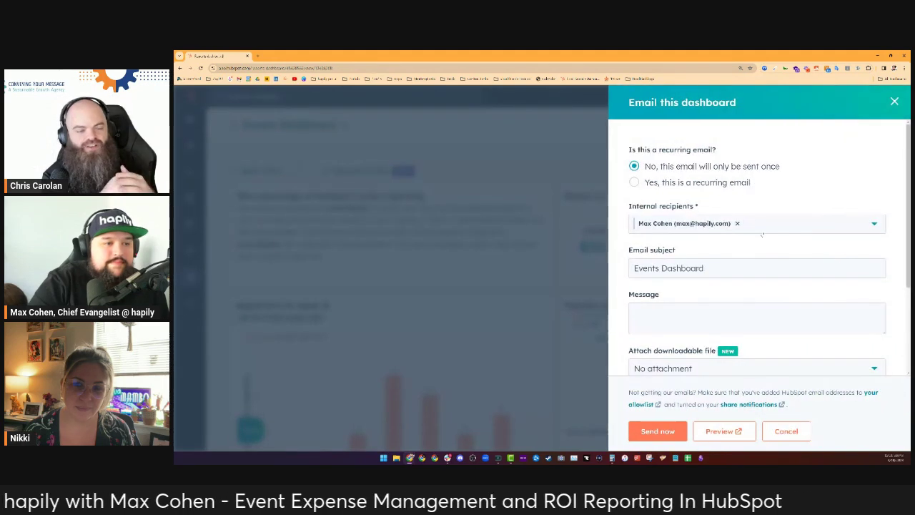
pyautogui.scroll(-2, 758, 229)
pyautogui.click(708, 236)
pyautogui.scroll(-3, 698, 342)
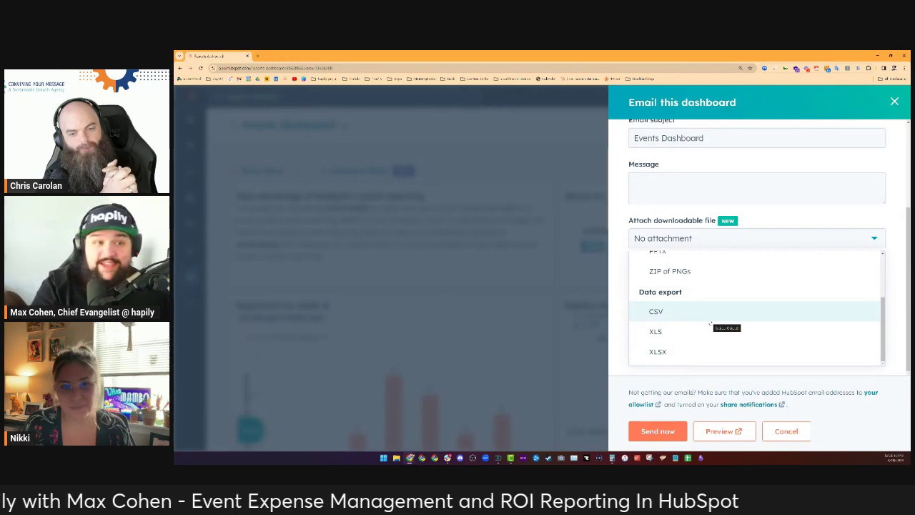
pyautogui.click(796, 430)
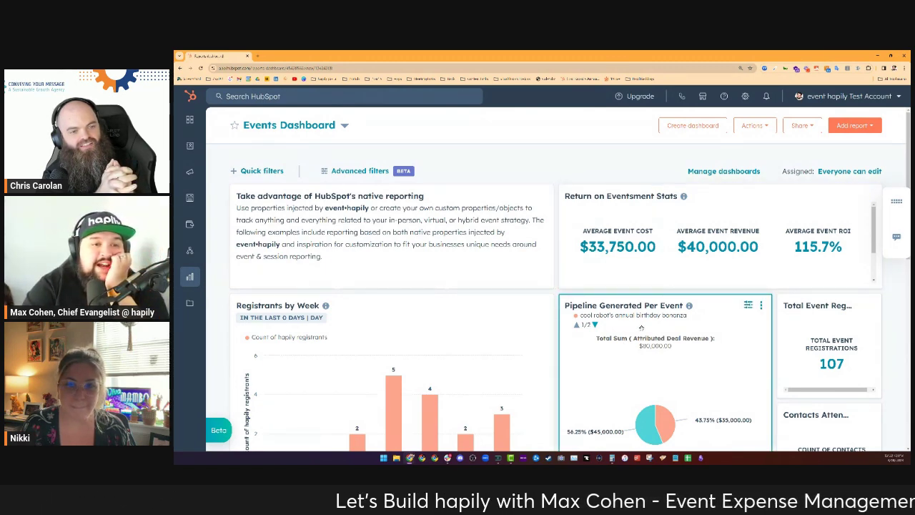
# - Examine the Events Dashboard reports on average cost per lead, registrants by week and pipeline generated per event
pyautogui.scroll(-3, 647, 263)
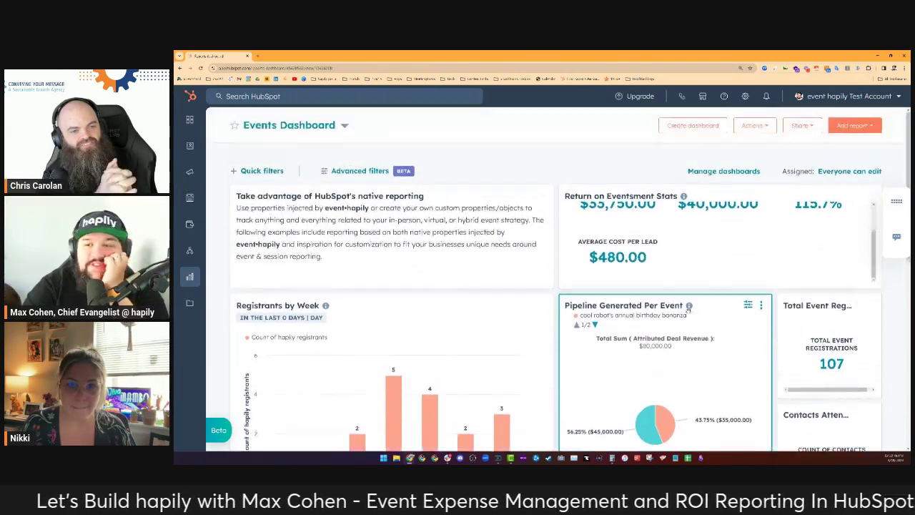
pyautogui.moveTo(688, 305)
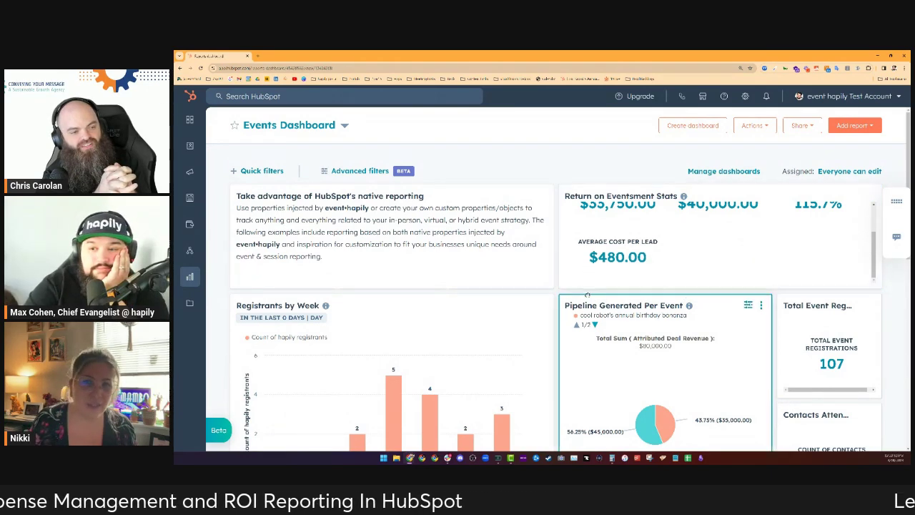
pyautogui.scroll(-2, 587, 270)
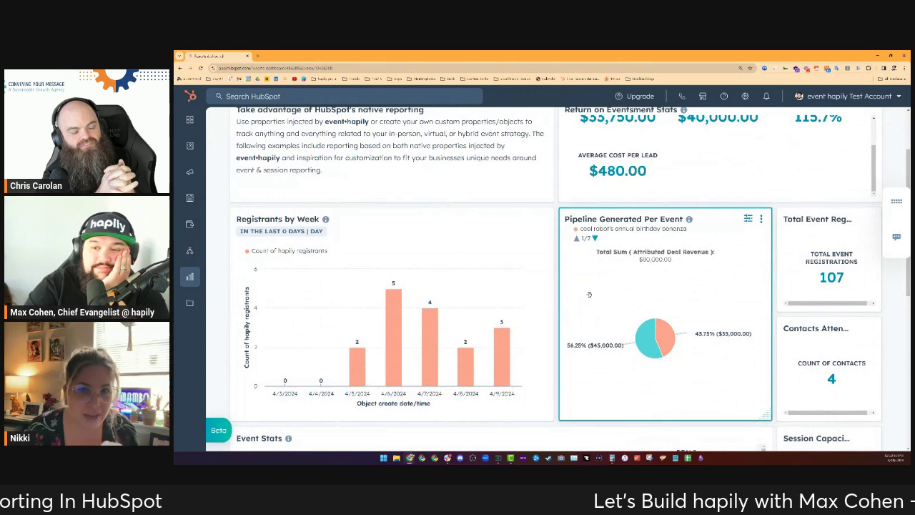
pyautogui.scroll(-1, 595, 303)
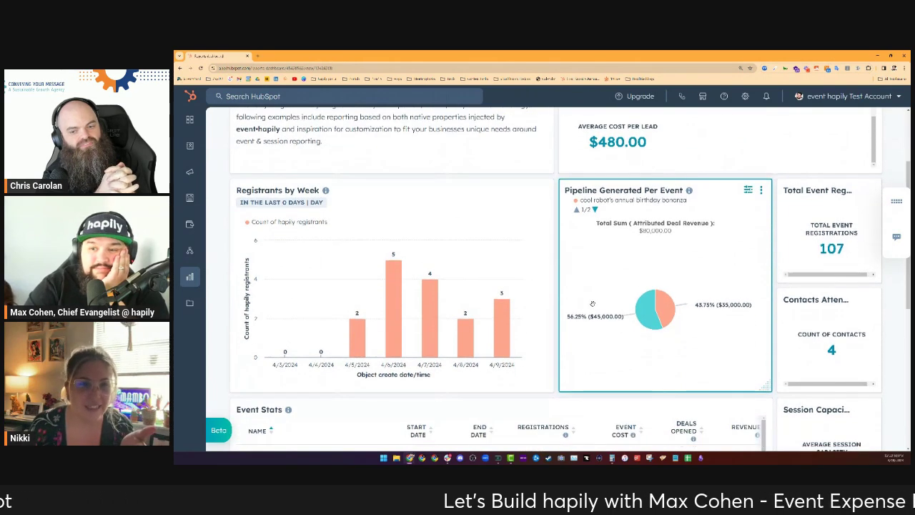